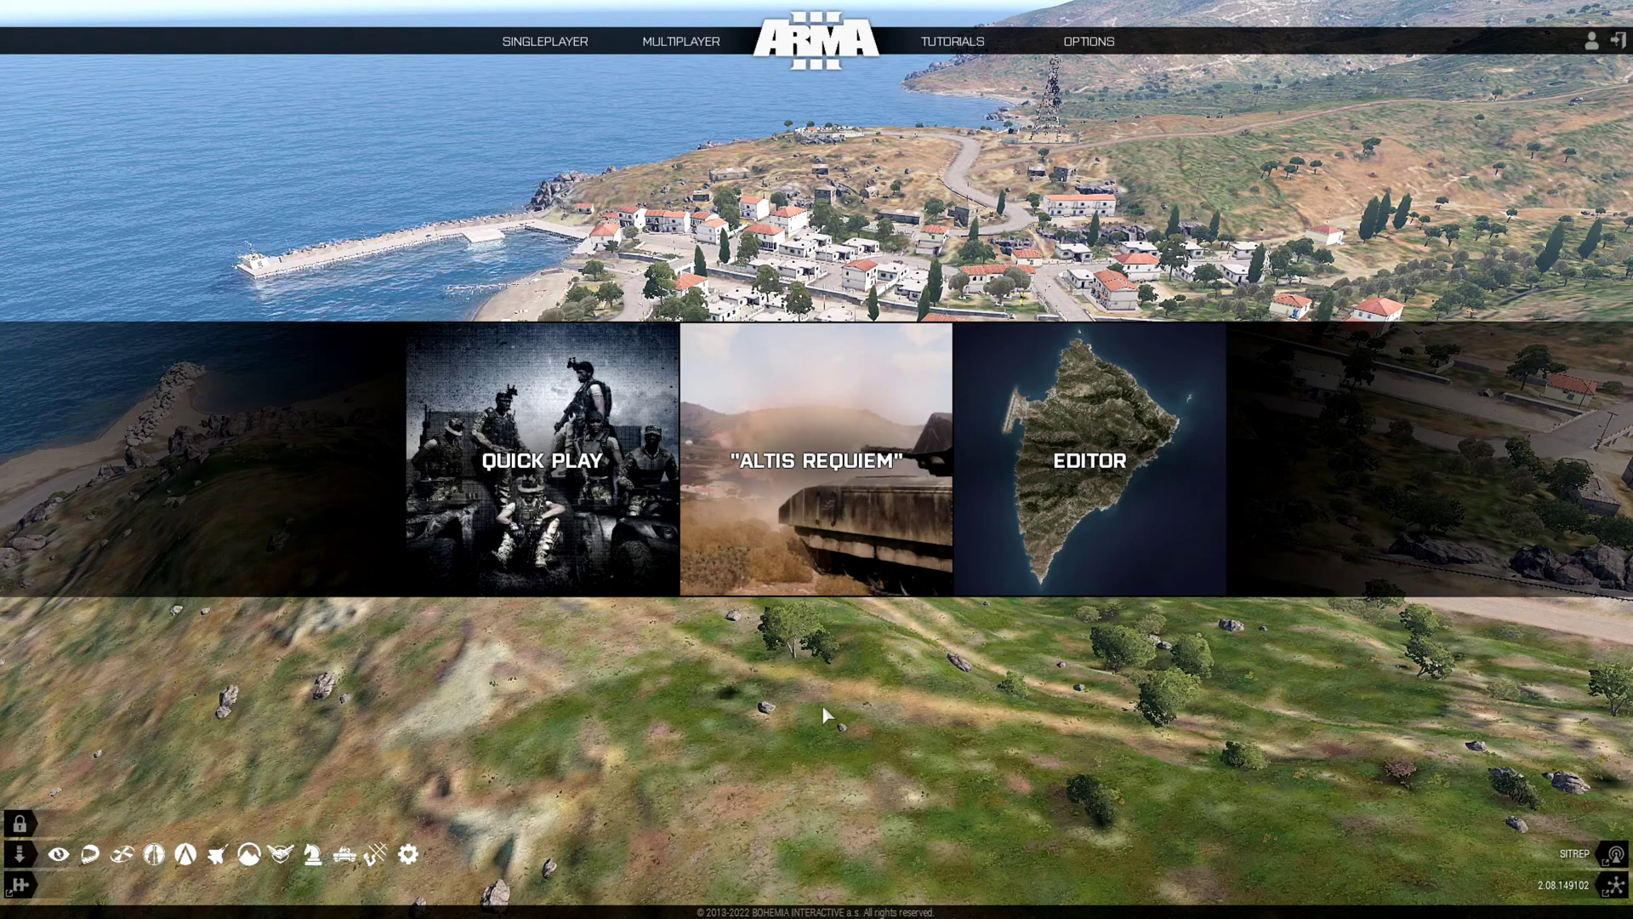
# - Open the scenario editor and place a NATO Grenadier on the concrete road between the walled houses in Agia Marina
pyautogui.click(1074, 522)
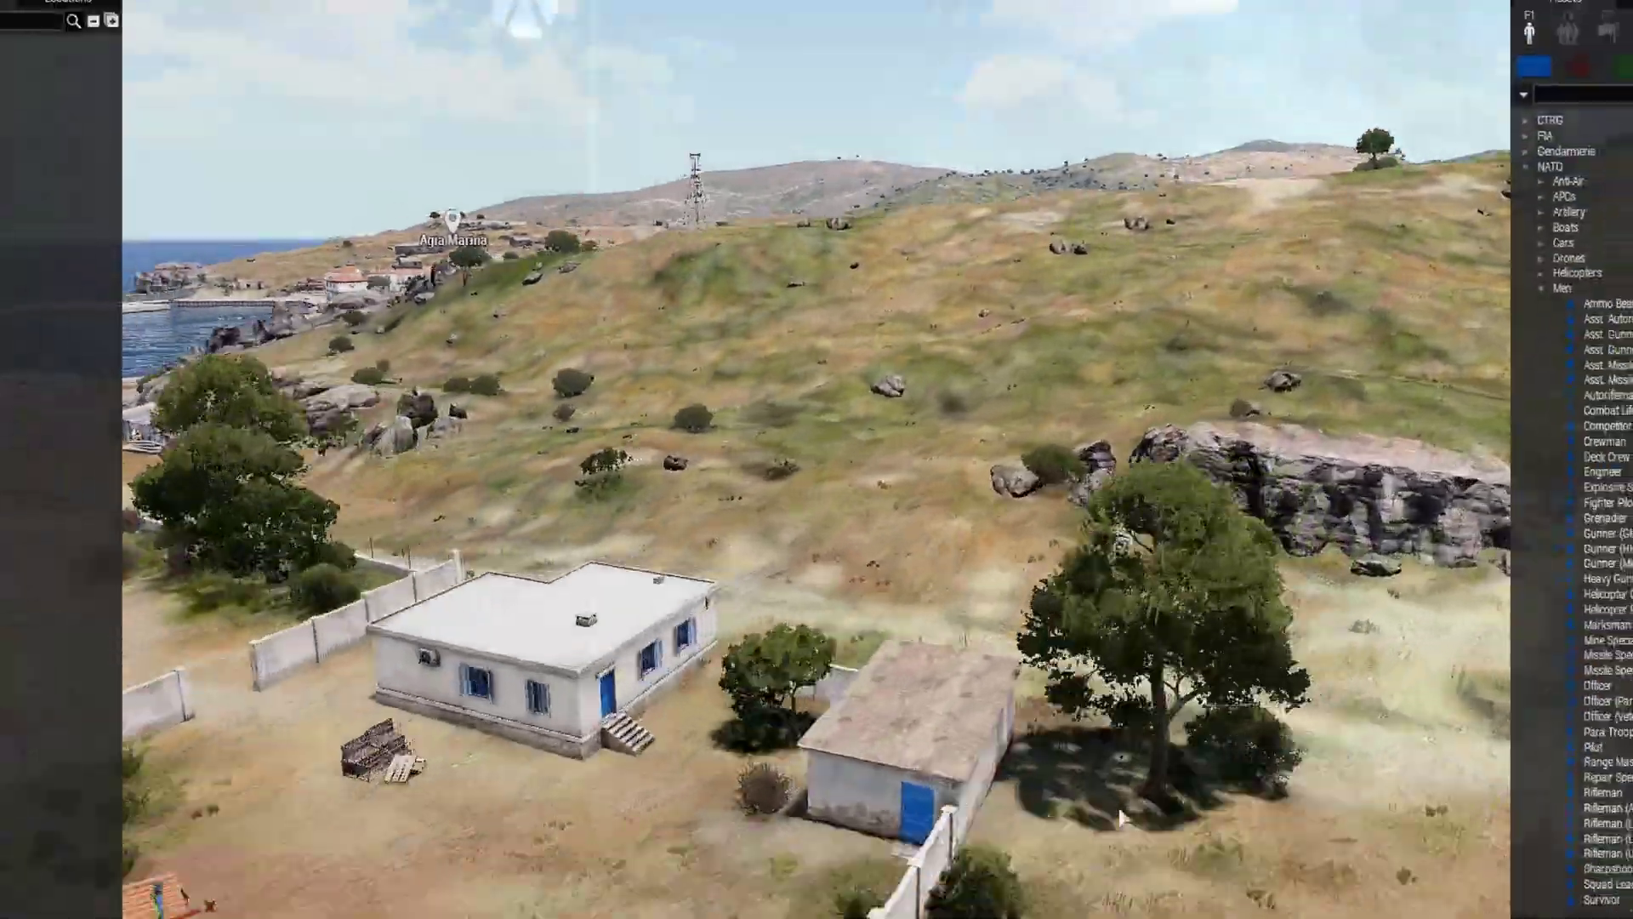
pyautogui.press('w')
pyautogui.moveTo(1106, 814); pyautogui.dragTo(1063, 855, button='right')
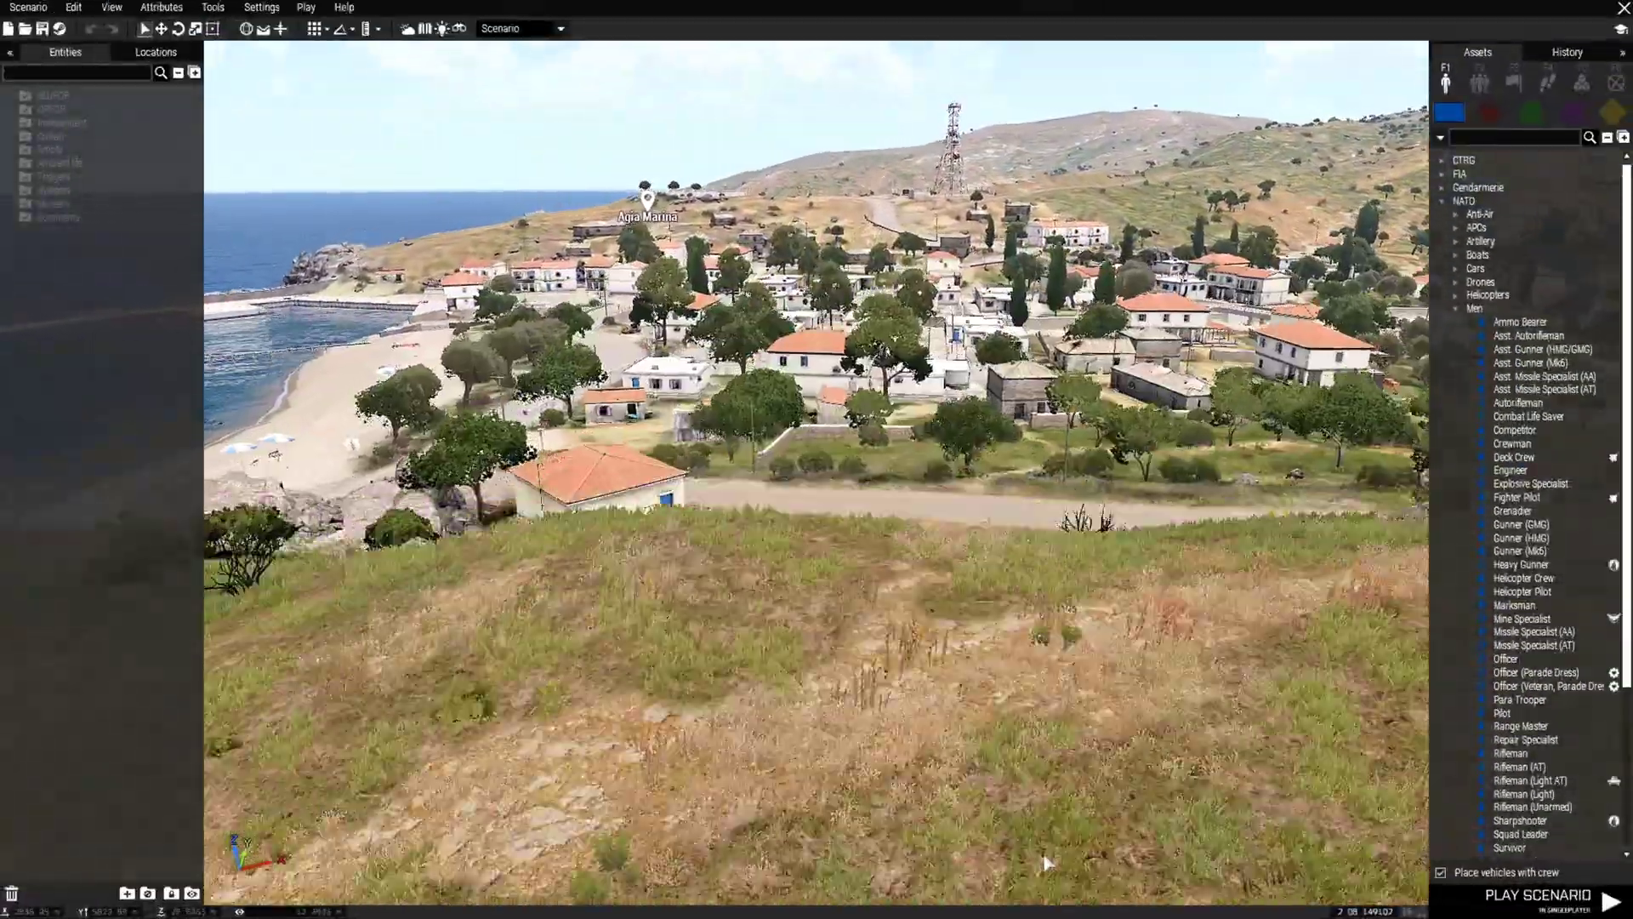
pyautogui.press('w')
pyautogui.press('q')
pyautogui.press('w')
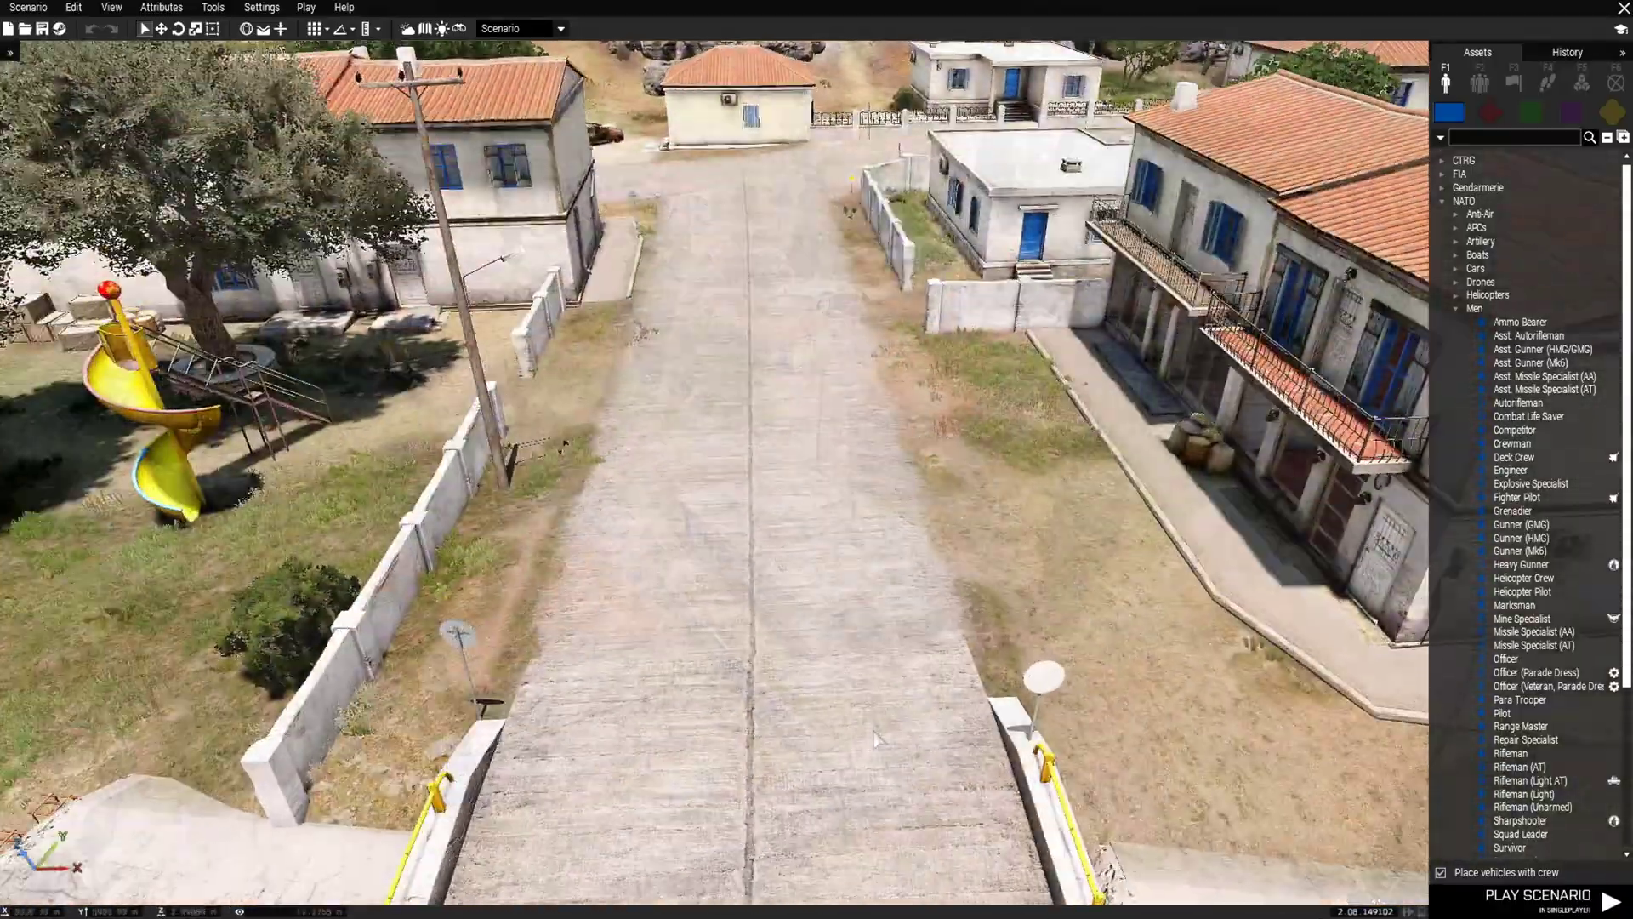
pyautogui.moveTo(1443, 355)
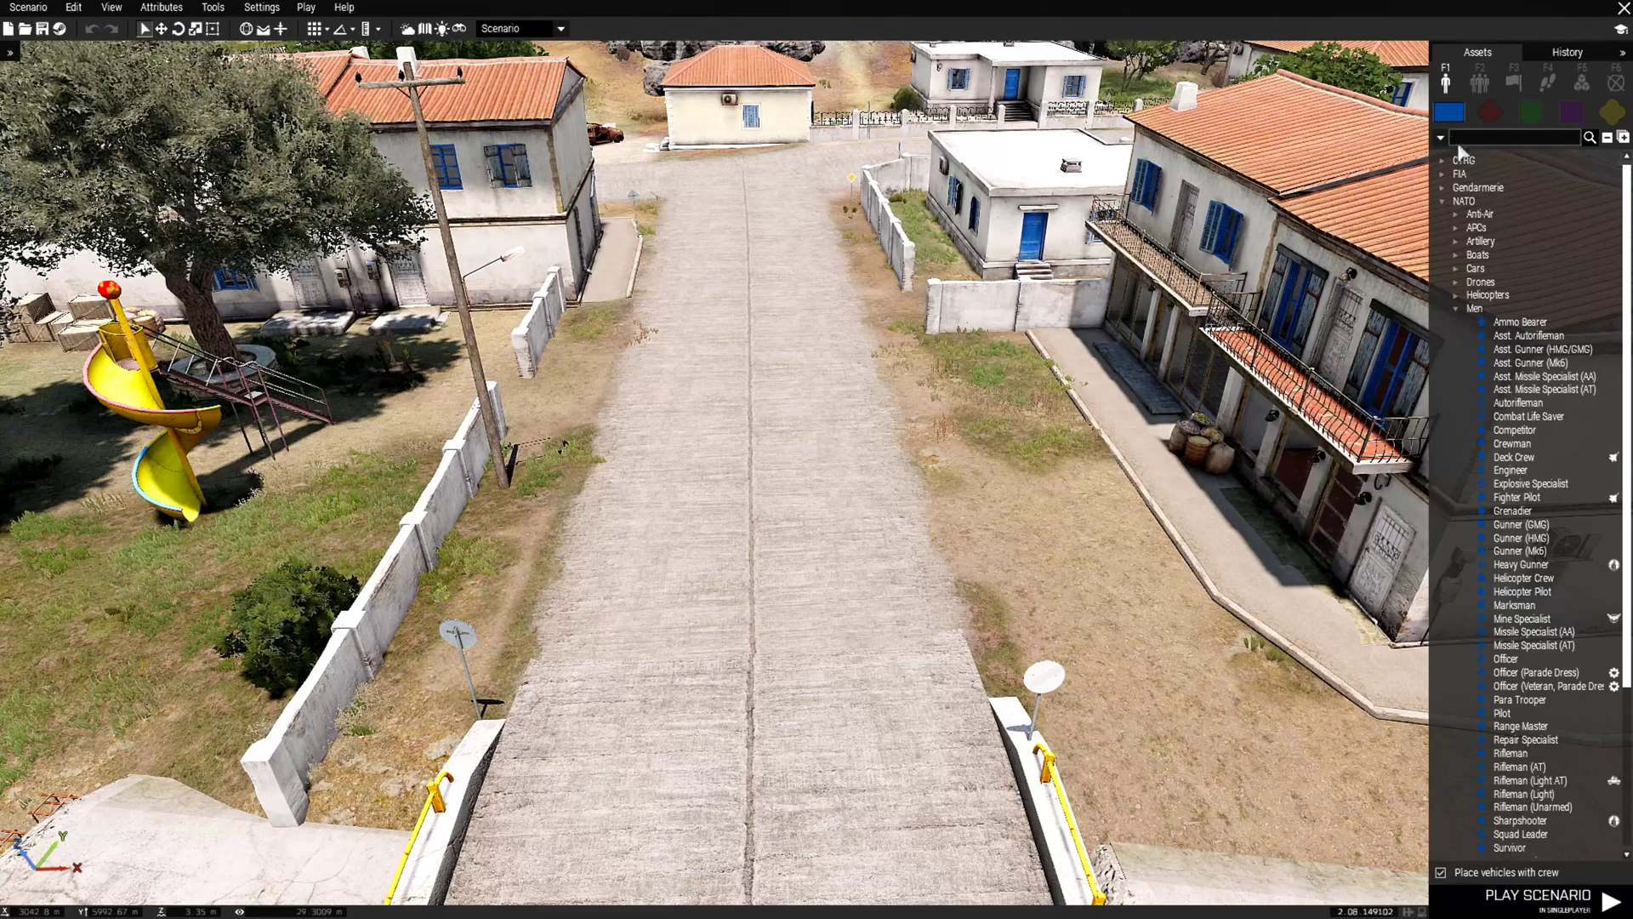
pyautogui.click(1513, 511)
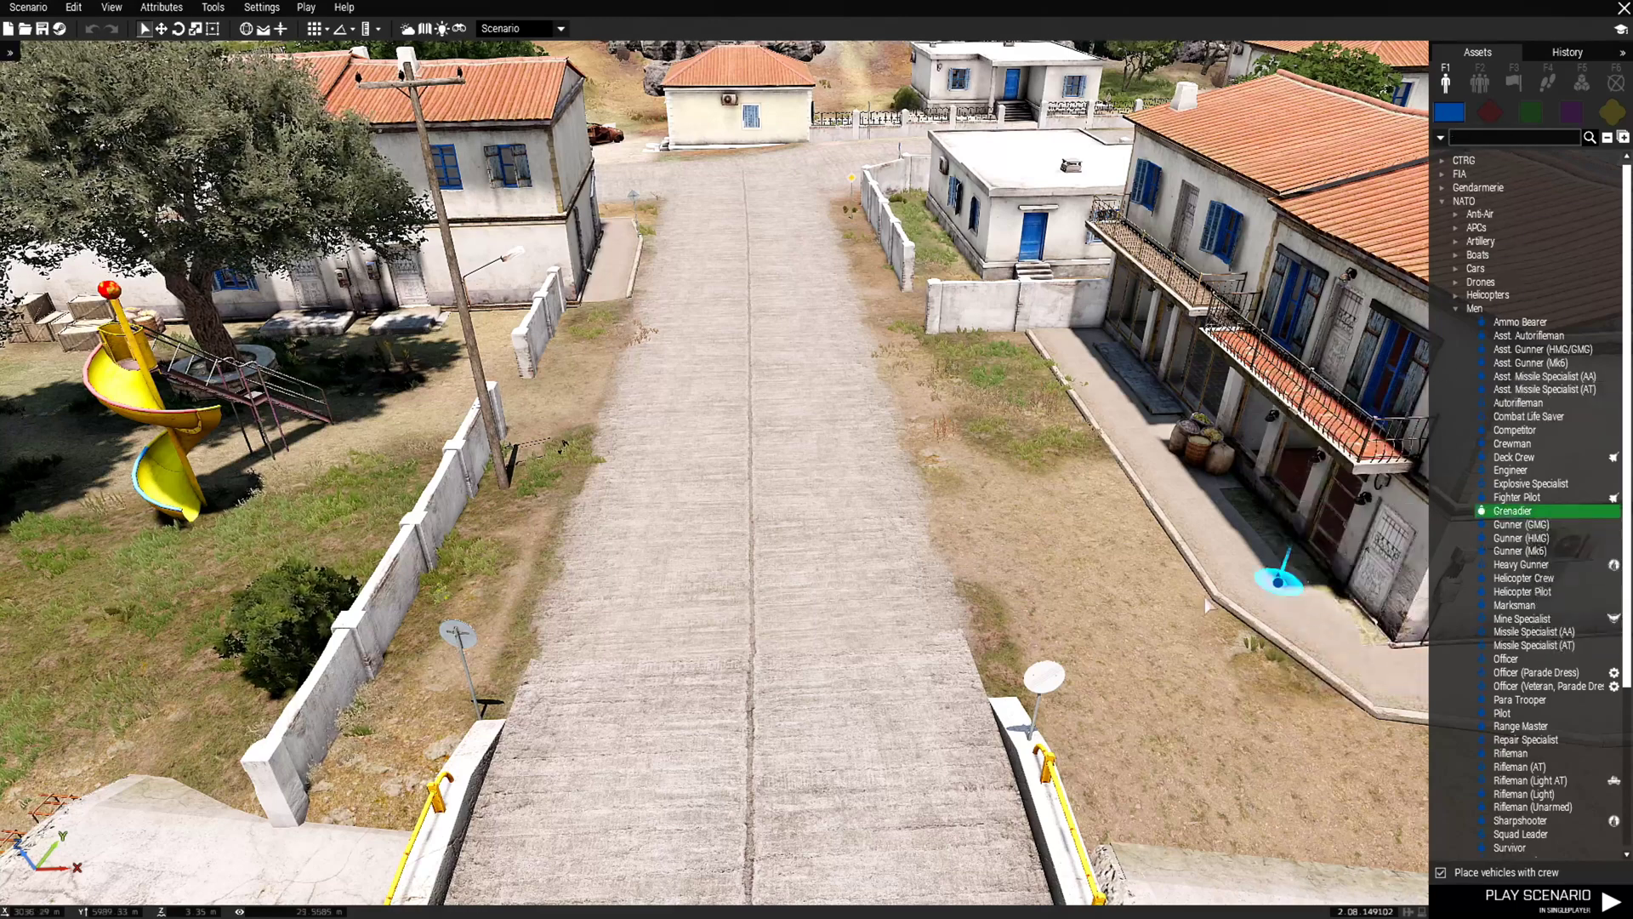
pyautogui.click(882, 643)
pyautogui.click(782, 602)
pyautogui.scroll(-3, 830, 581)
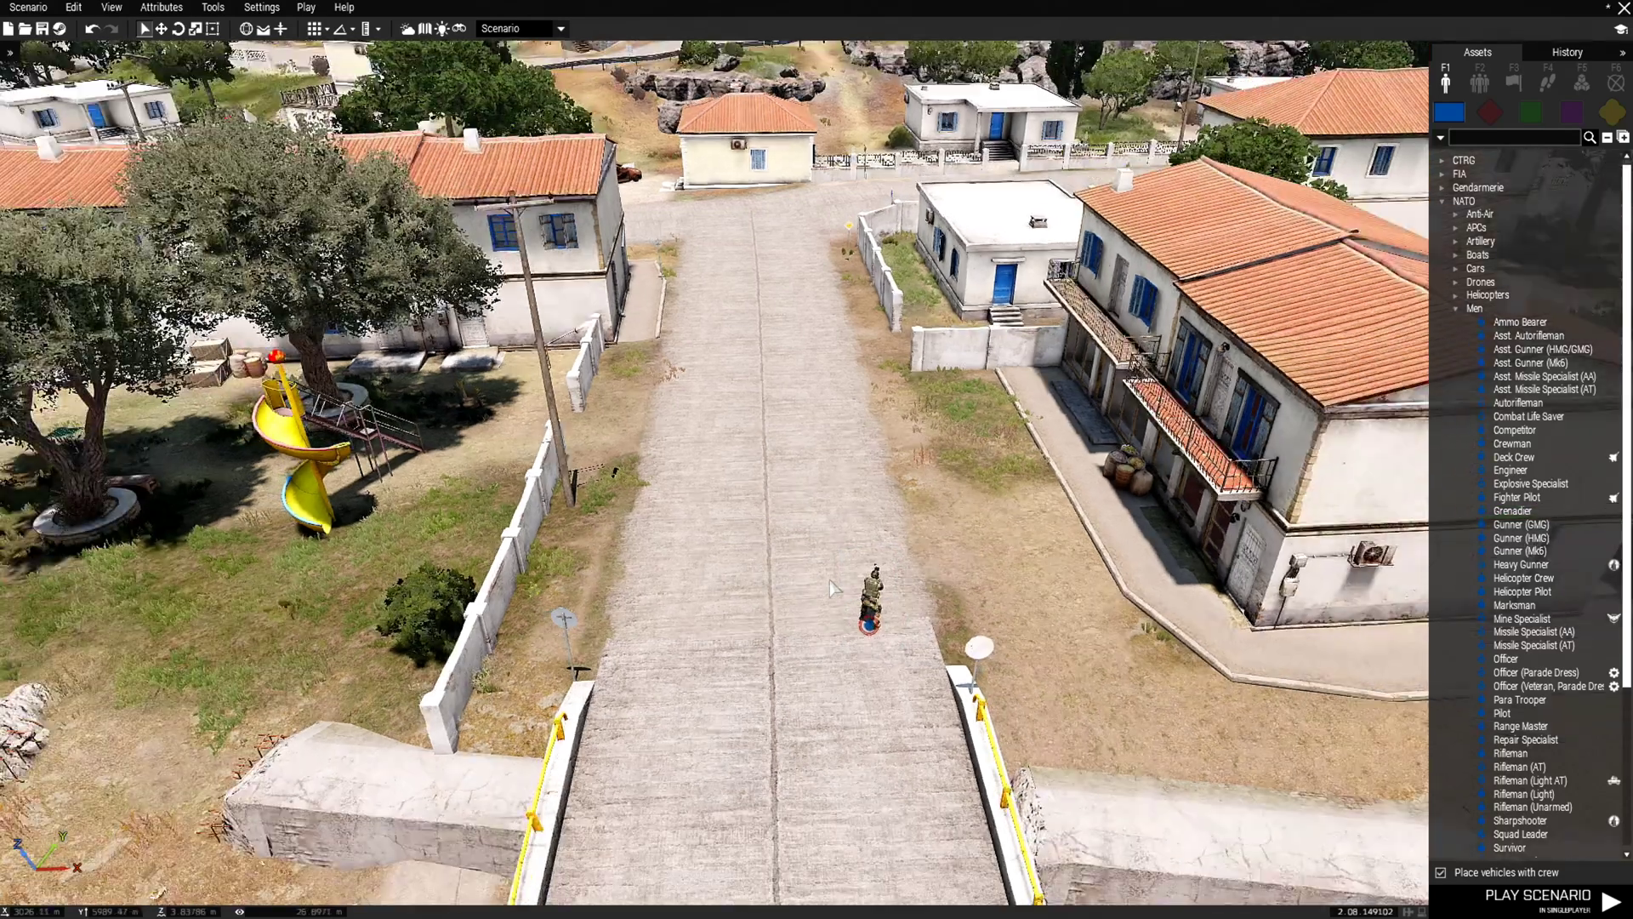
# - Place an OPFOR CSAT infantry Rifle Squad group beside the dirt road on the edge of the town
pyautogui.click(1480, 81)
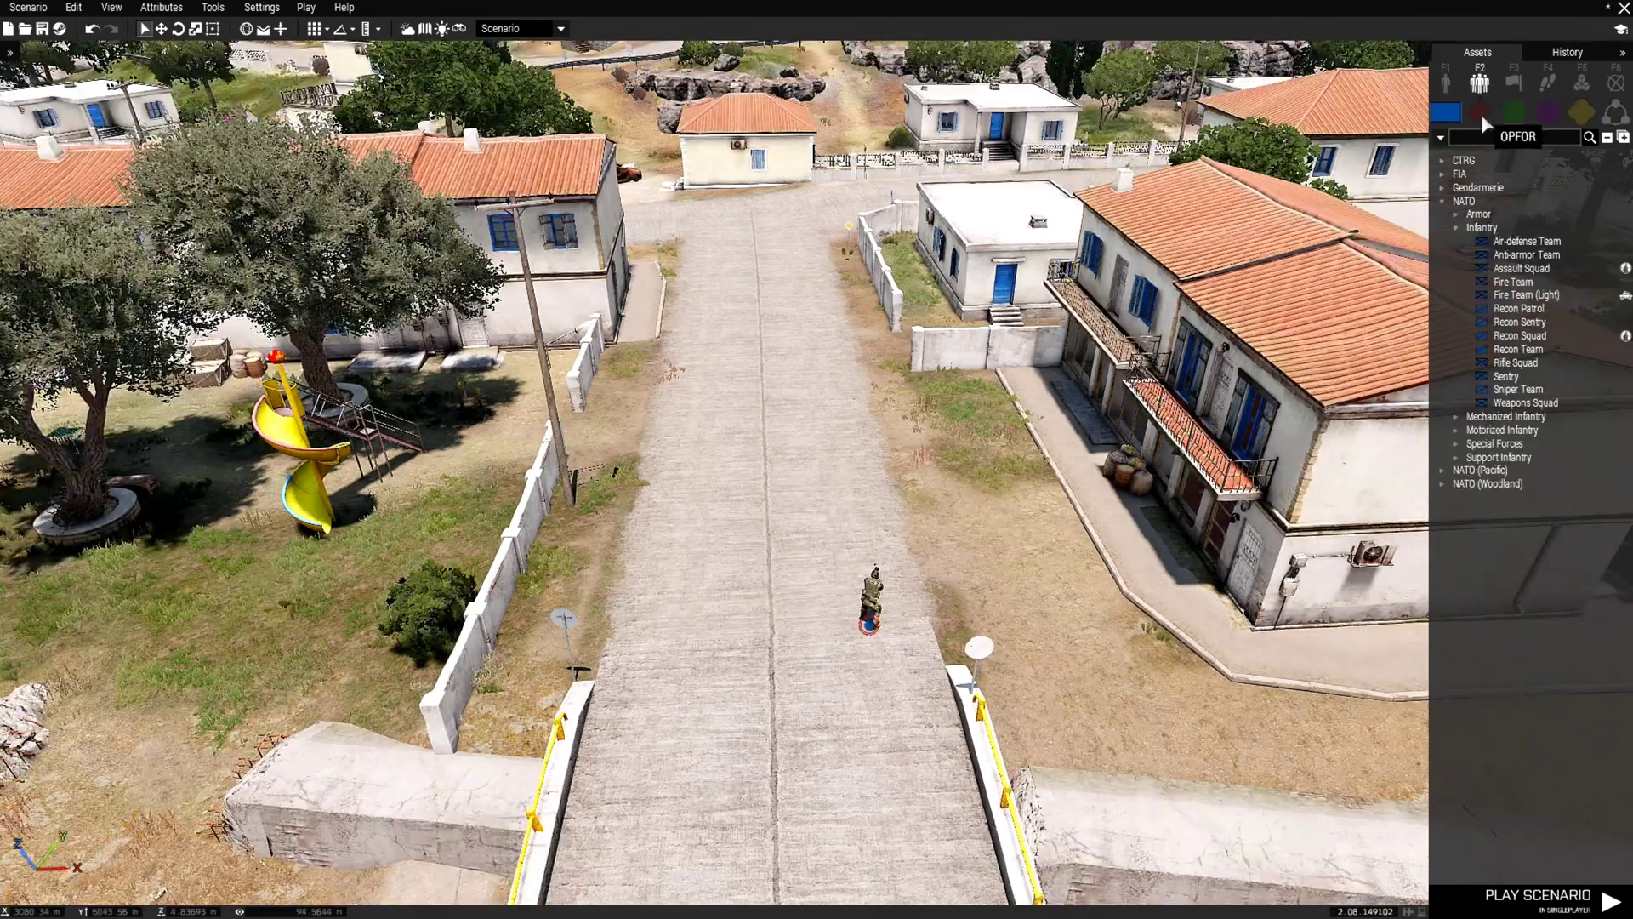
pyautogui.click(1481, 114)
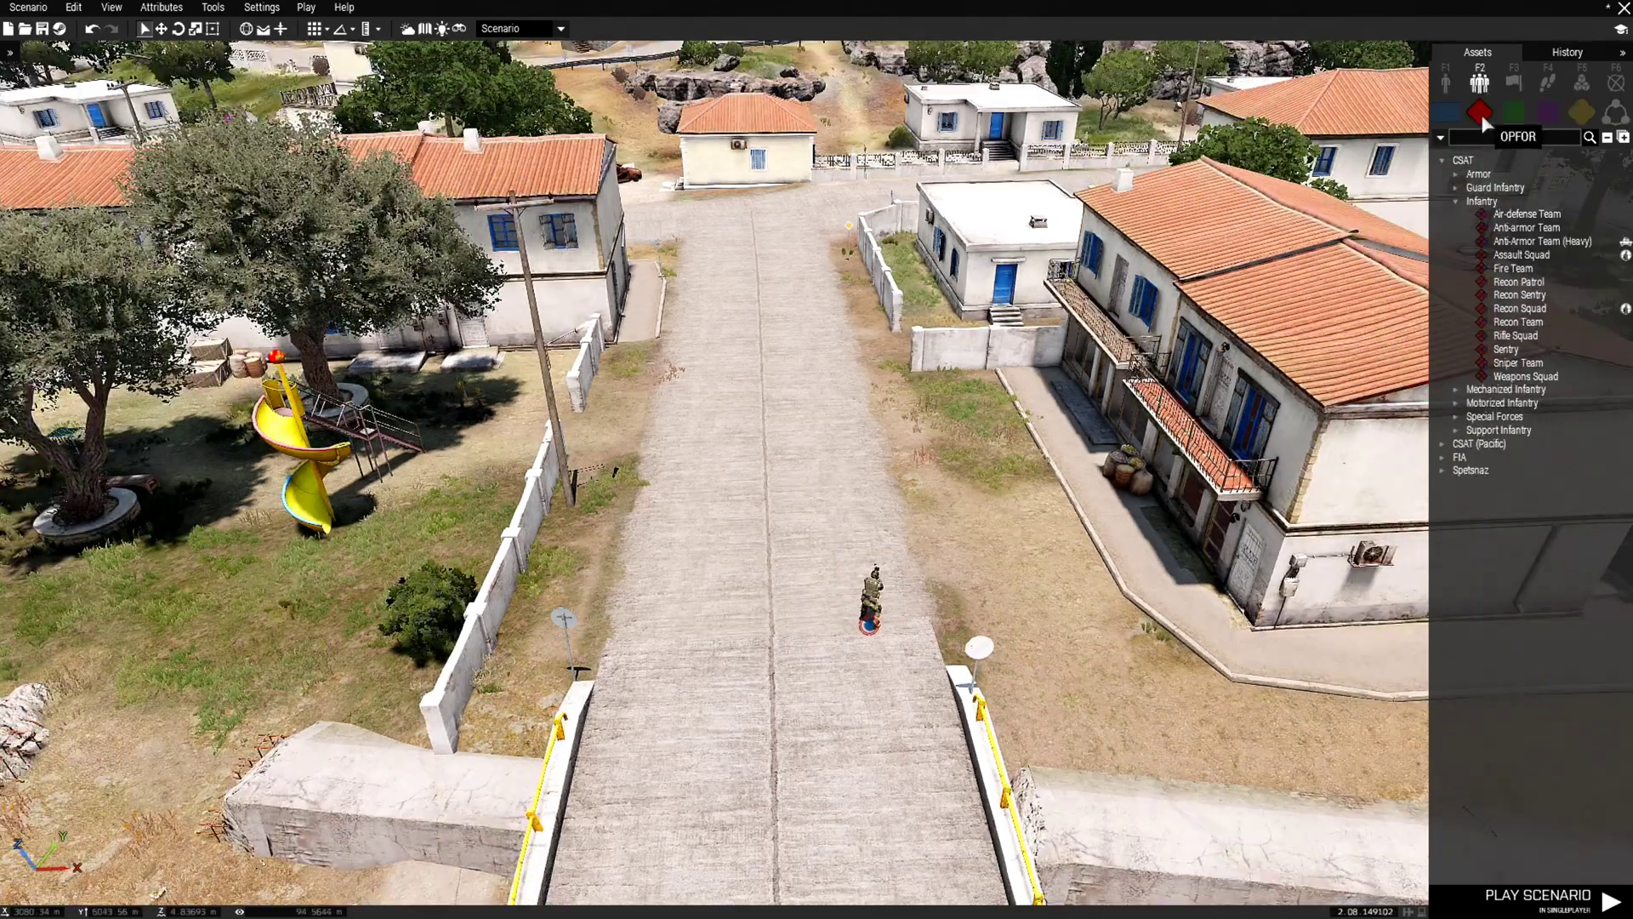
pyautogui.click(1521, 255)
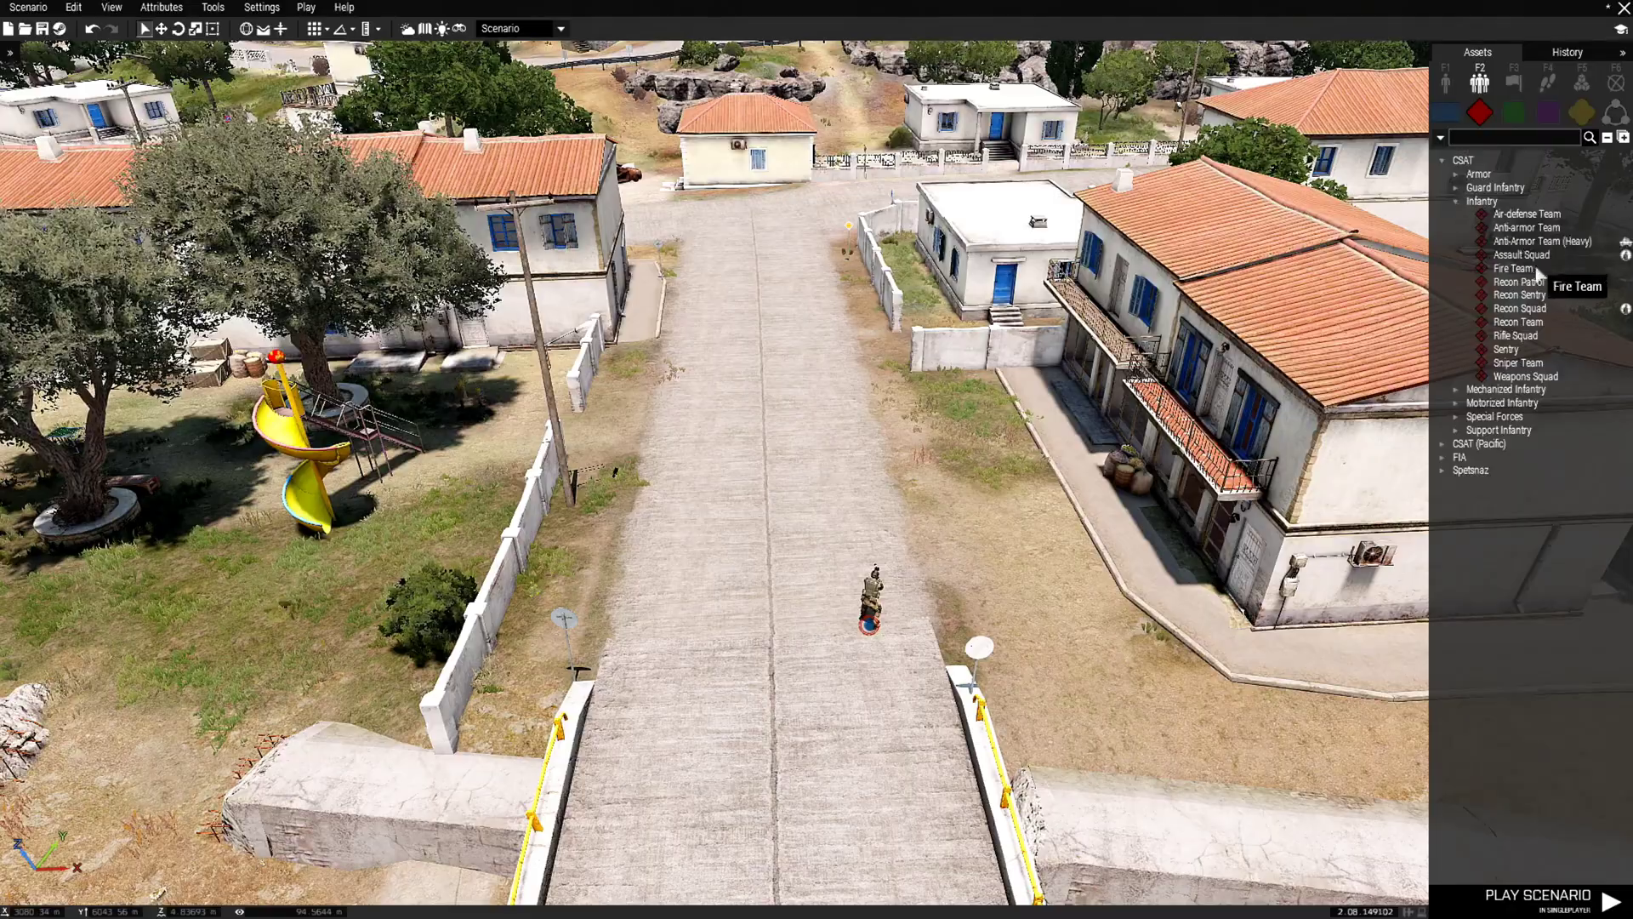
pyautogui.click(1516, 335)
pyautogui.click(903, 631)
pyautogui.scroll(-5, 903, 631)
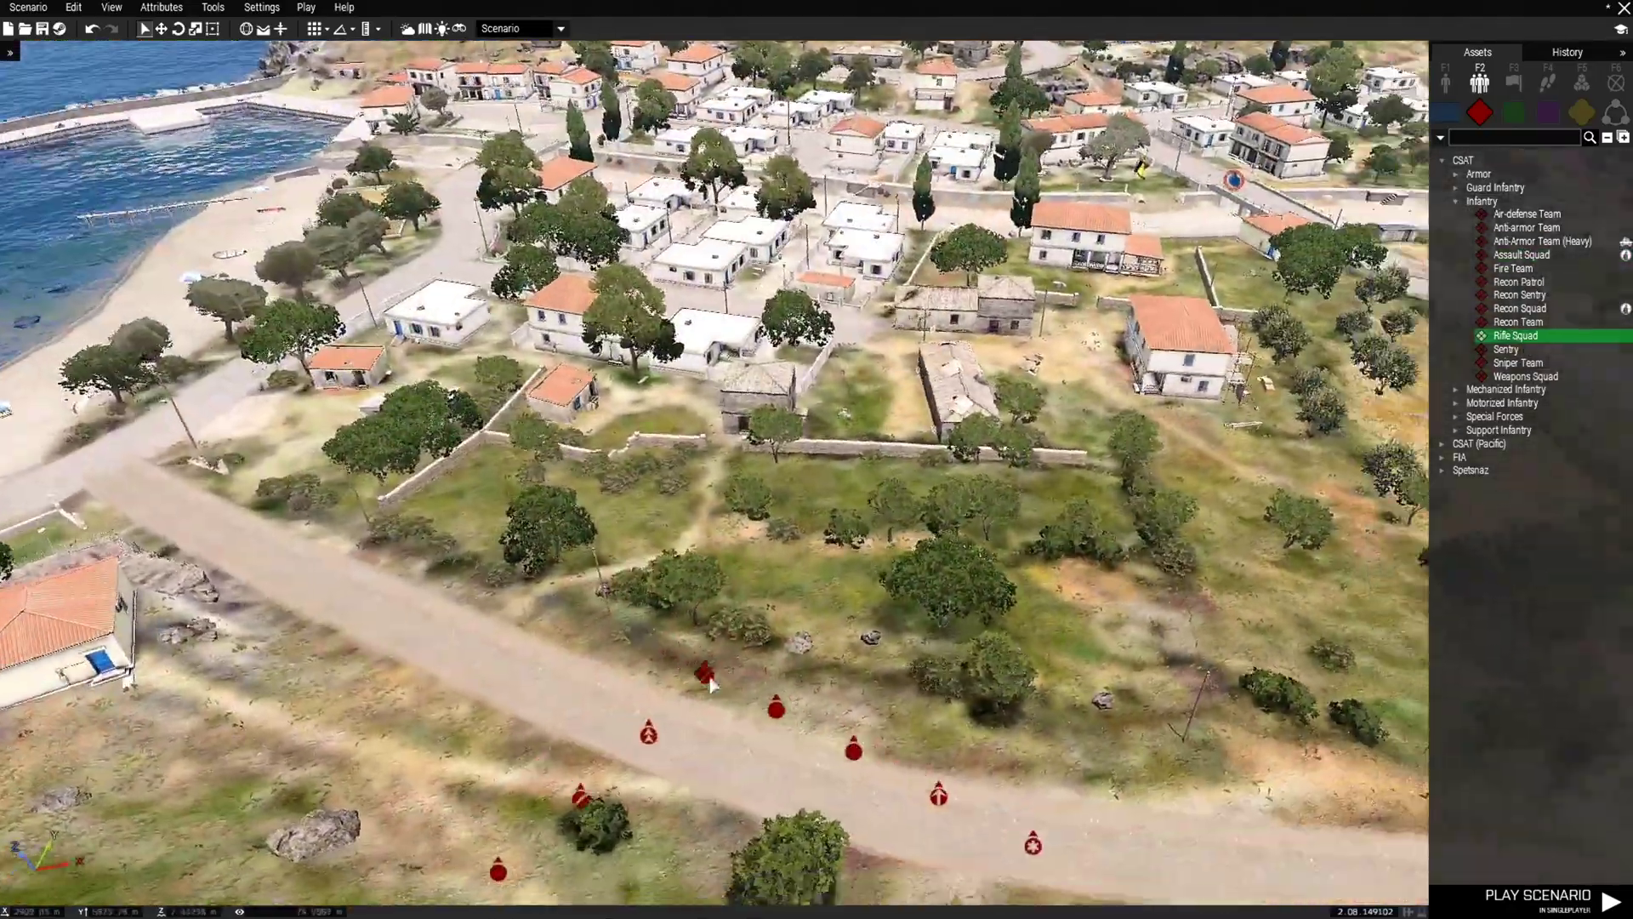
pyautogui.scroll(-3, 766, 690)
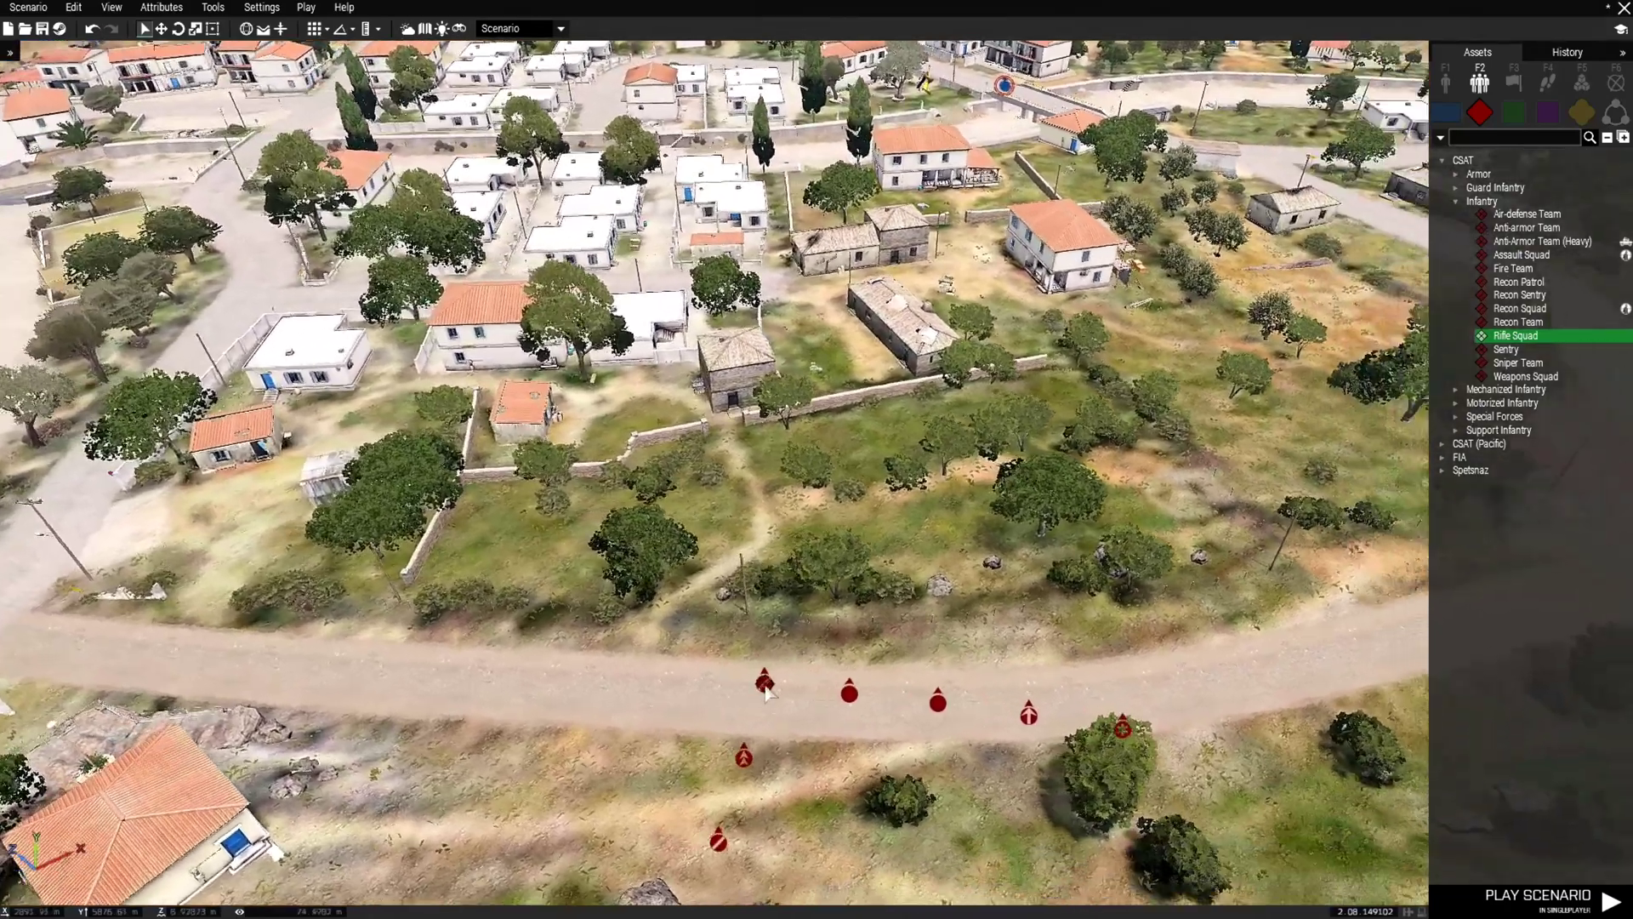
pyautogui.press('a')
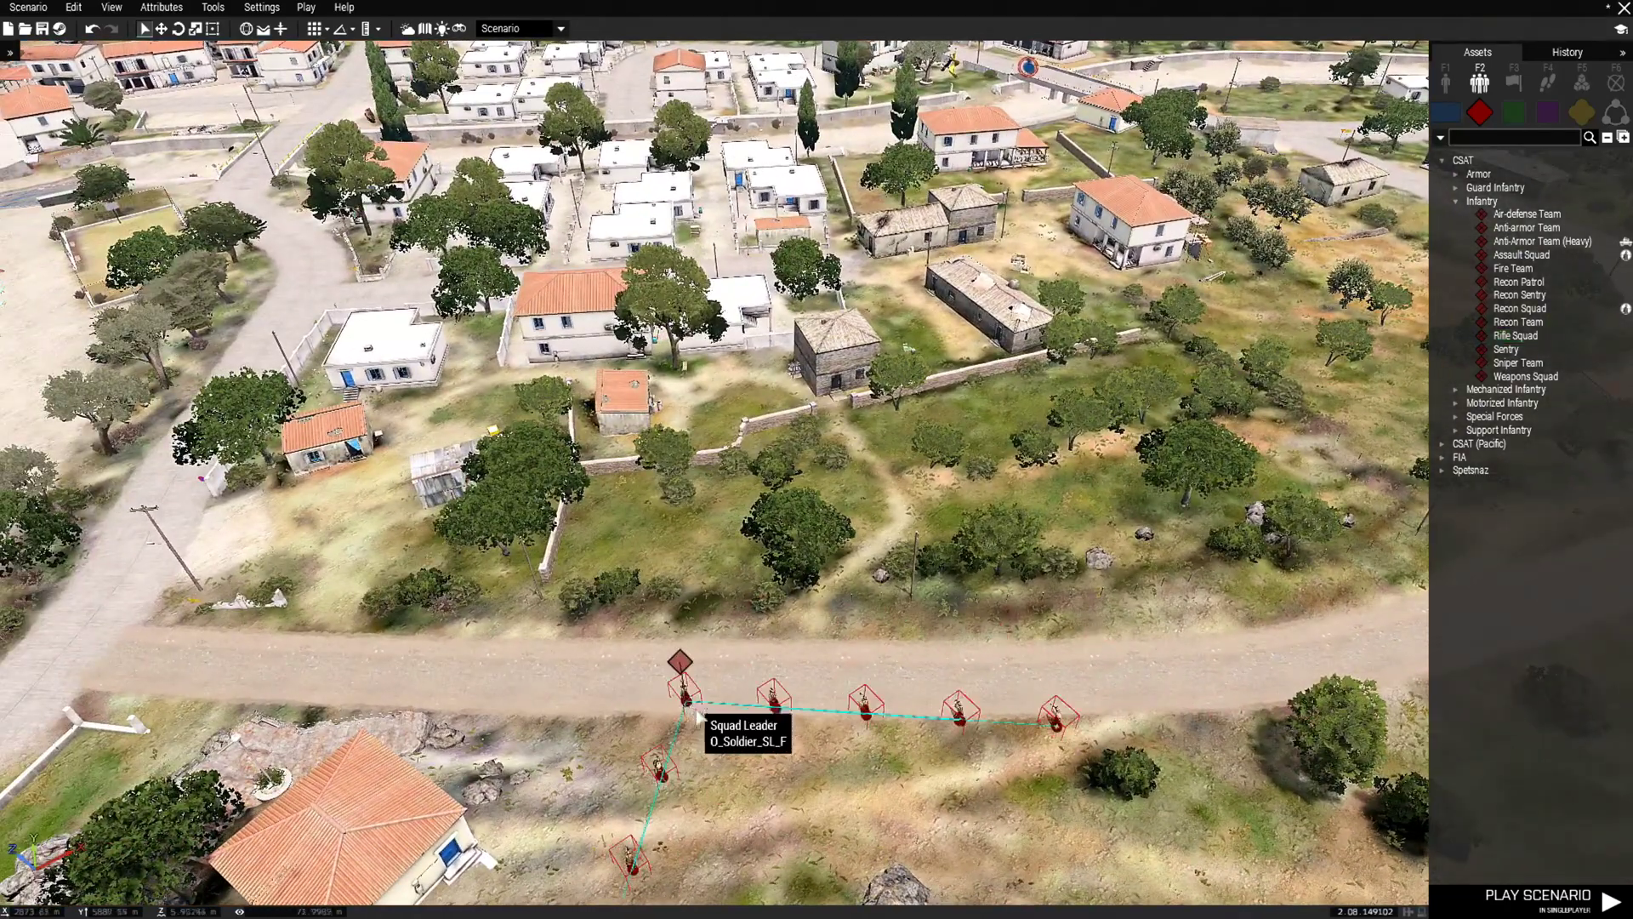
# - Save the scenario in the Stratis missions folder under the file name UPS_Urban_Patrol_Script
pyautogui.click(29, 8)
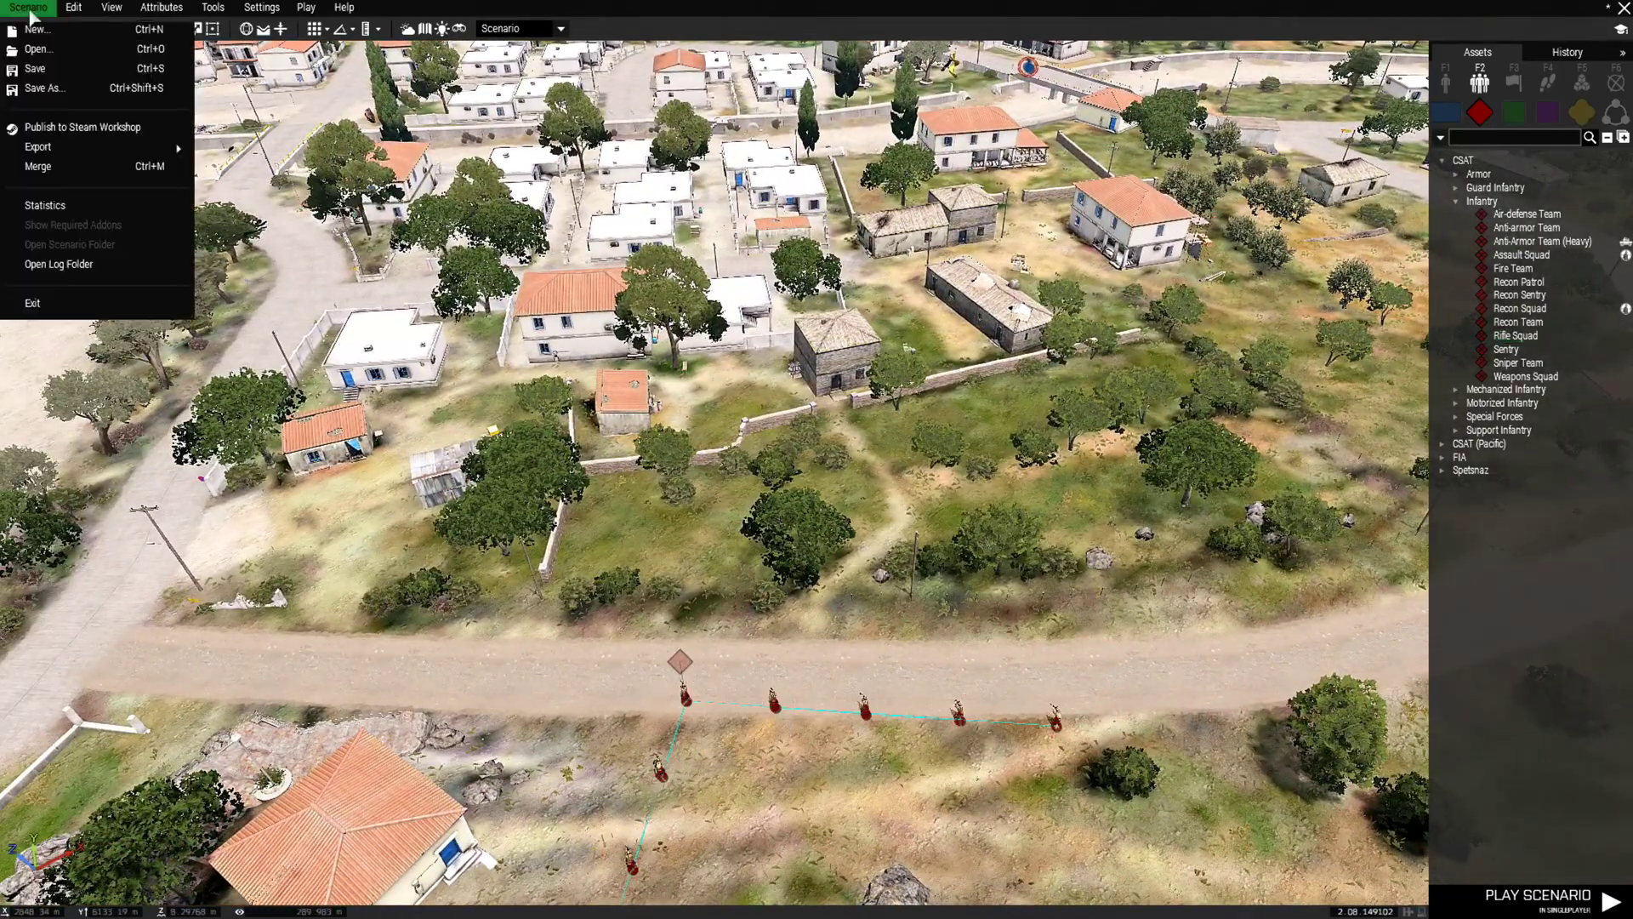
pyautogui.click(51, 96)
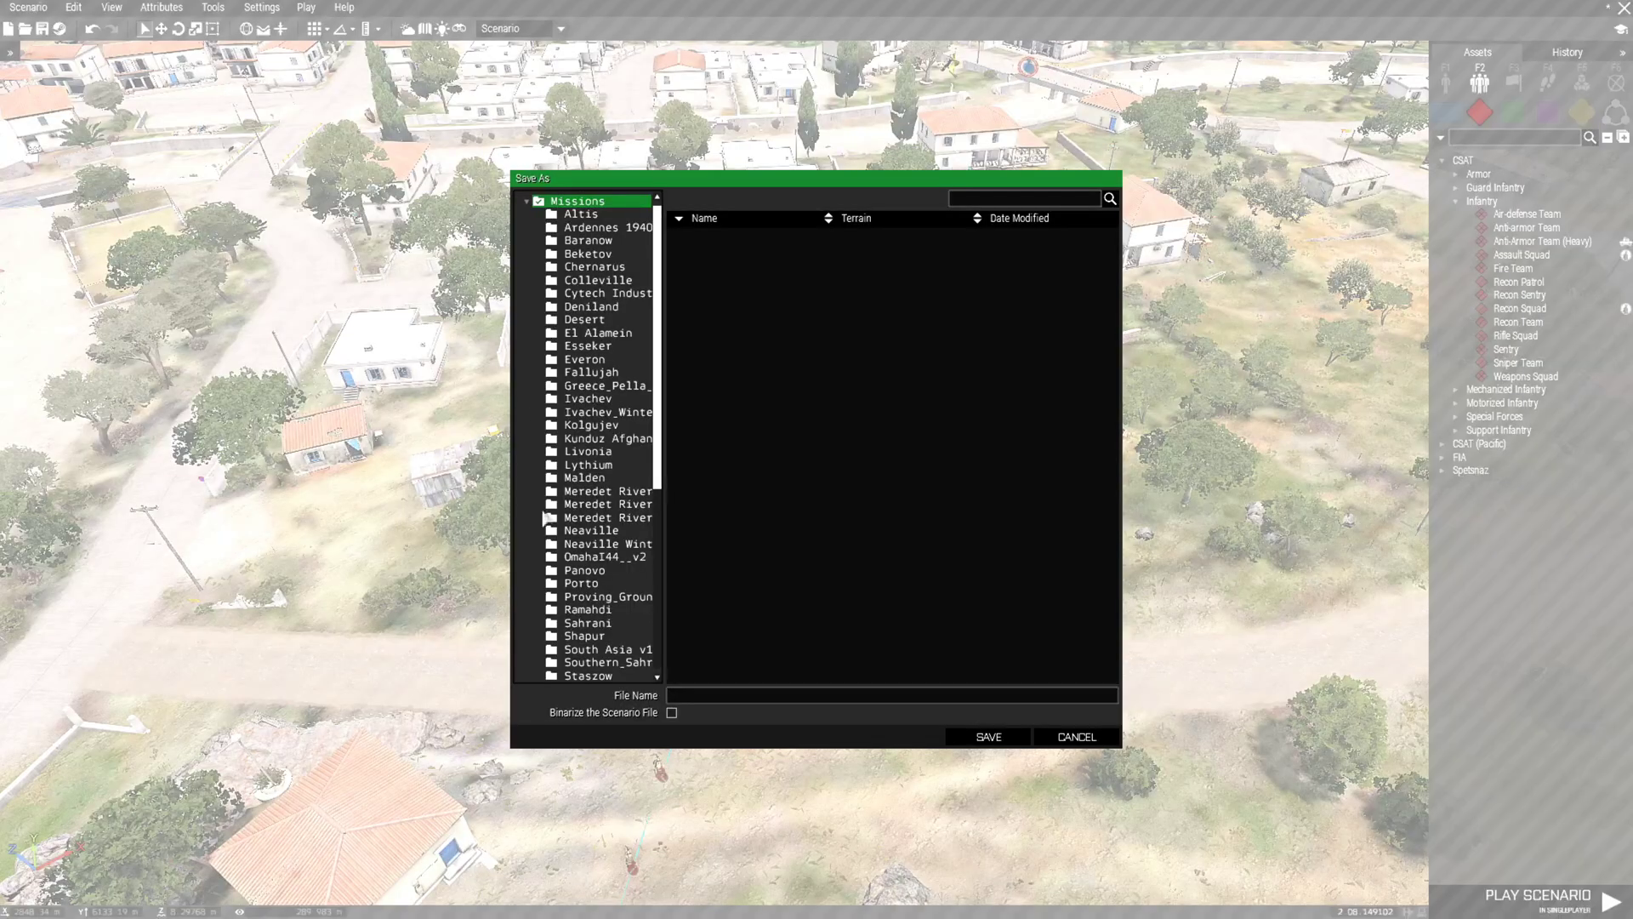
pyautogui.scroll(-3, 608, 557)
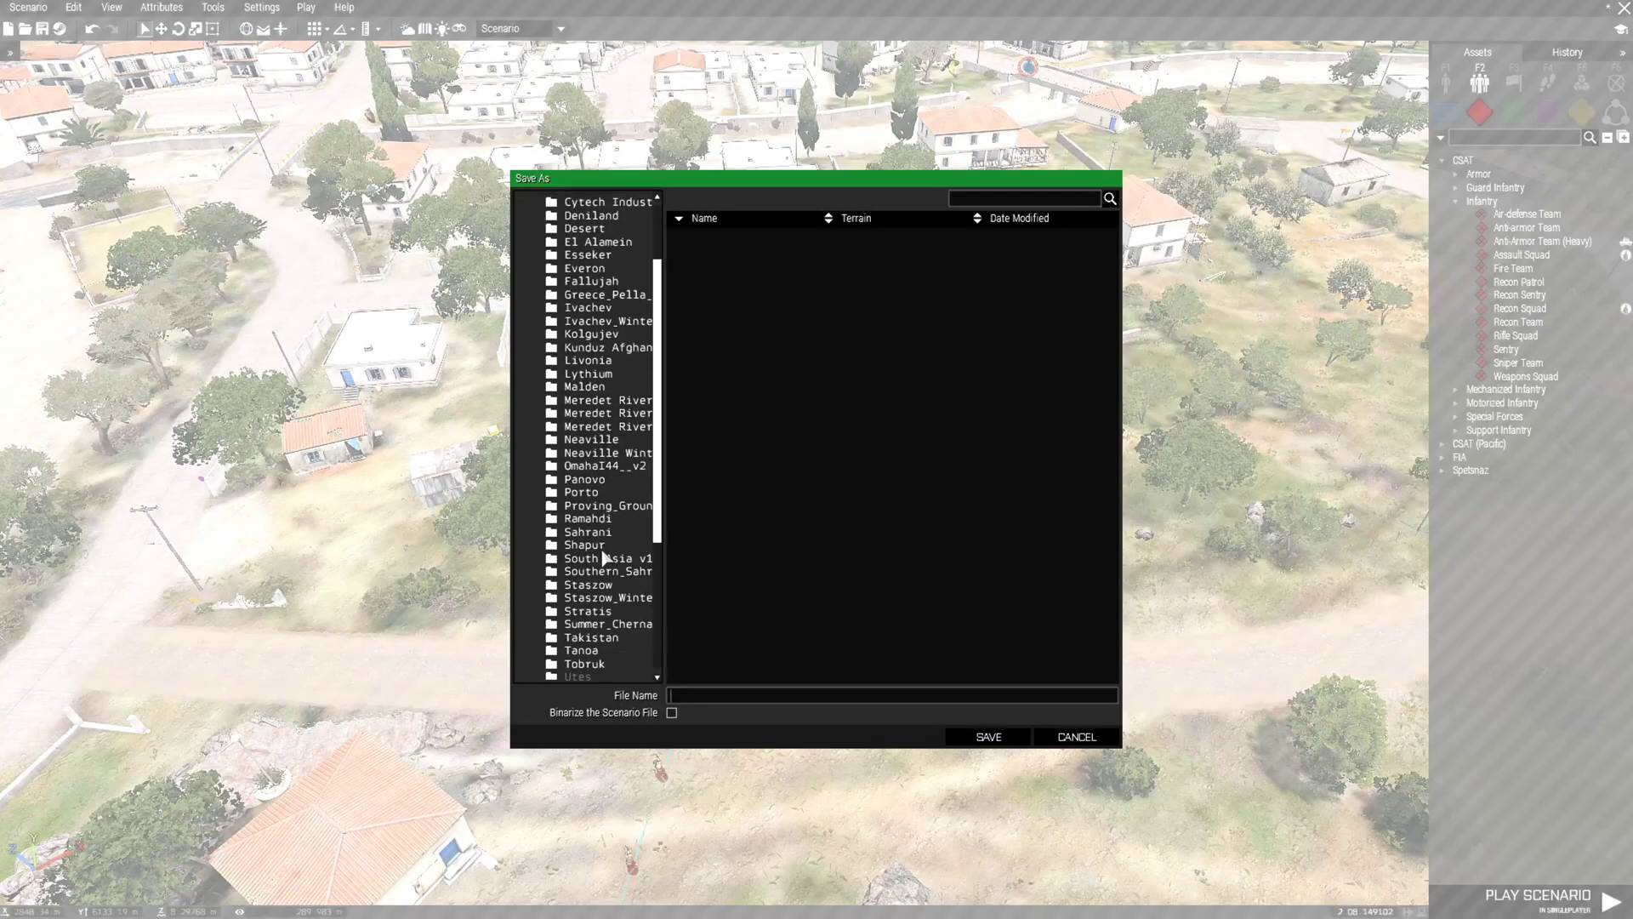
pyautogui.click(590, 614)
pyautogui.moveTo(888, 704); pyautogui.dragTo(671, 711)
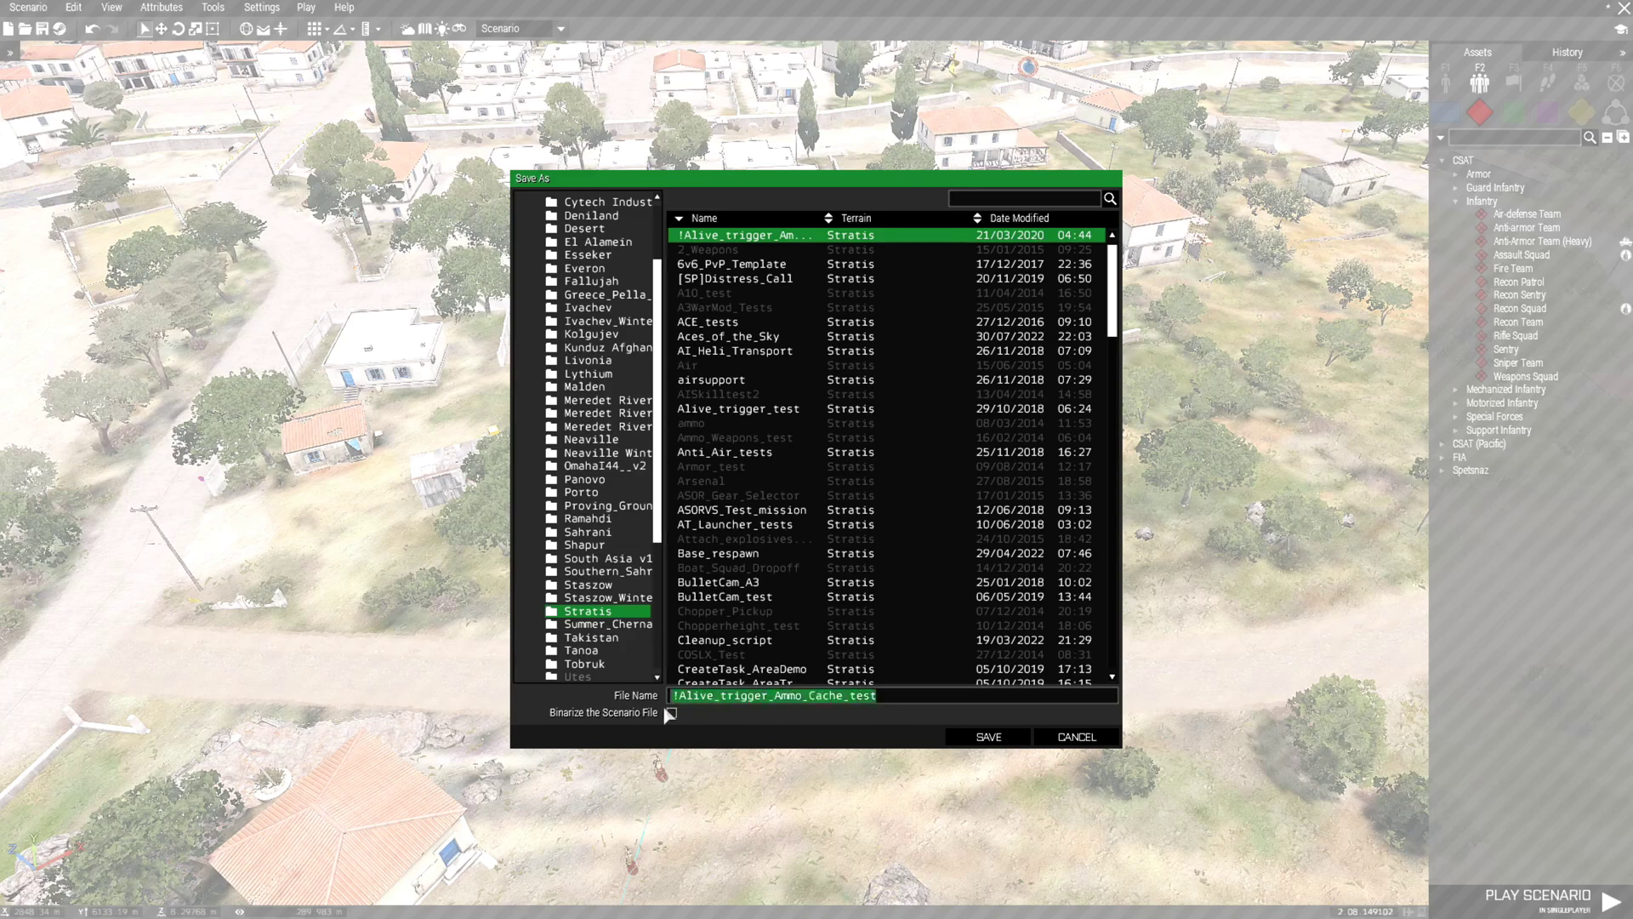
pyautogui.write('UPS_Urban_Patrol_Script')
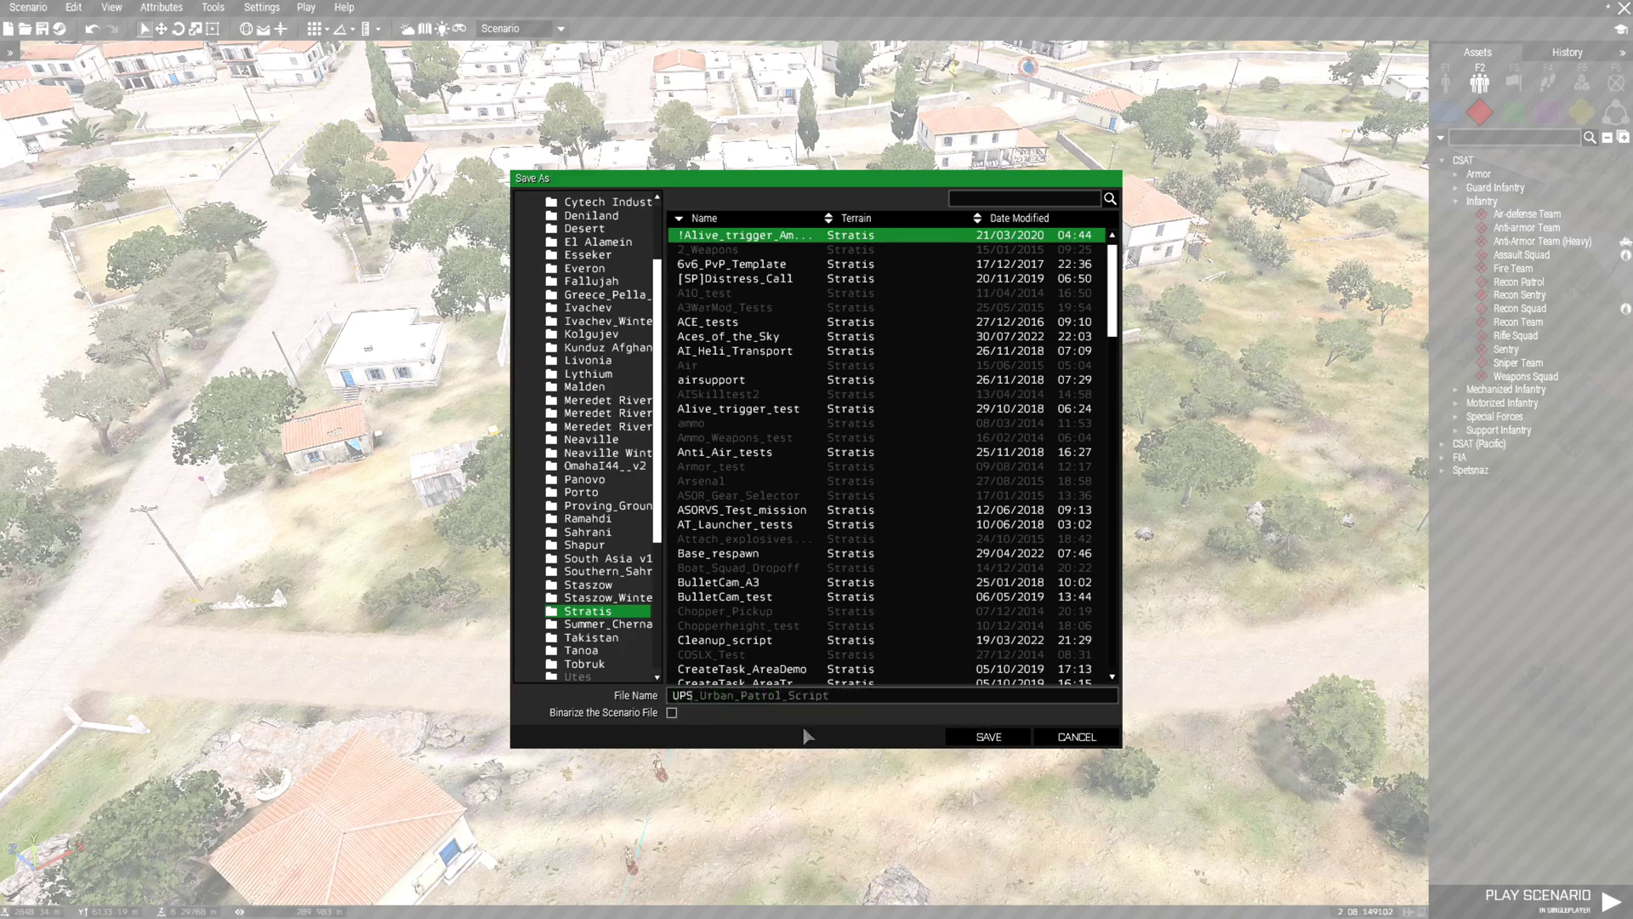
pyautogui.click(989, 737)
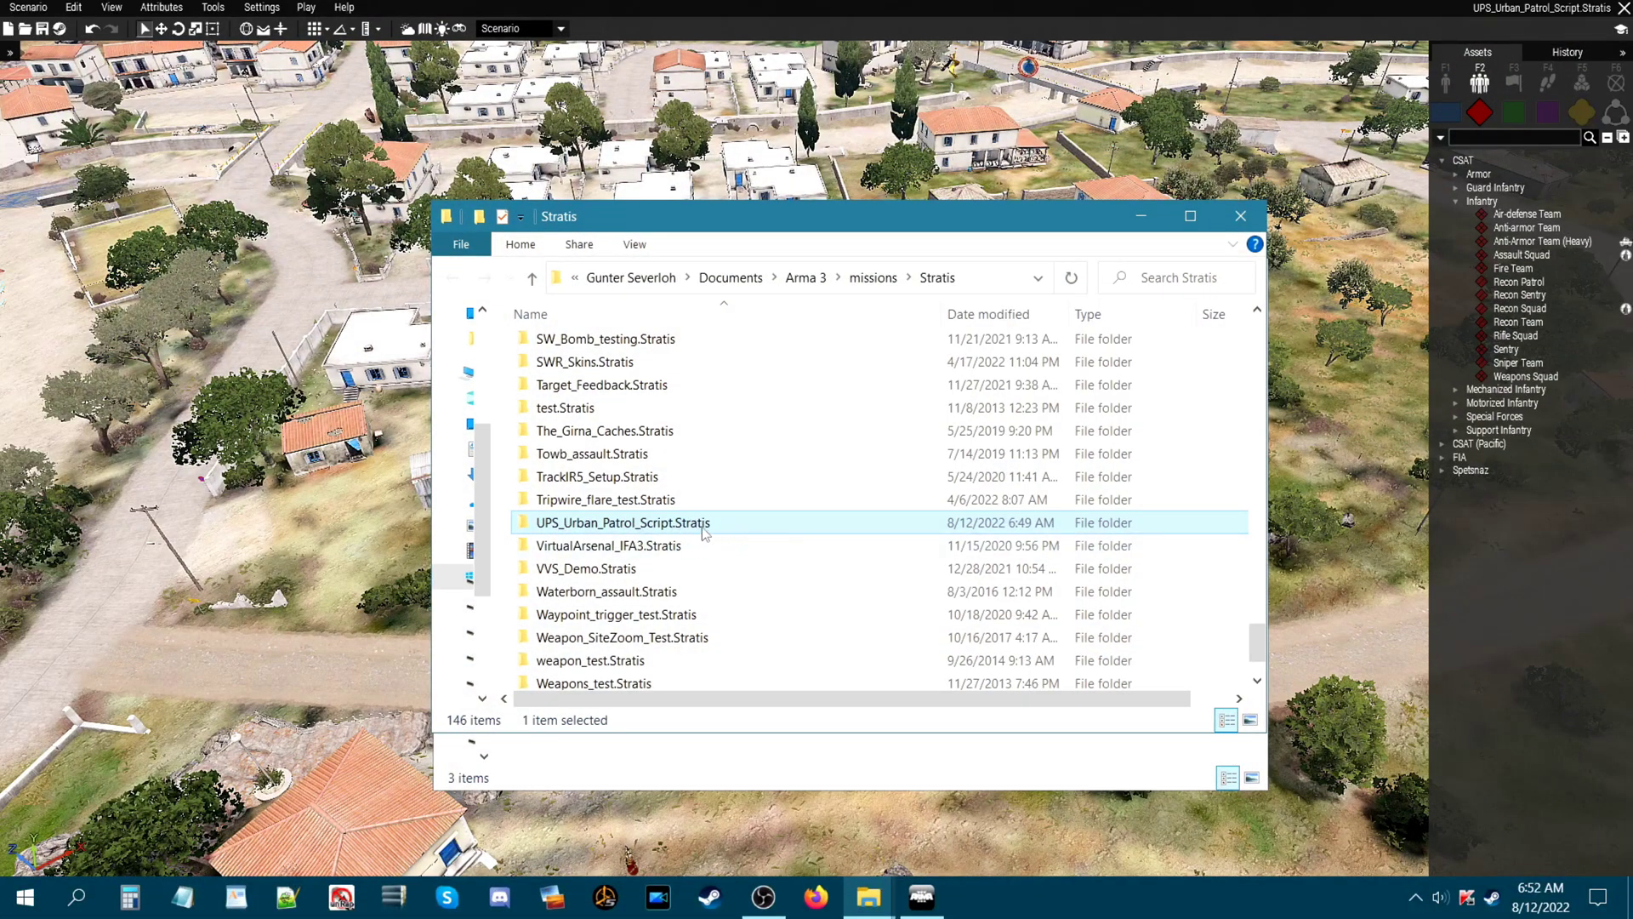
# - In File Explorer, open the UPS_Urban_Patrol_Script.Stratis mission folder and check for UPS.sqf and UPS.ArmA3-README.txt
pyautogui.doubleClick(680, 526)
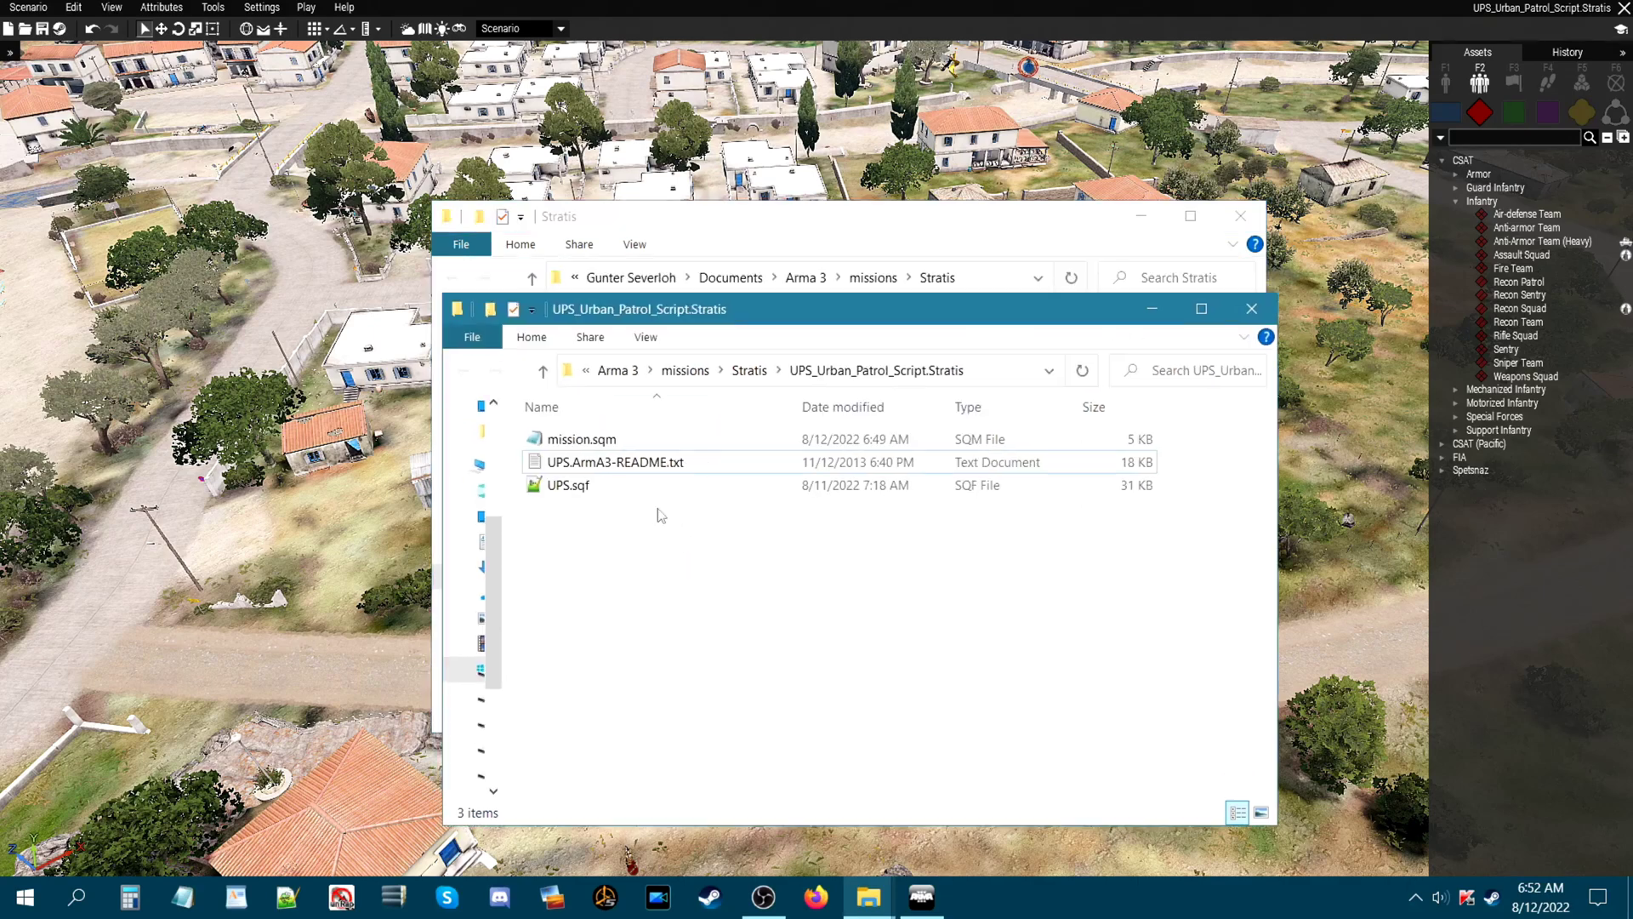
pyautogui.click(545, 491)
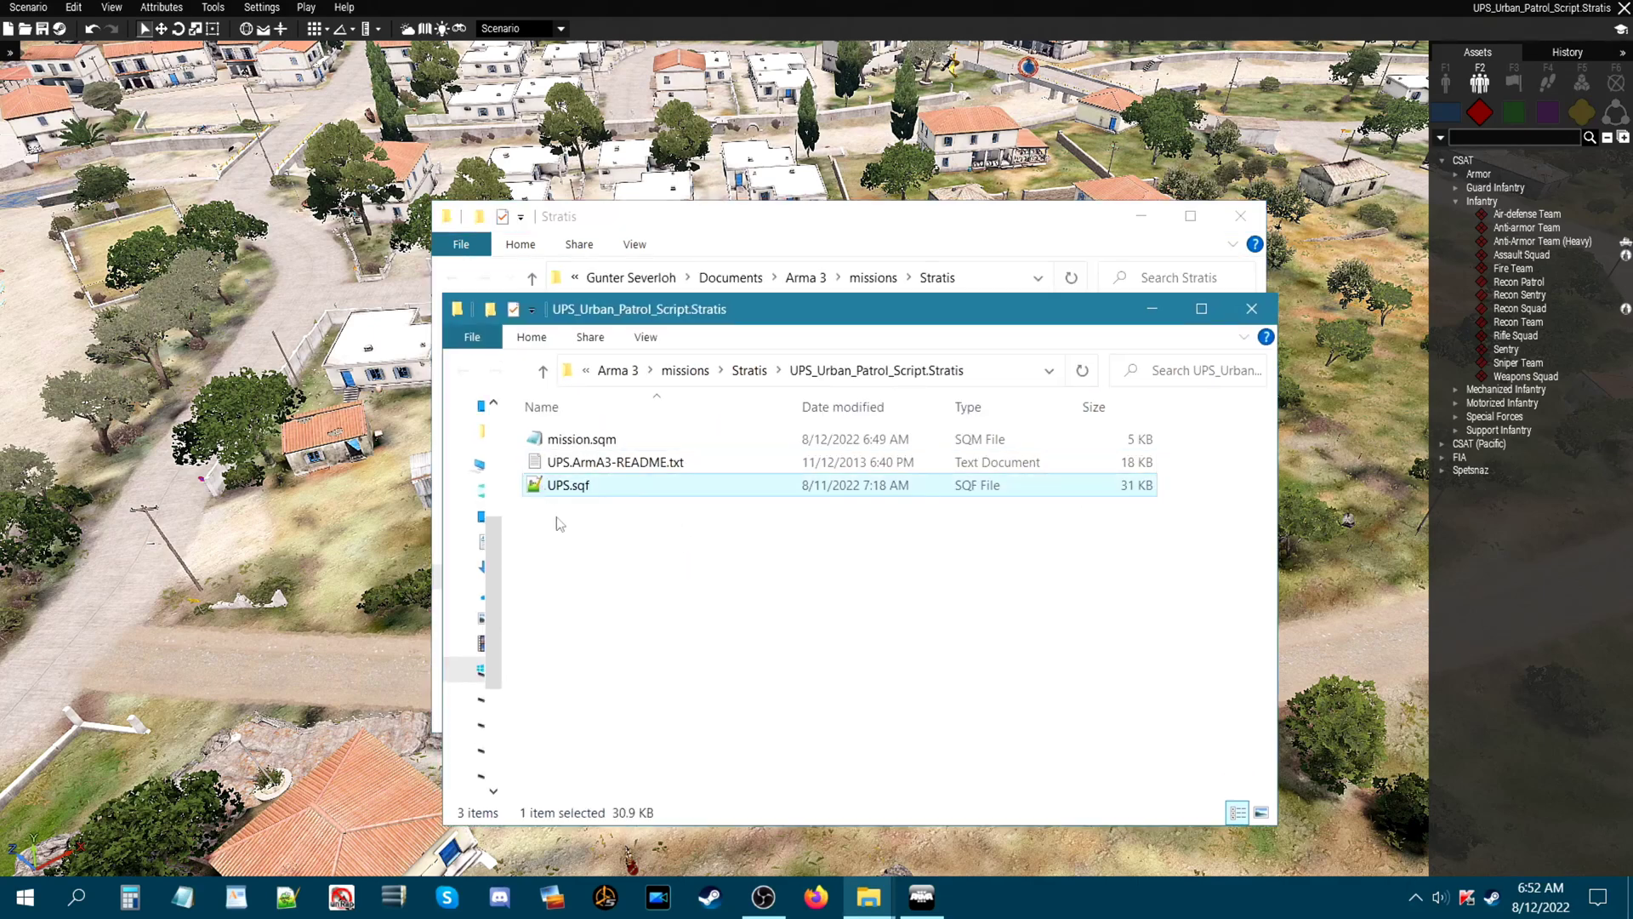
pyautogui.click(595, 465)
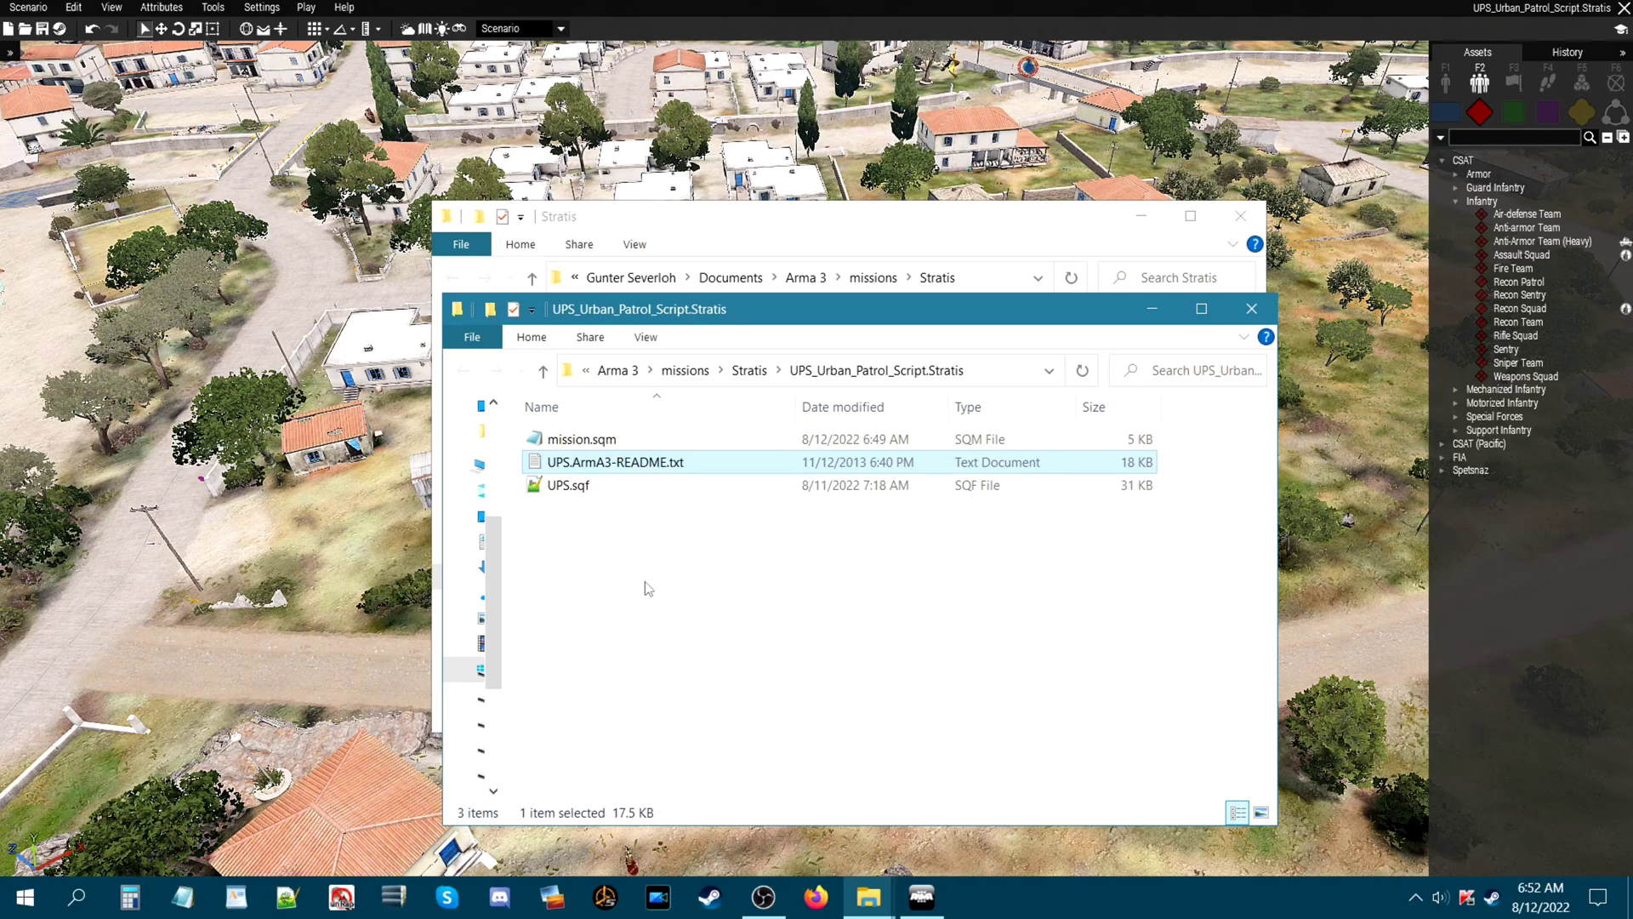
pyautogui.moveTo(739, 312); pyautogui.dragTo(754, 292)
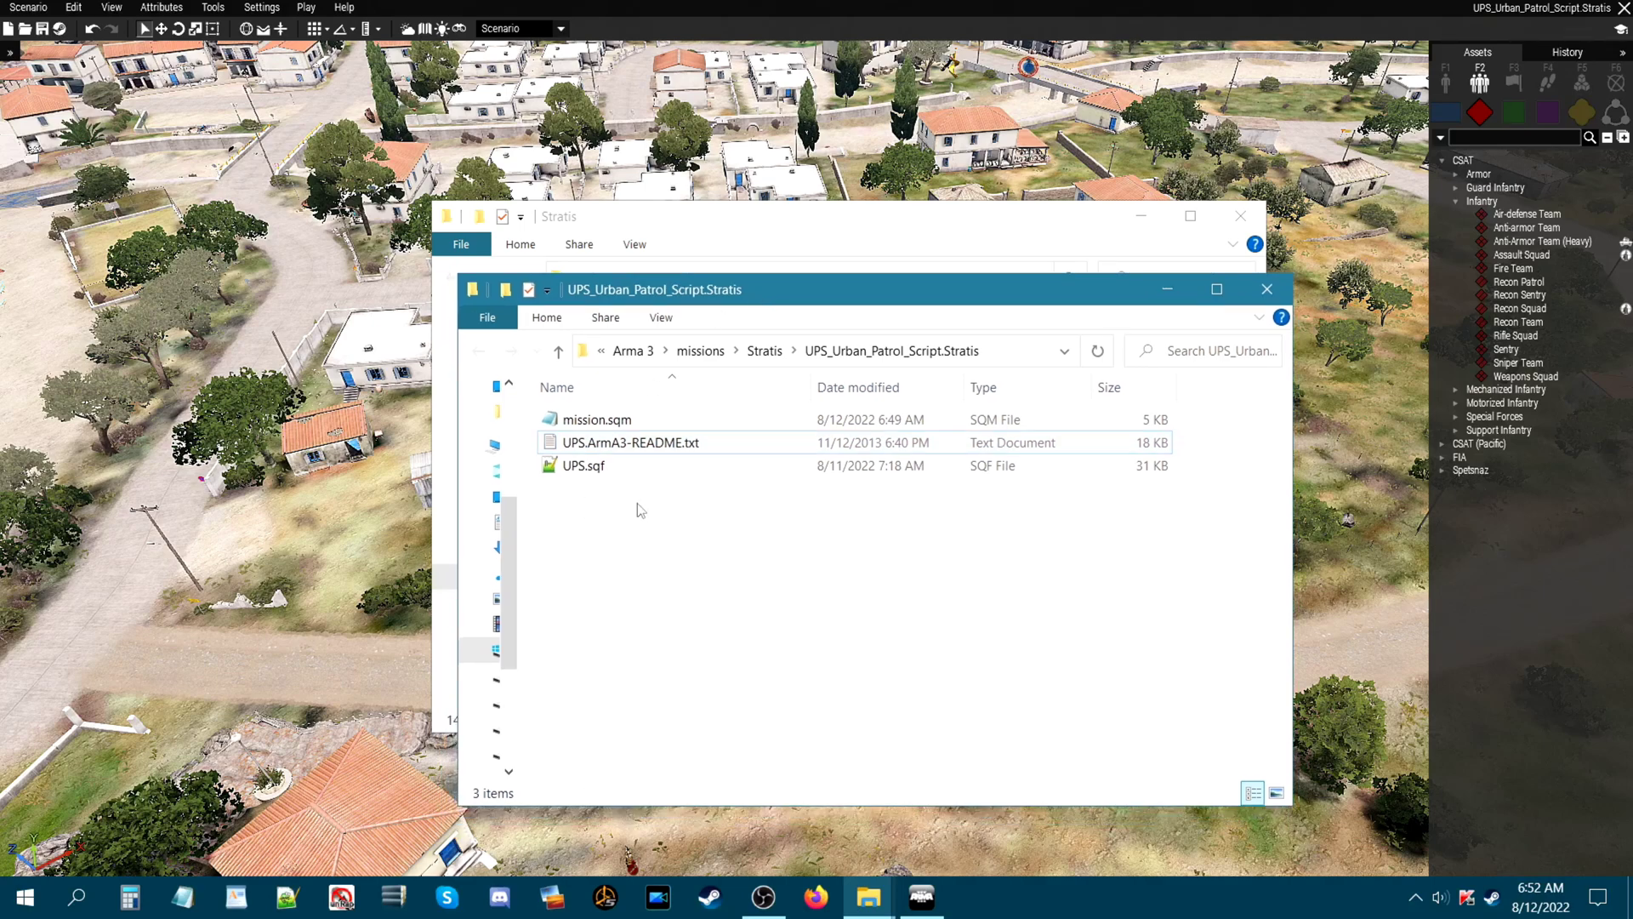
# - Open UPS.sqf in Notepad++ and review the required and optional parameters of the Urban Patrol Script
pyautogui.doubleClick(579, 473)
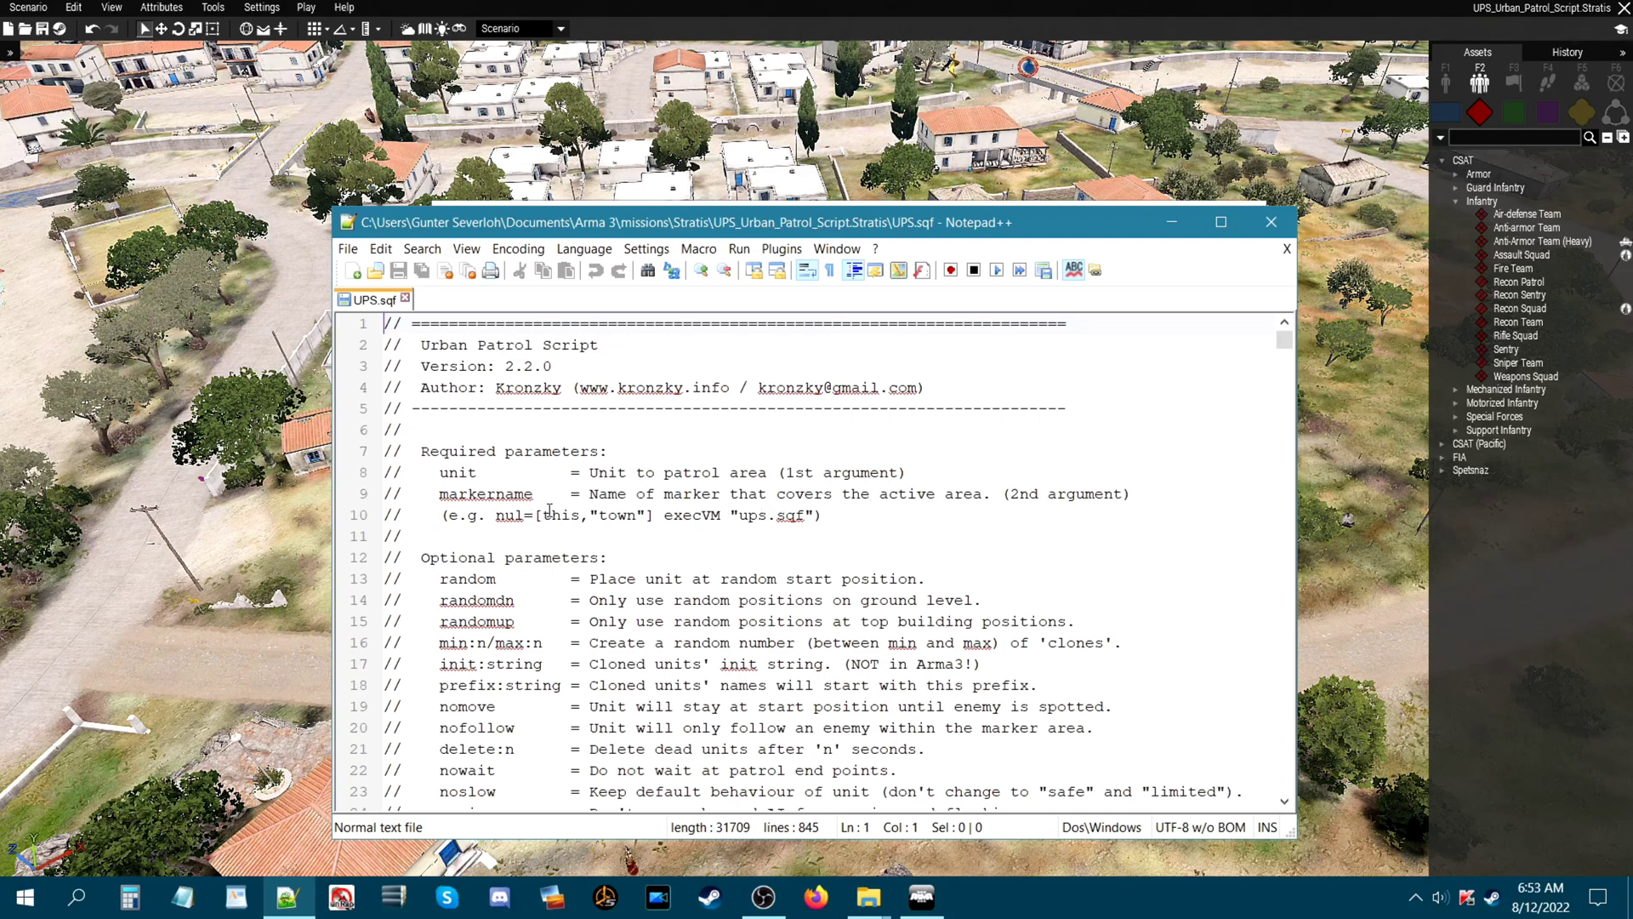
pyautogui.scroll(-1, 712, 518)
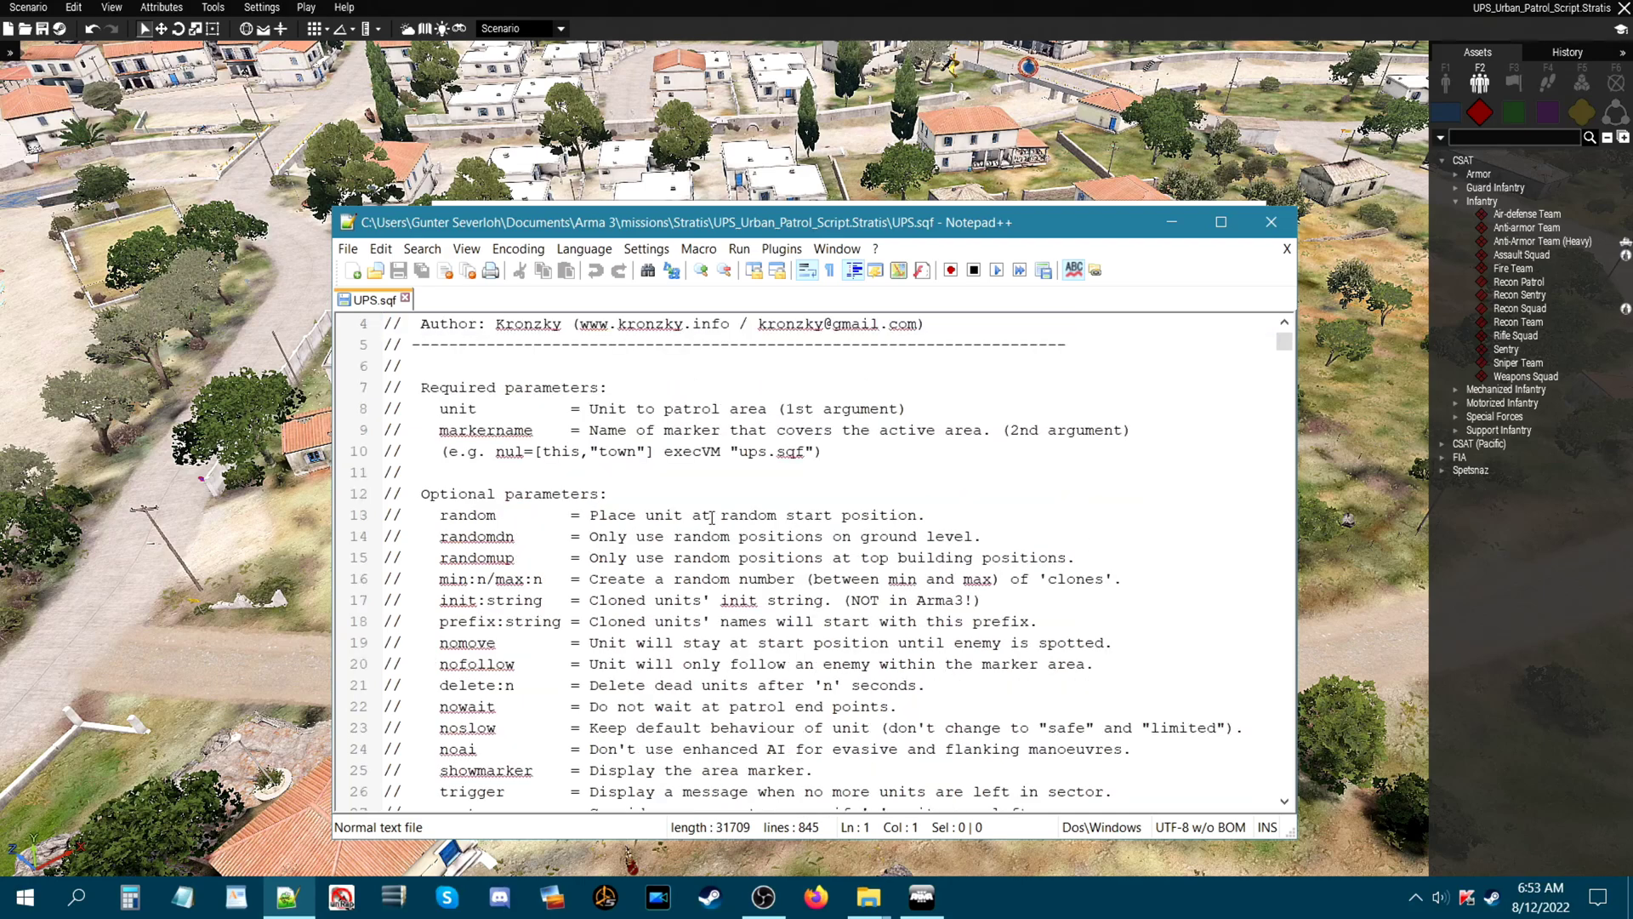
pyautogui.scroll(-1, 696, 517)
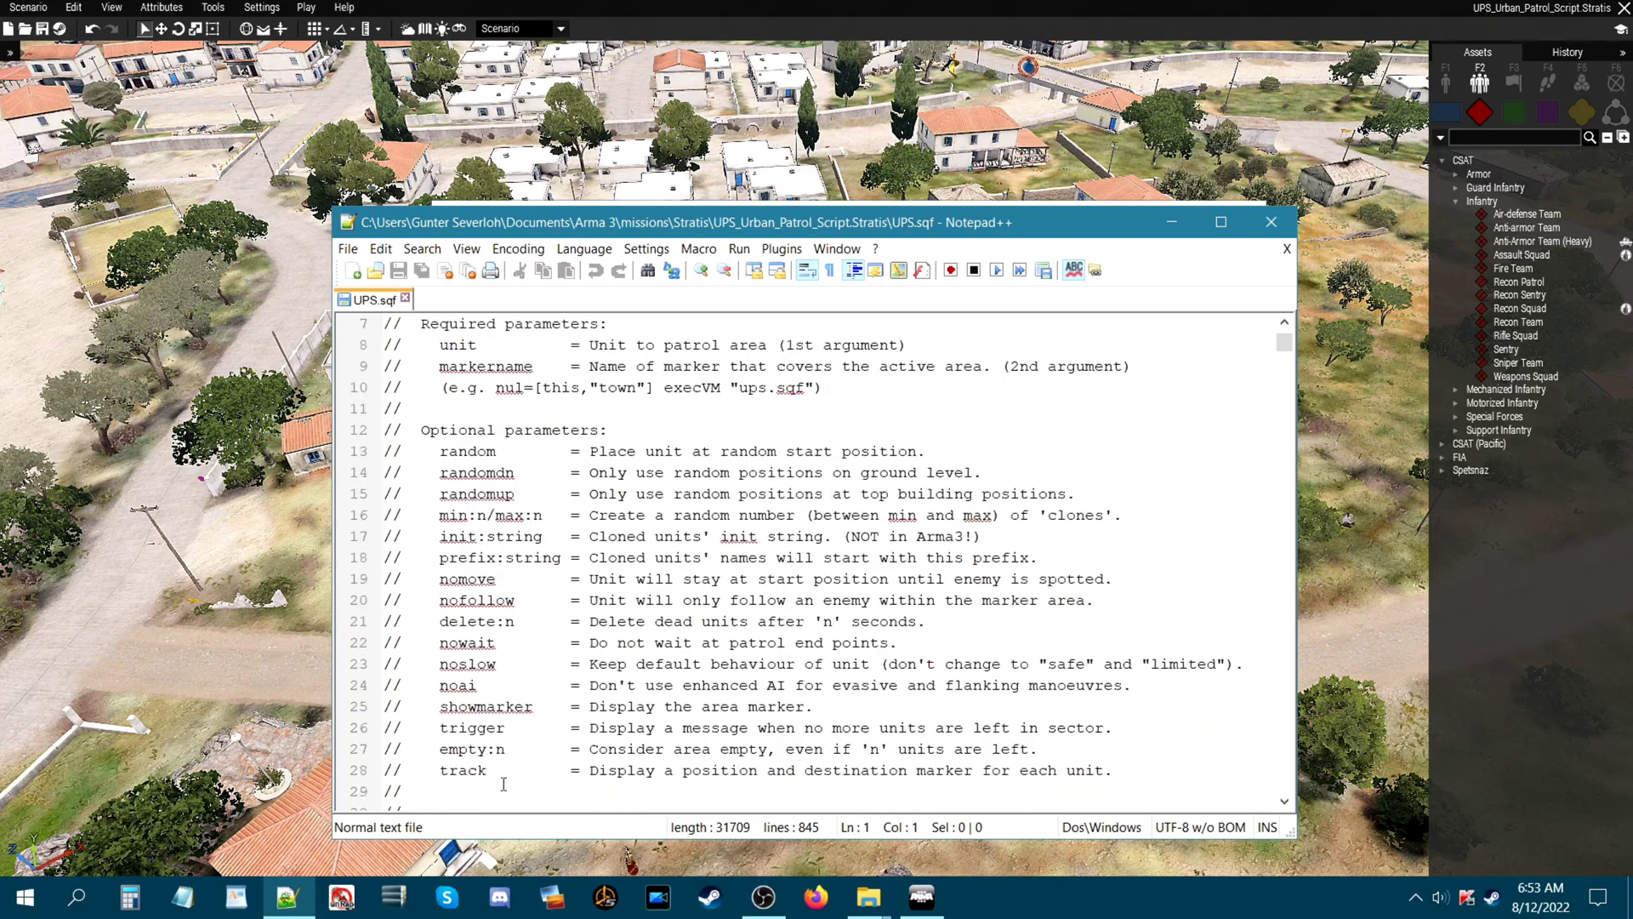
pyautogui.scroll(-2, 504, 783)
pyautogui.scroll(4, 783, 565)
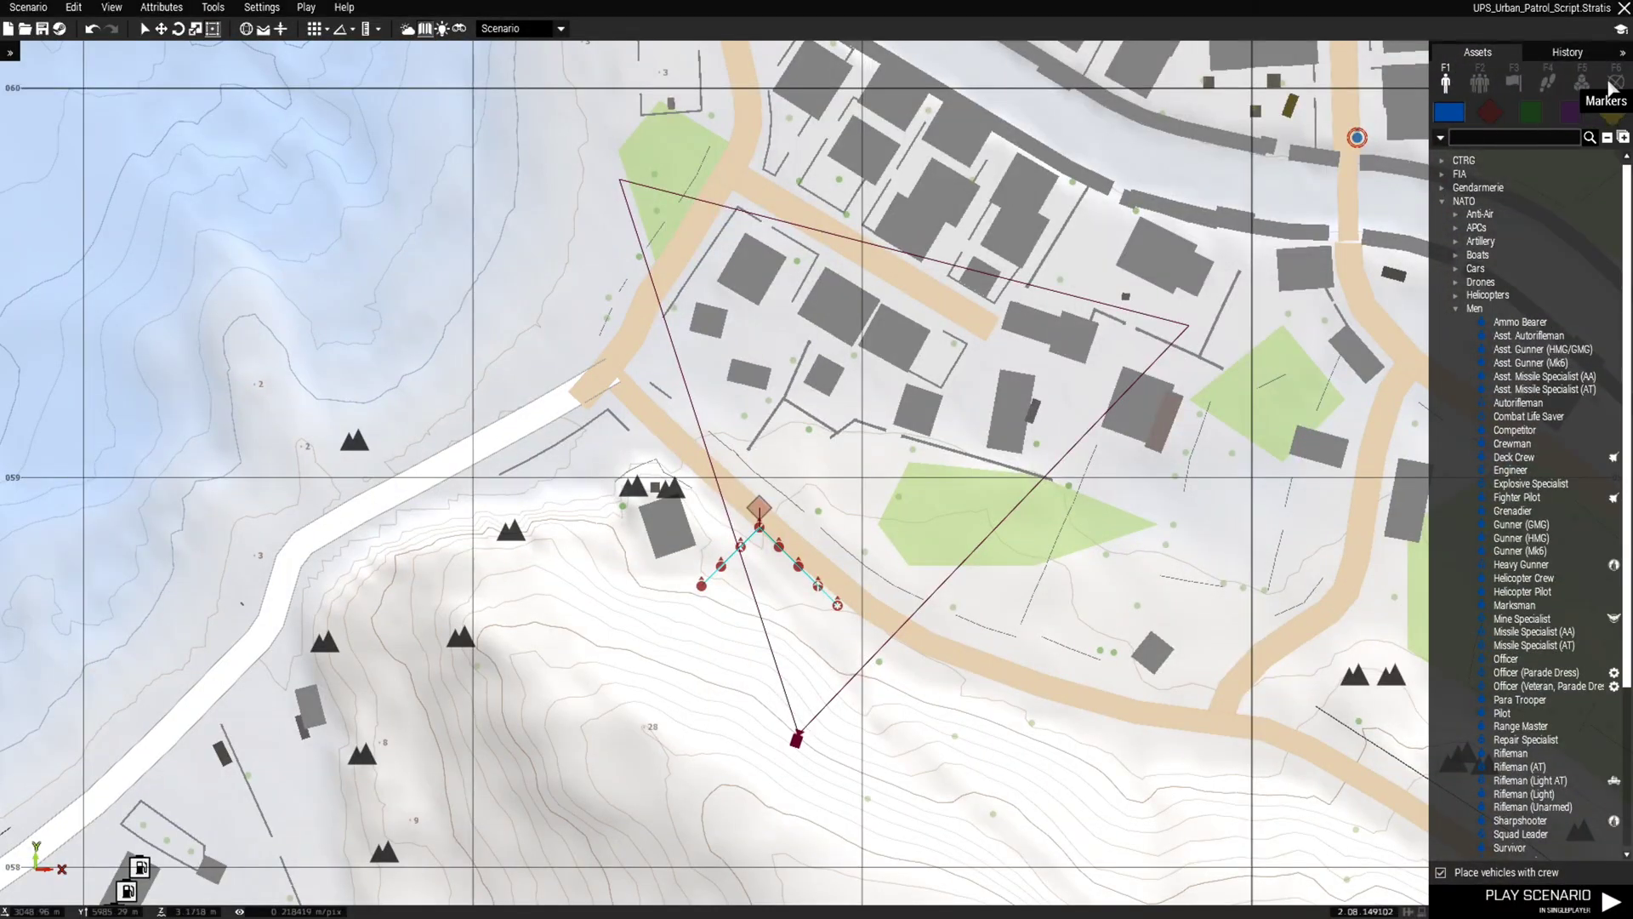
# - Back in the Arma 3 editor's map, place an Ellipse area marker over the middle of Agia Marina and view its attributes
pyautogui.click(1616, 85)
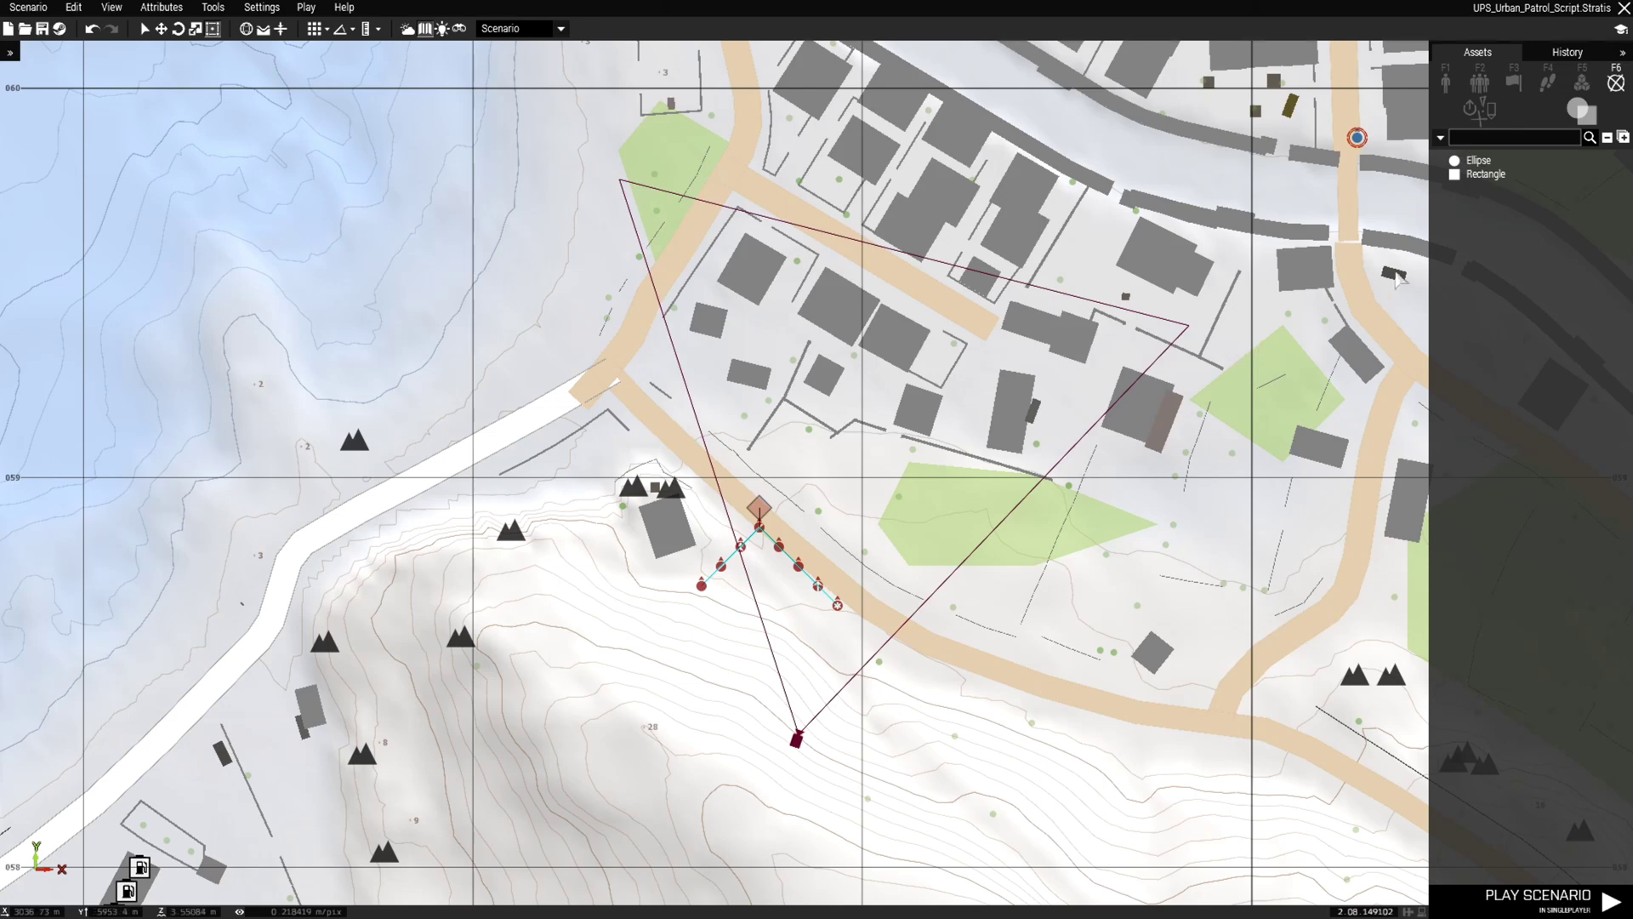
pyautogui.scroll(-3, 929, 527)
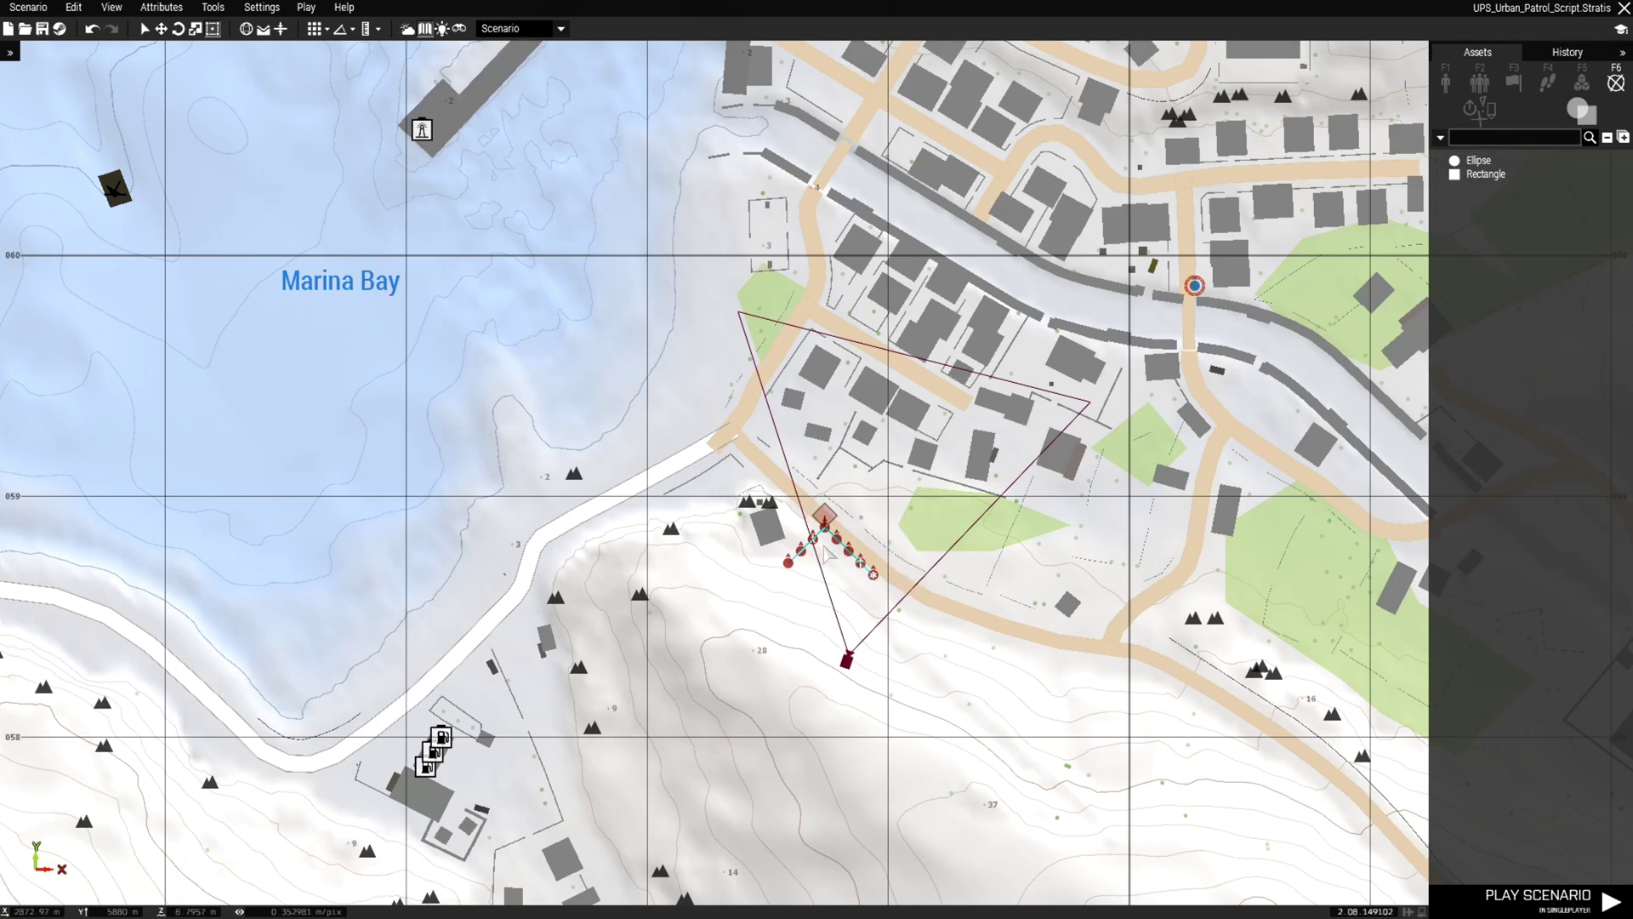
pyautogui.moveTo(1091, 402); pyautogui.dragTo(861, 661, button='right')
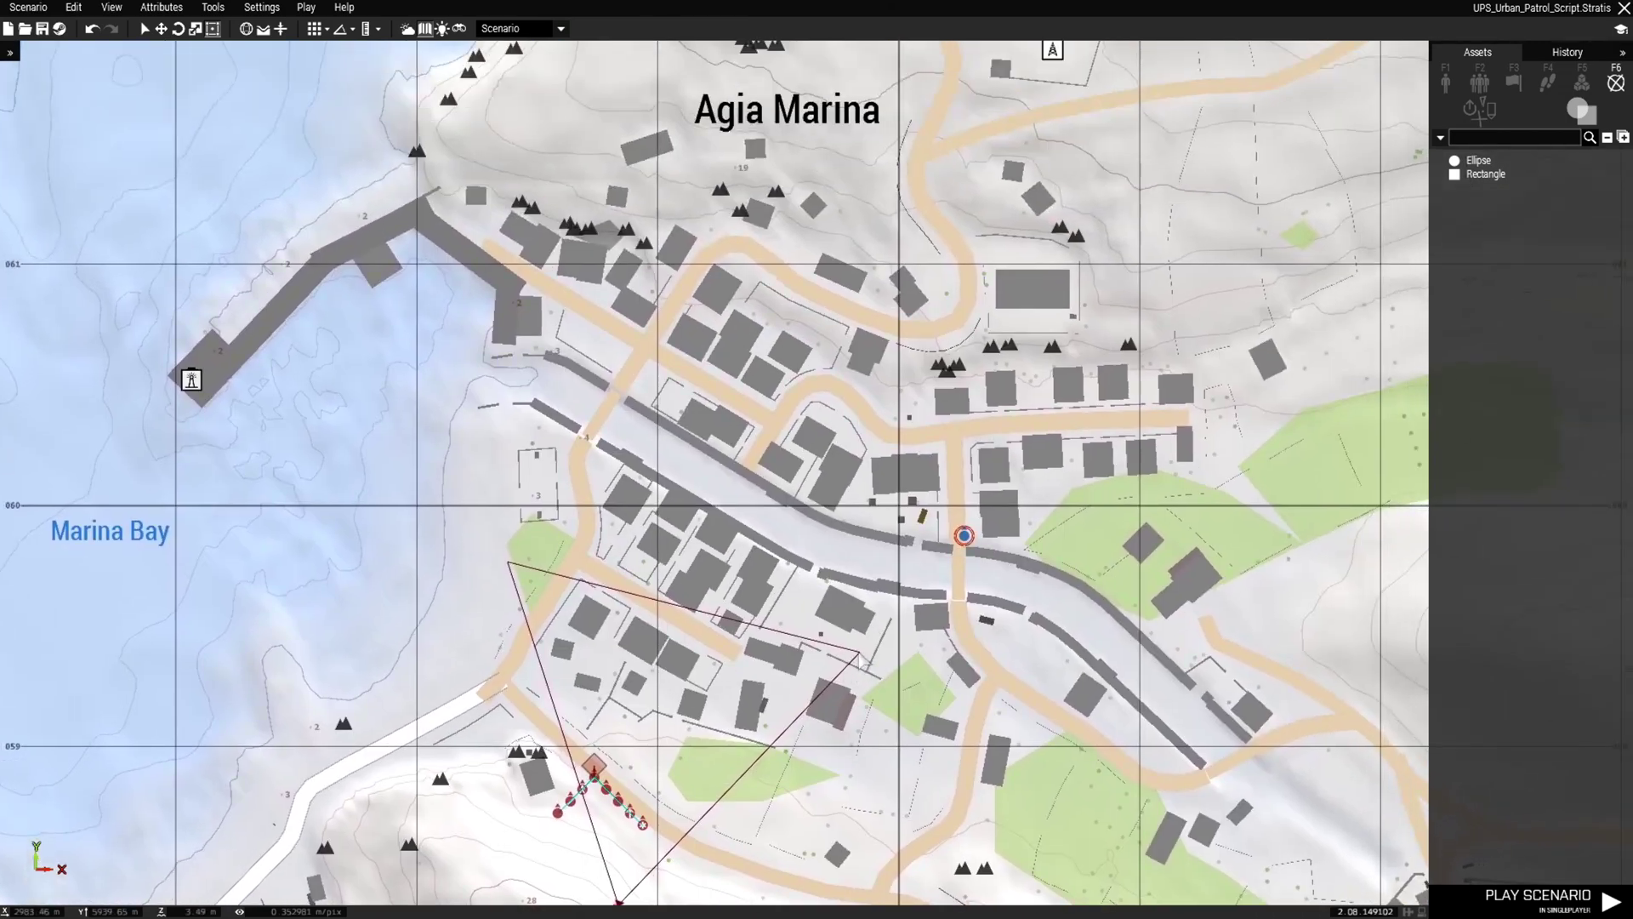
pyautogui.click(1477, 161)
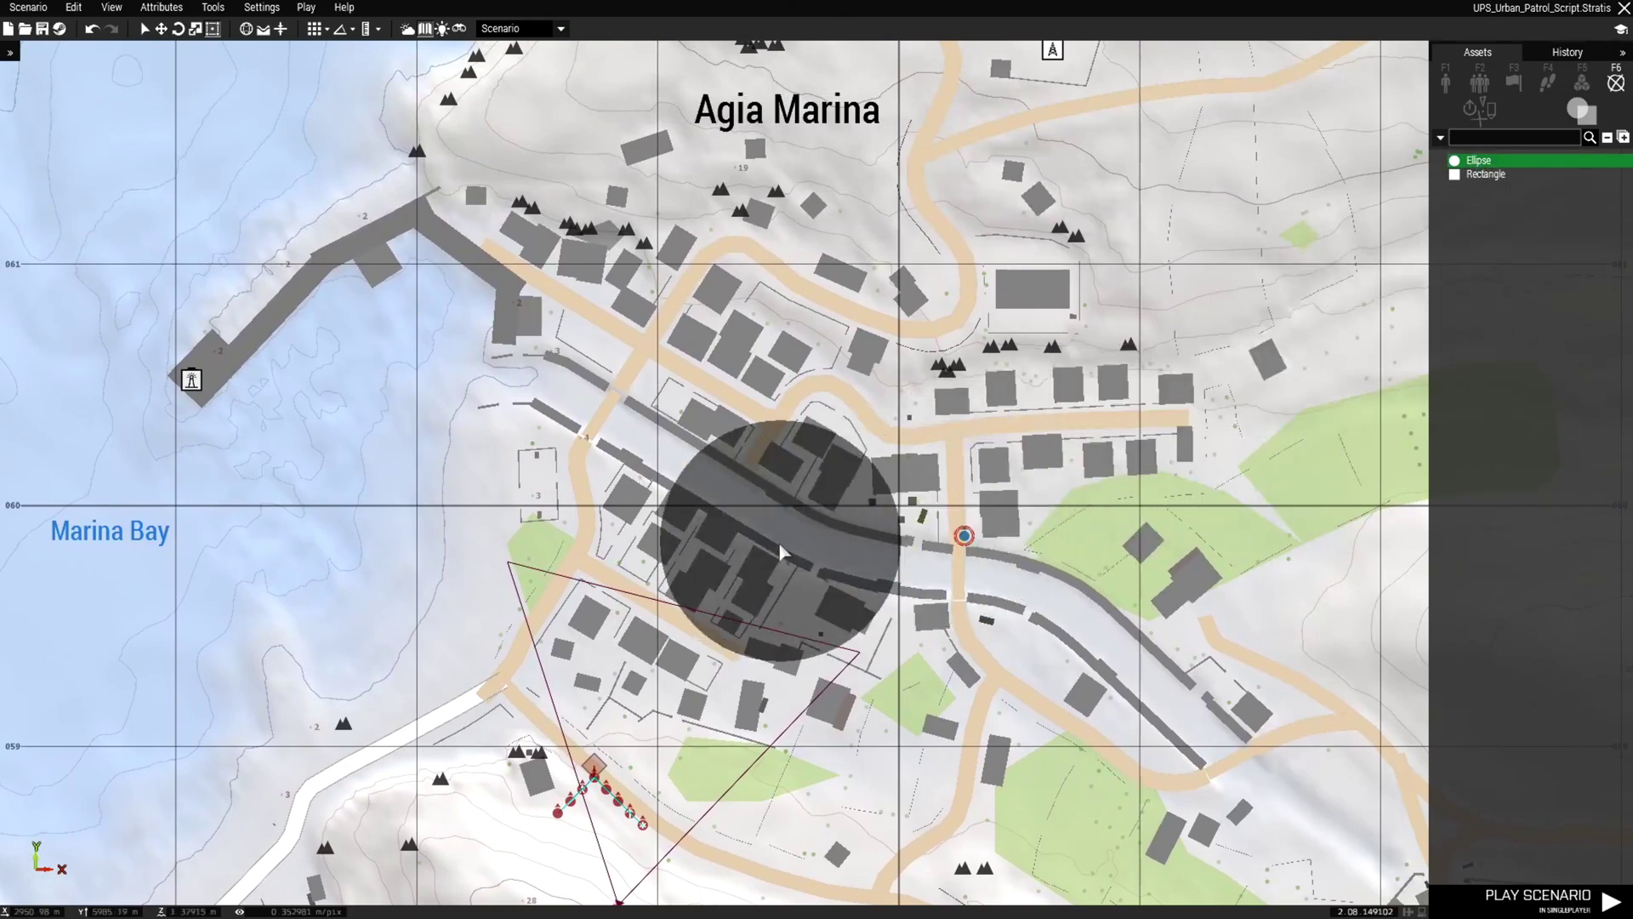
pyautogui.scroll(-3, 791, 548)
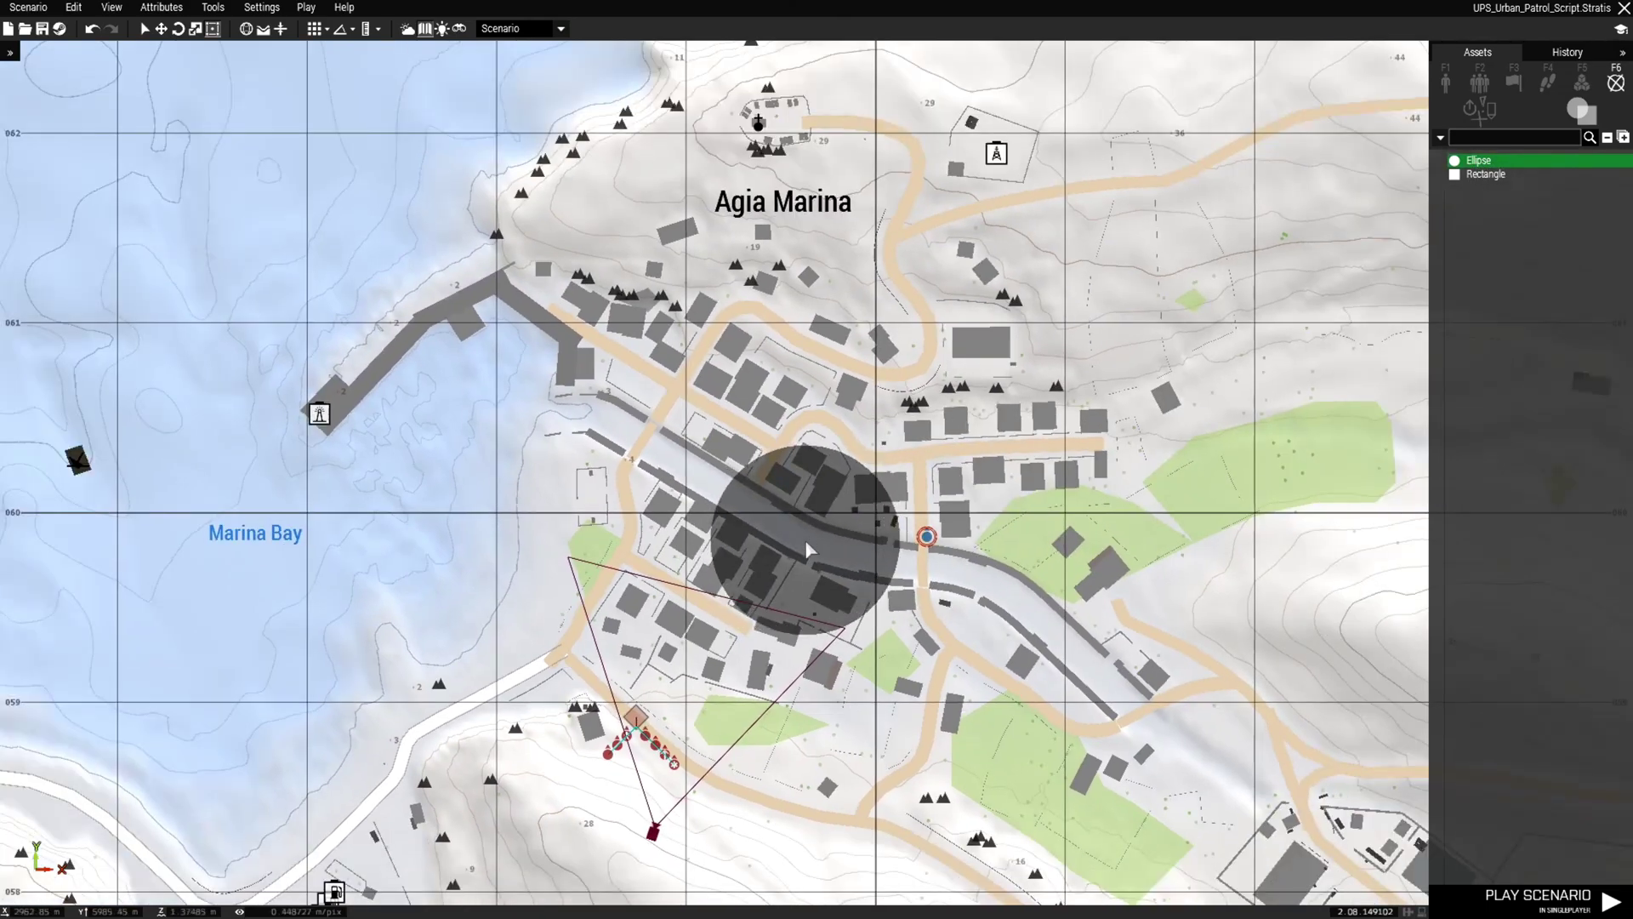
pyautogui.click(798, 546)
pyautogui.scroll(3, 798, 545)
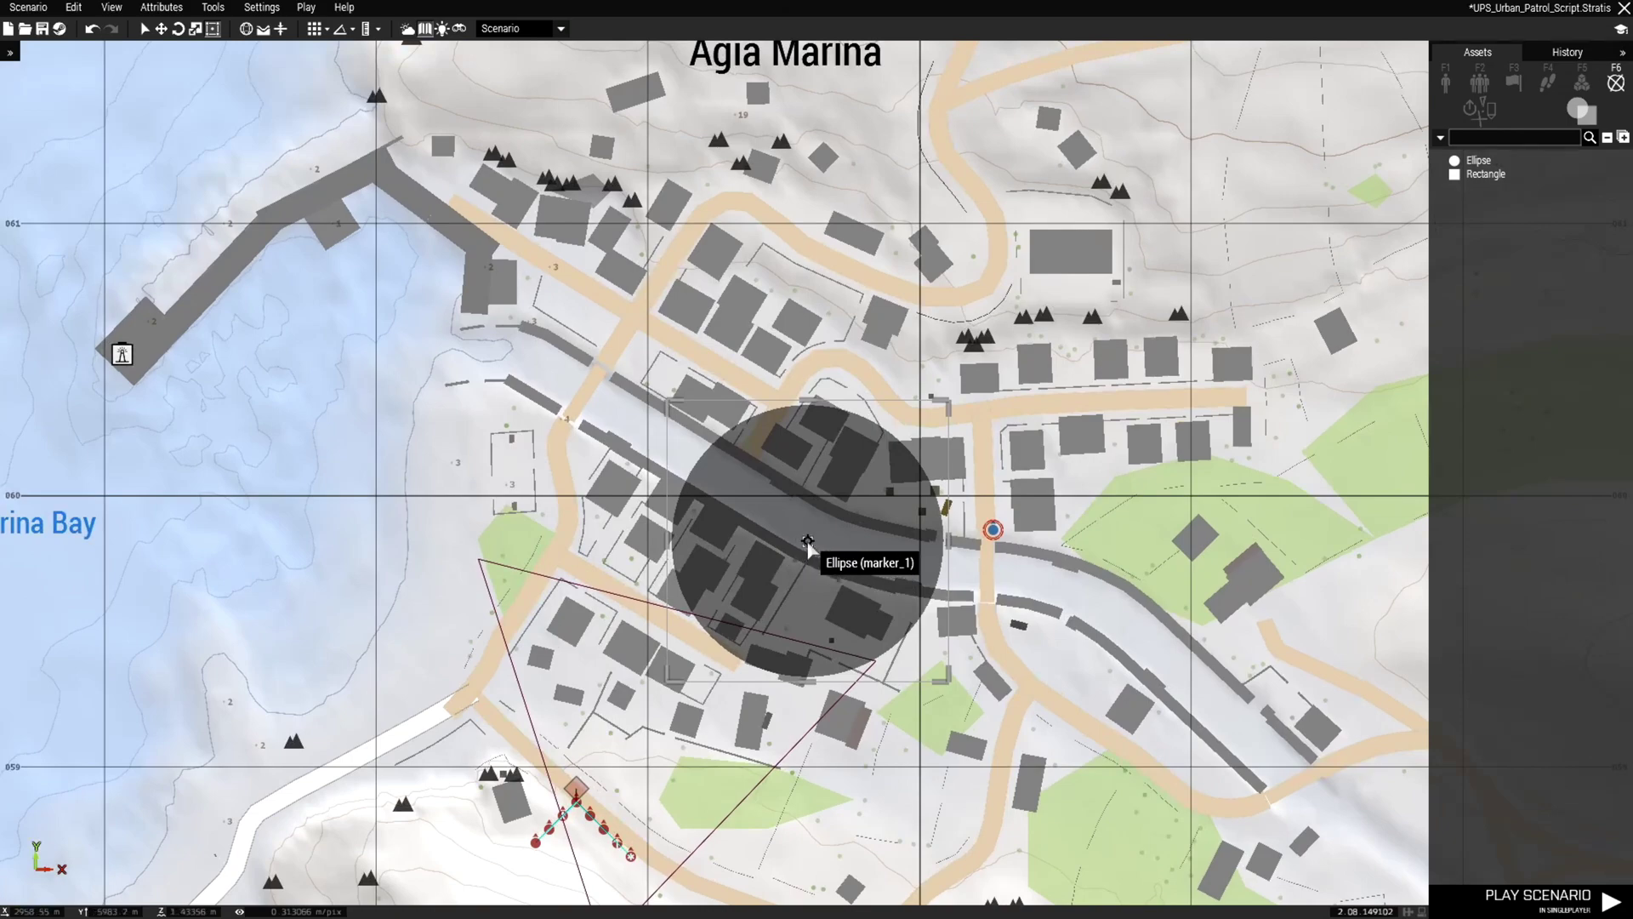
pyautogui.doubleClick(807, 544)
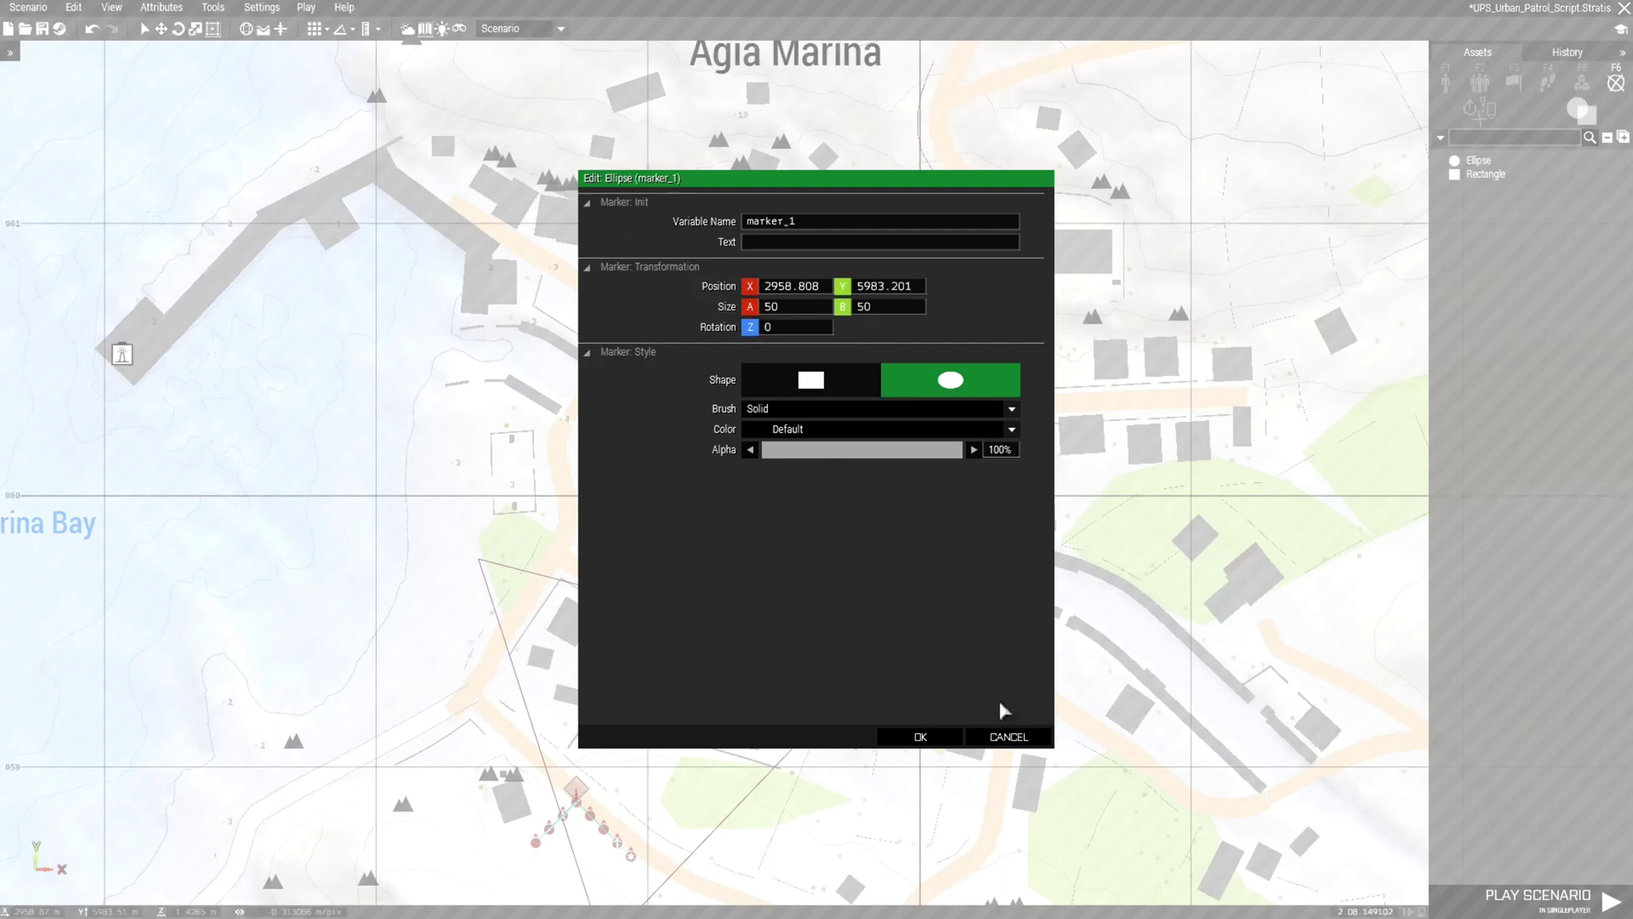
pyautogui.click(1008, 737)
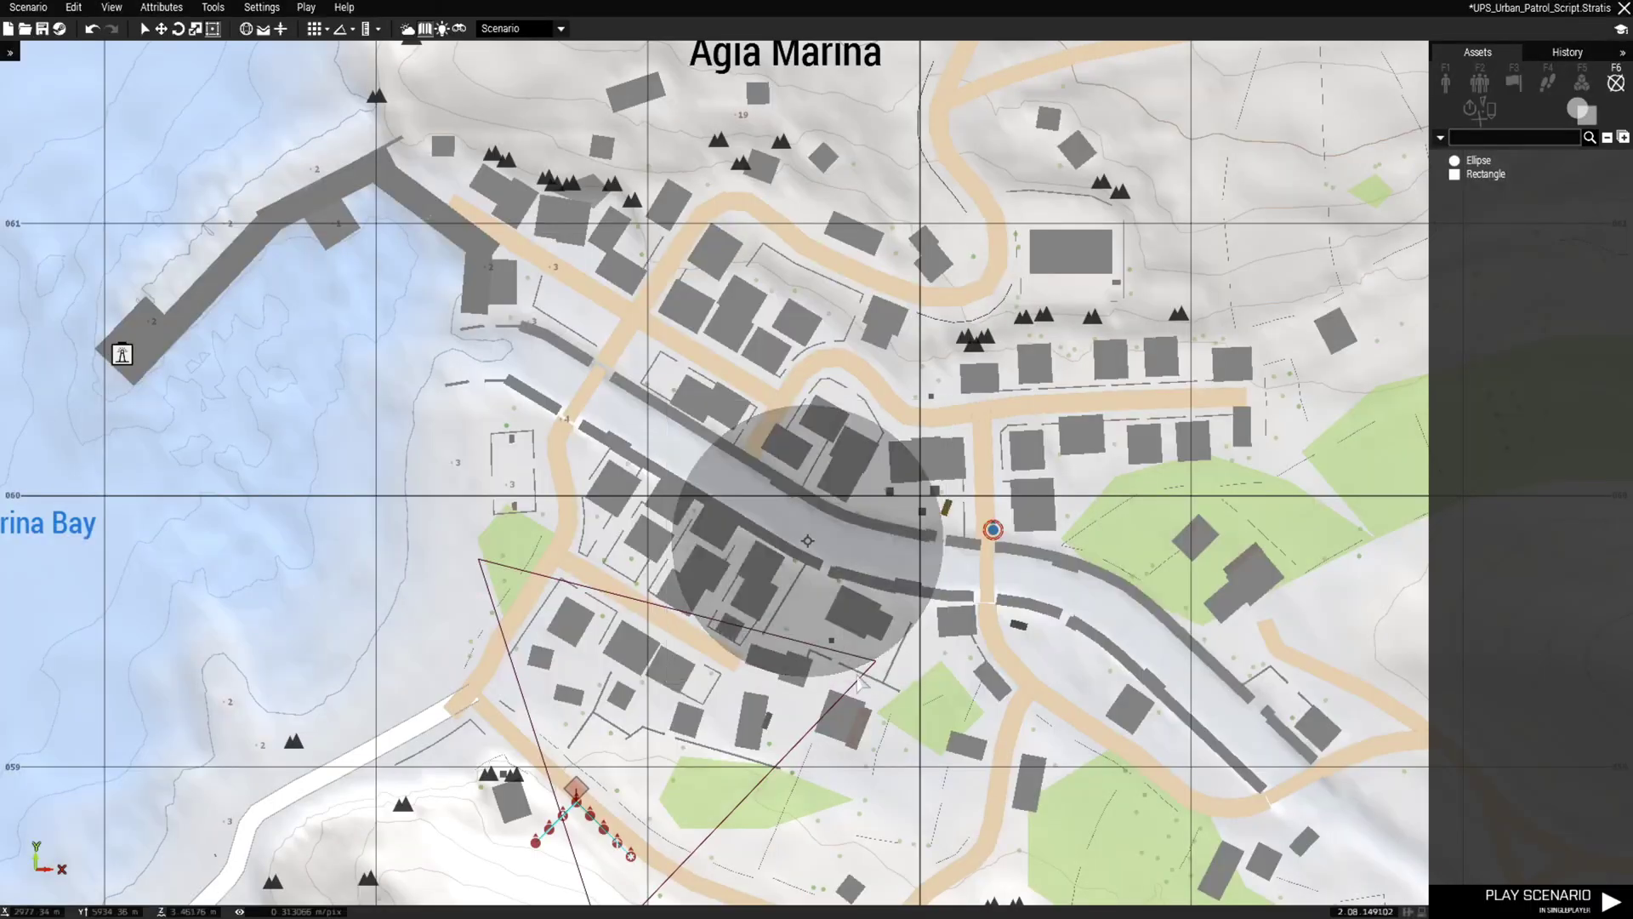
# - Scale the ellipse marker to about 103 by 112 so it covers most of Agia Marina
pyautogui.click(212, 29)
pyautogui.click(808, 543)
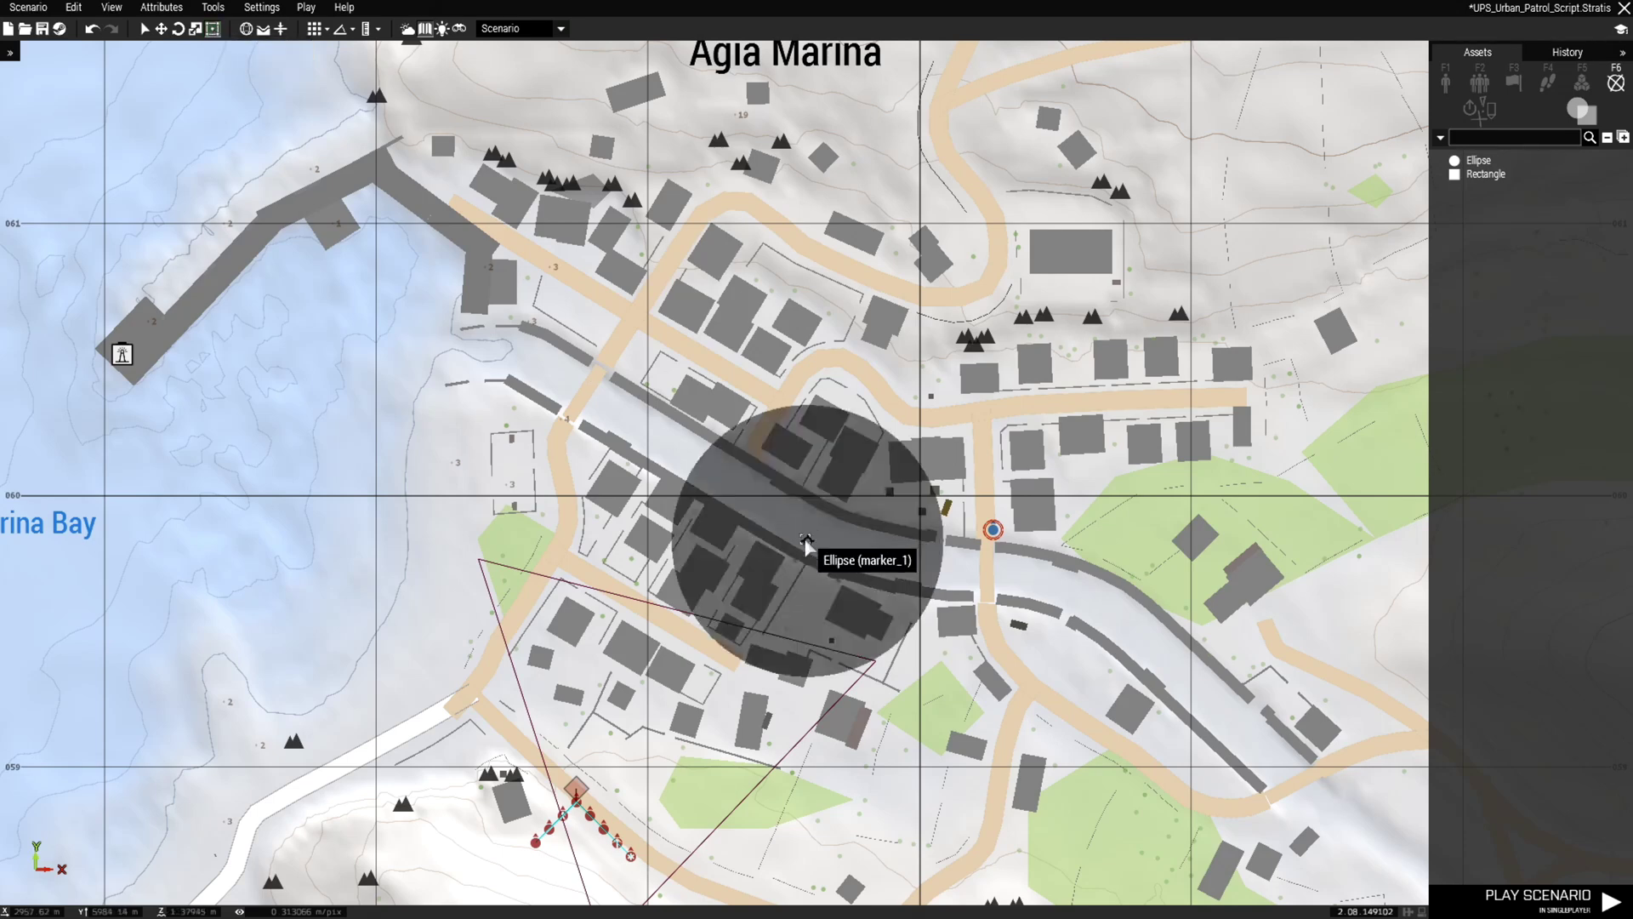
pyautogui.moveTo(668, 400)
pyautogui.mouseDown()
pyautogui.moveTo(600, 307)
pyautogui.moveTo(501, 233)
pyautogui.mouseUp()
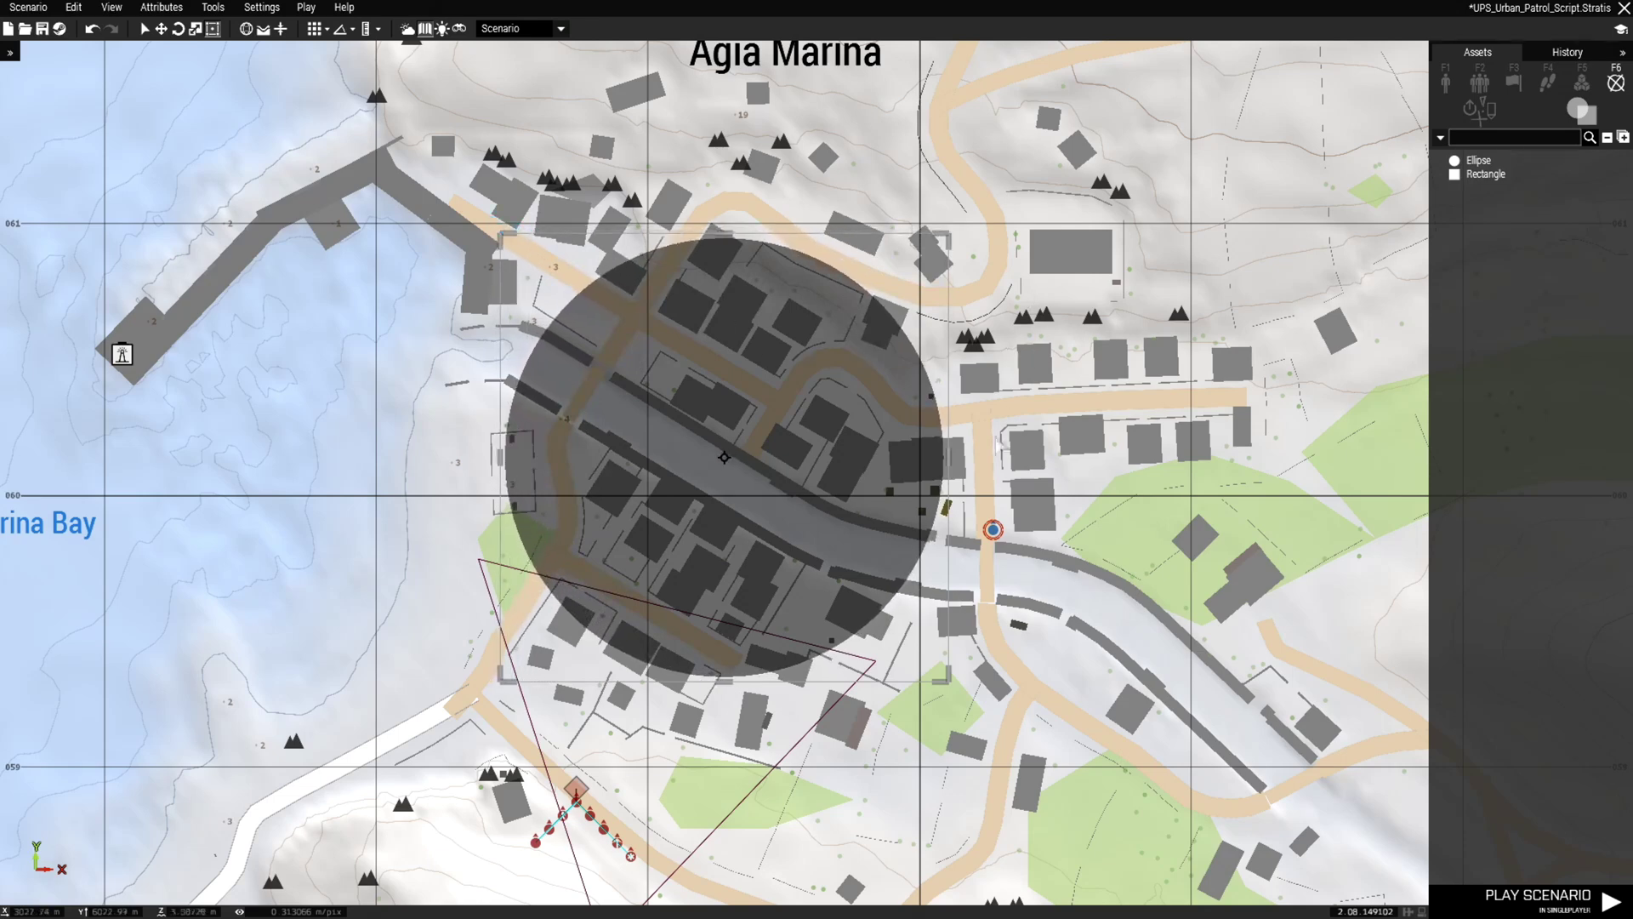
pyautogui.moveTo(946, 457); pyautogui.dragTo(1067, 459)
pyautogui.moveTo(788, 679)
pyautogui.mouseDown()
pyautogui.moveTo(793, 863)
pyautogui.moveTo(797, 851)
pyautogui.mouseUp()
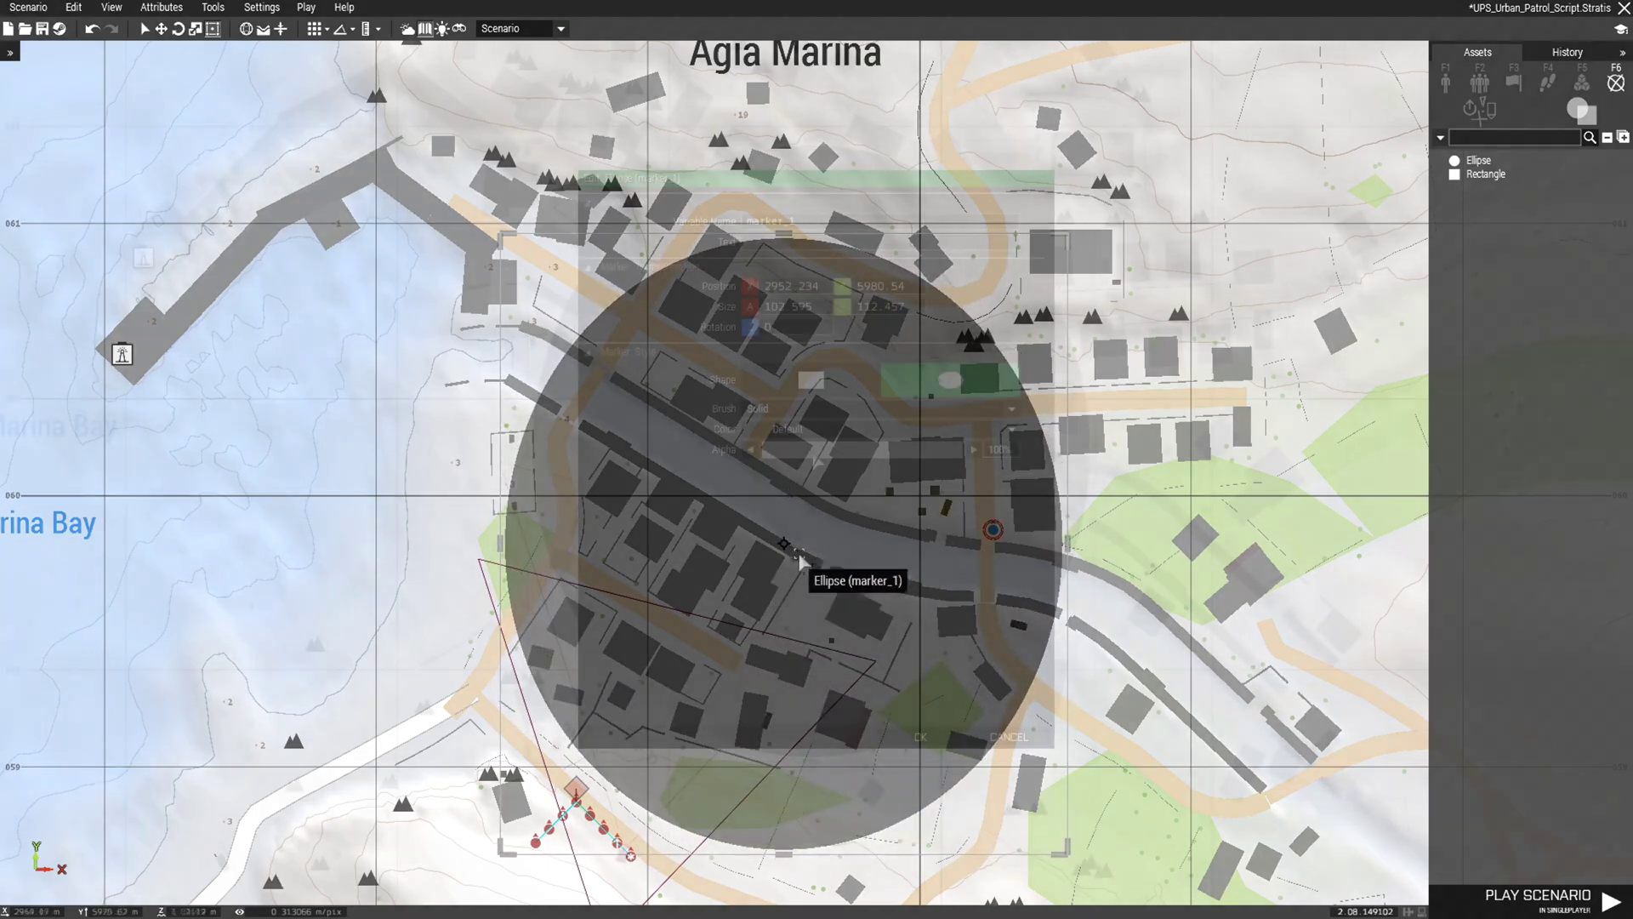
# - Change the ellipse marker's variable name to mark
pyautogui.doubleClick(802, 548)
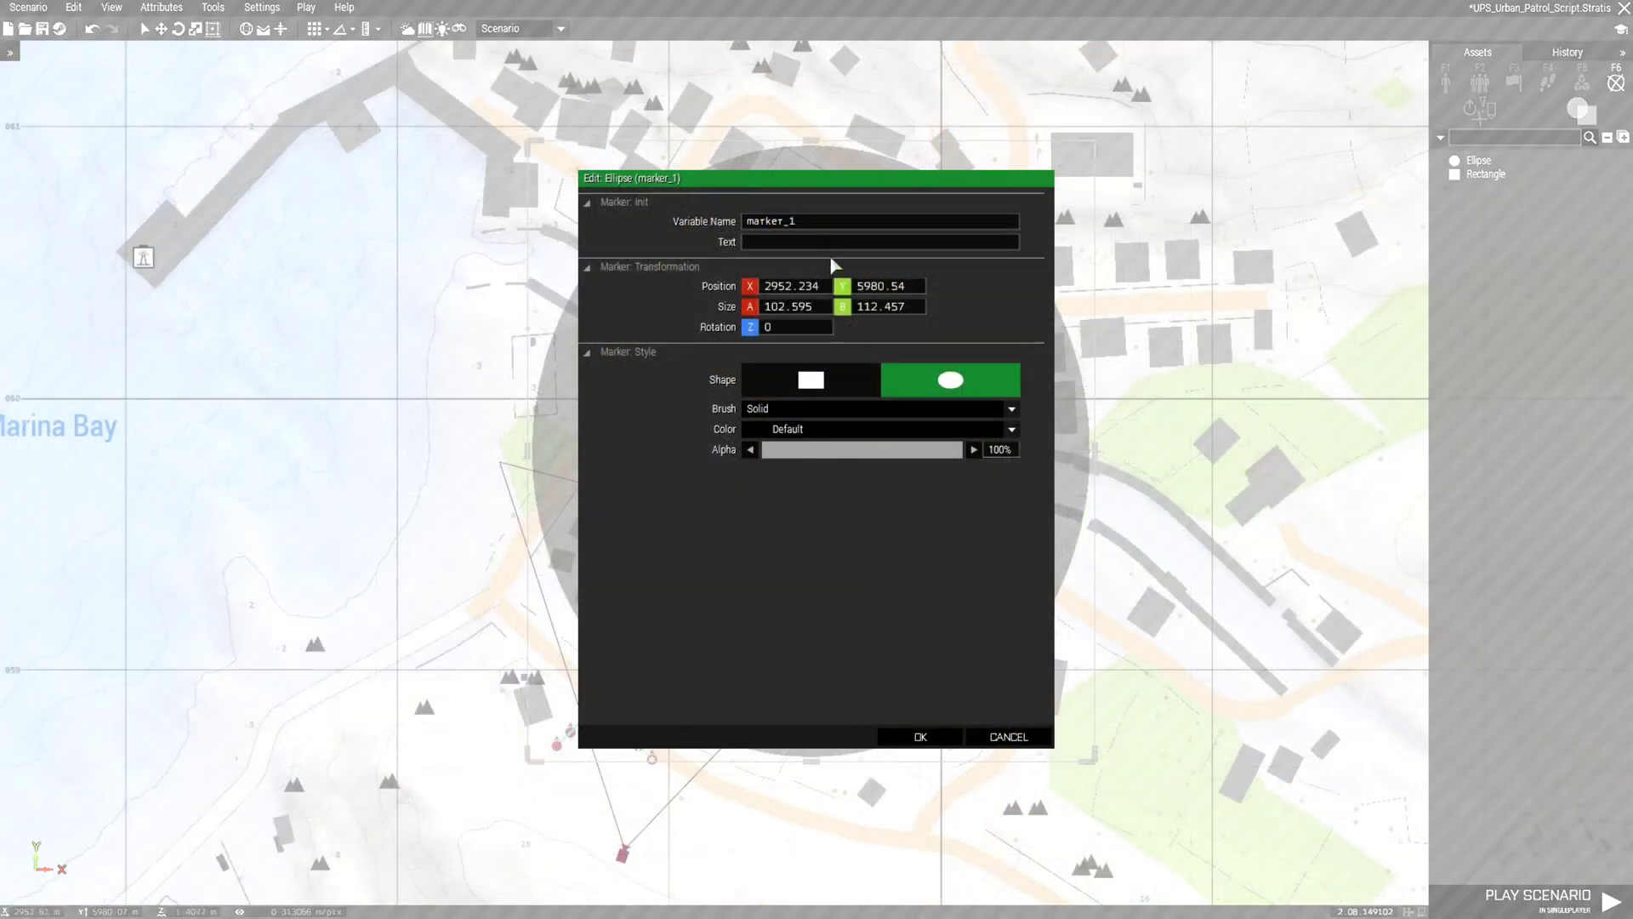
pyautogui.press('BackSpace')
pyautogui.press('BackSpace')
pyautogui.press('BackSpace')
pyautogui.press('BackSpace')
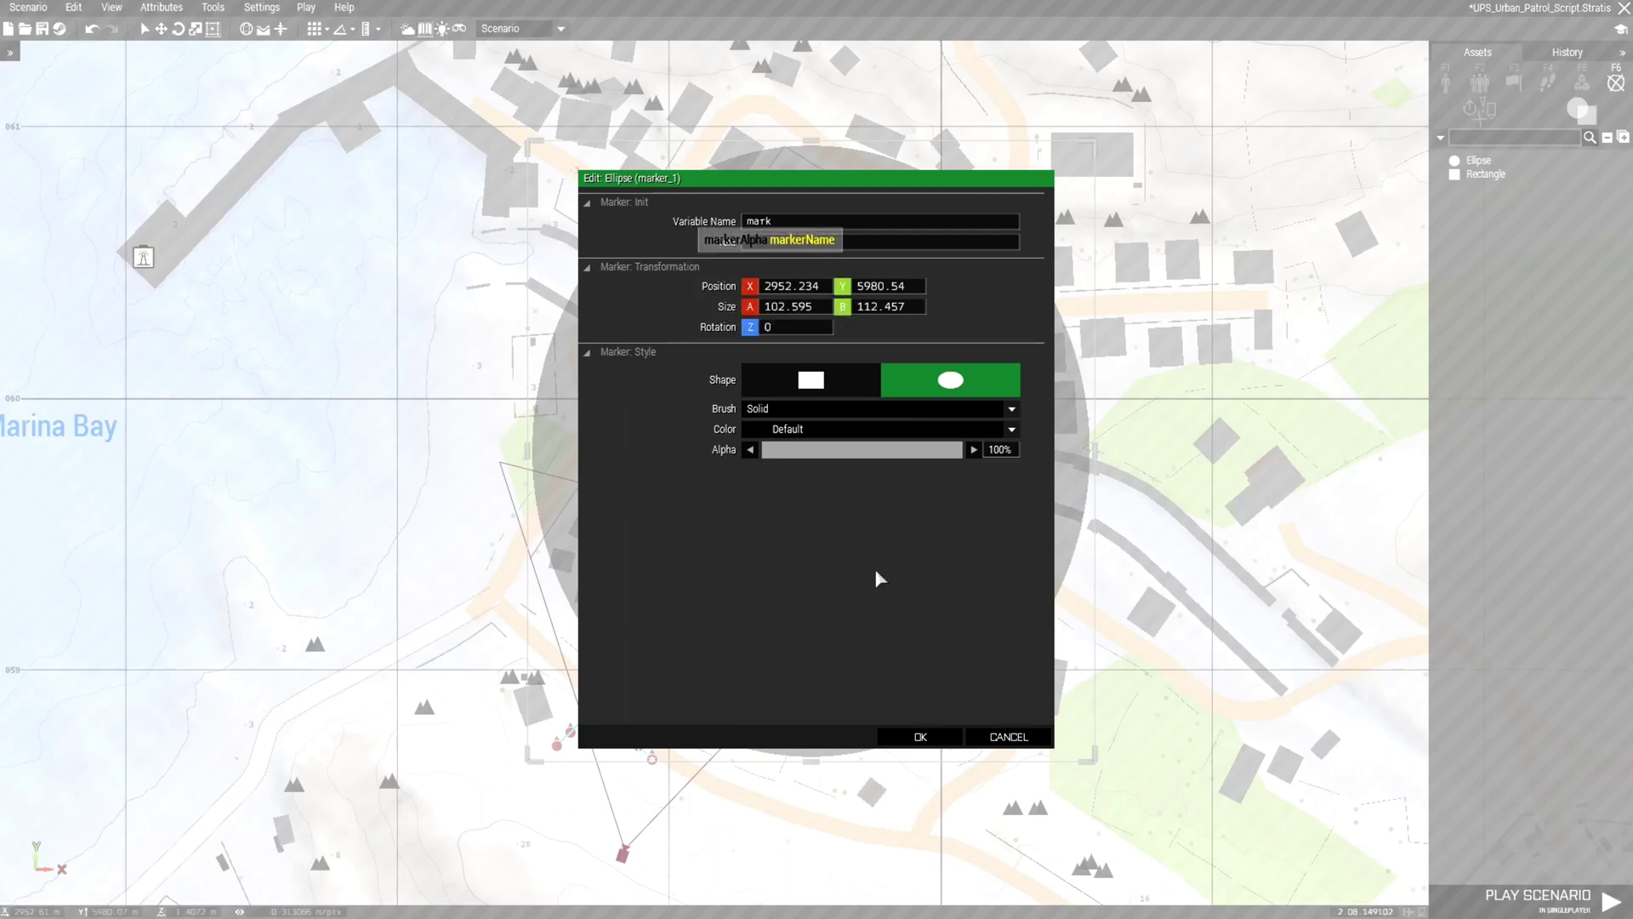
pyautogui.click(921, 737)
# - Set the CSAT squad leader's Init code to nul=[this,"mark"] execVM "ups.sqf"
pyautogui.scroll(5, 608, 736)
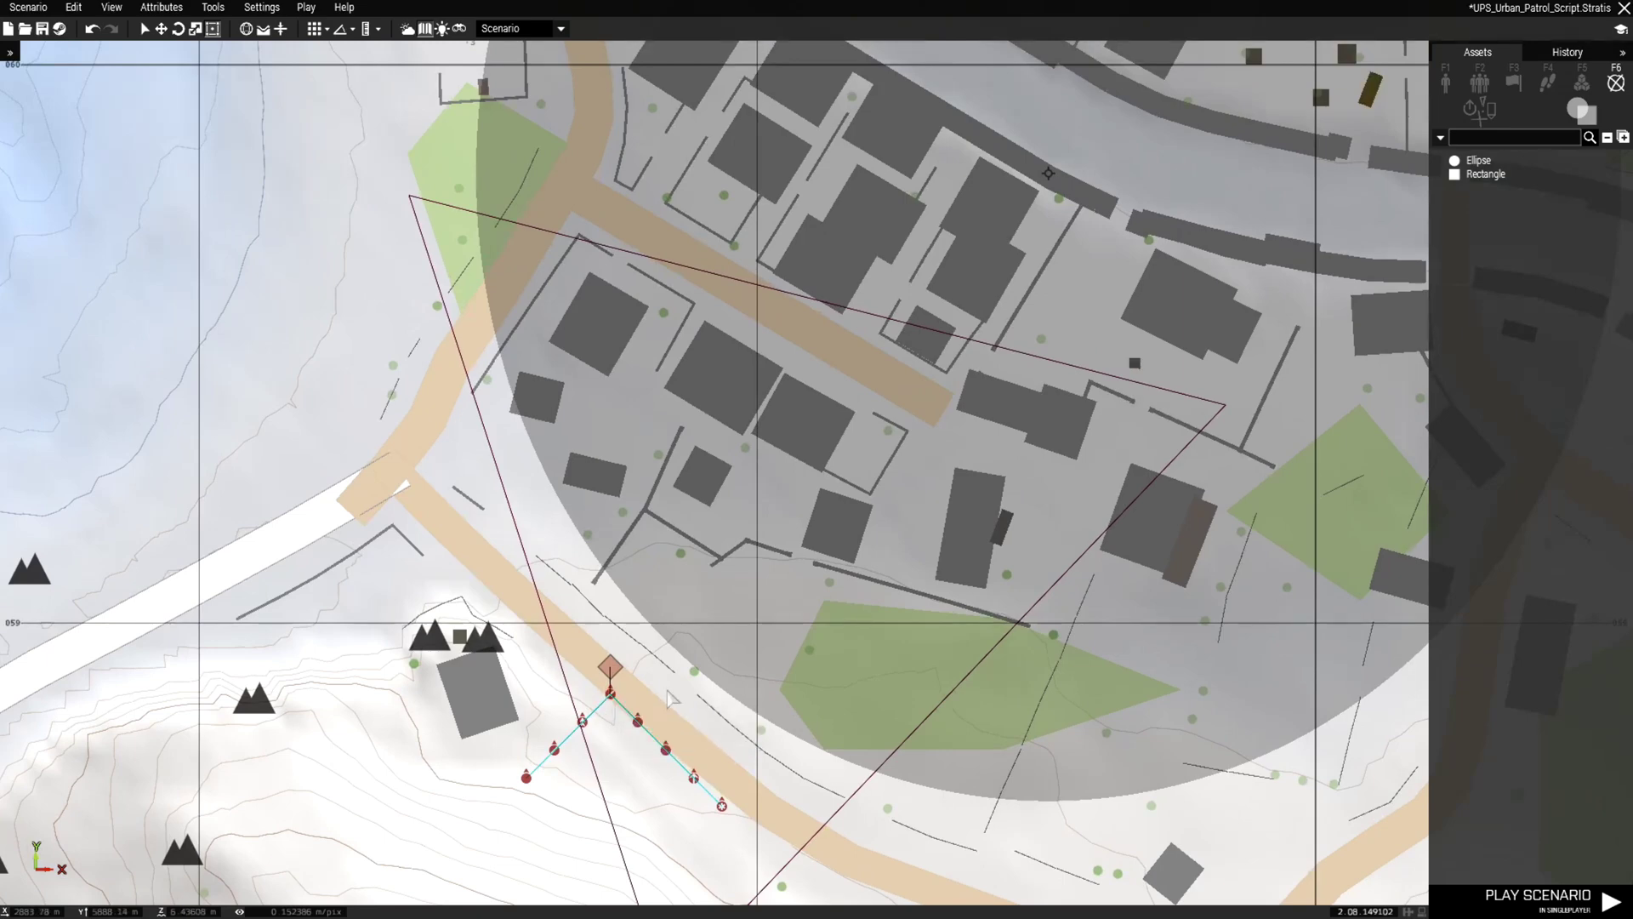
pyautogui.doubleClick(609, 693)
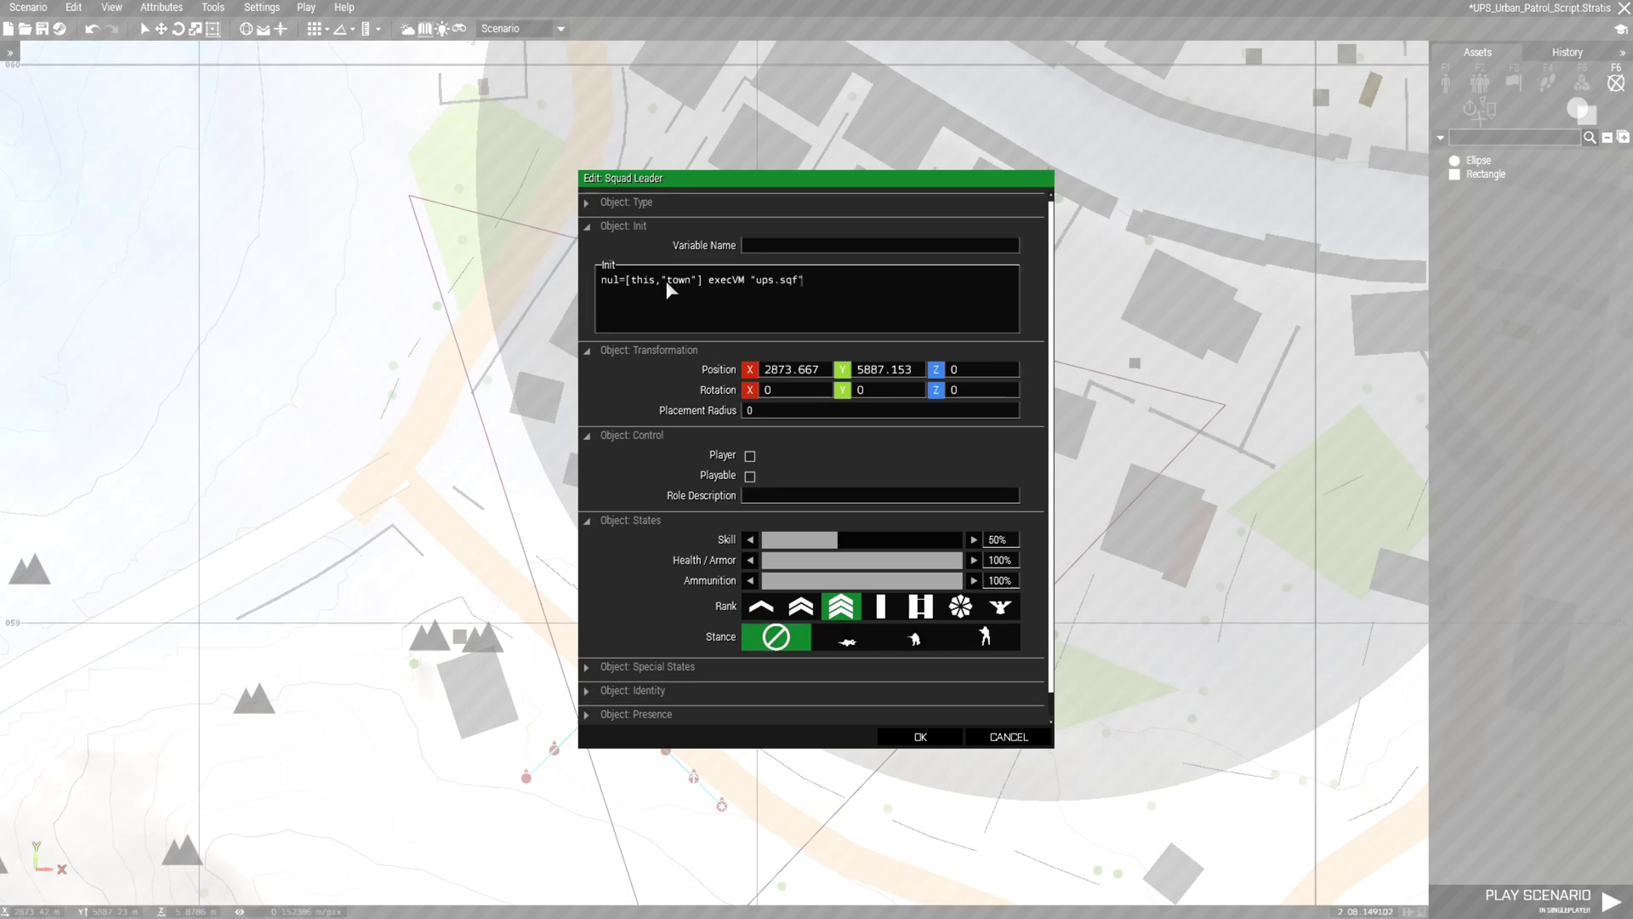
pyautogui.moveTo(665, 279); pyautogui.dragTo(677, 283)
pyautogui.press('BackSpace')
pyautogui.write('mark')
pyautogui.click(922, 738)
# - Examine the rifle squad's starting position relative to the ellipse marker area over Agia Marina
pyautogui.scroll(-3, 703, 712)
pyautogui.moveTo(702, 712); pyautogui.dragTo(808, 599, button='right')
pyautogui.moveTo(985, 664); pyautogui.dragTo(728, 704, button='right')
pyautogui.scroll(-2, 962, 701)
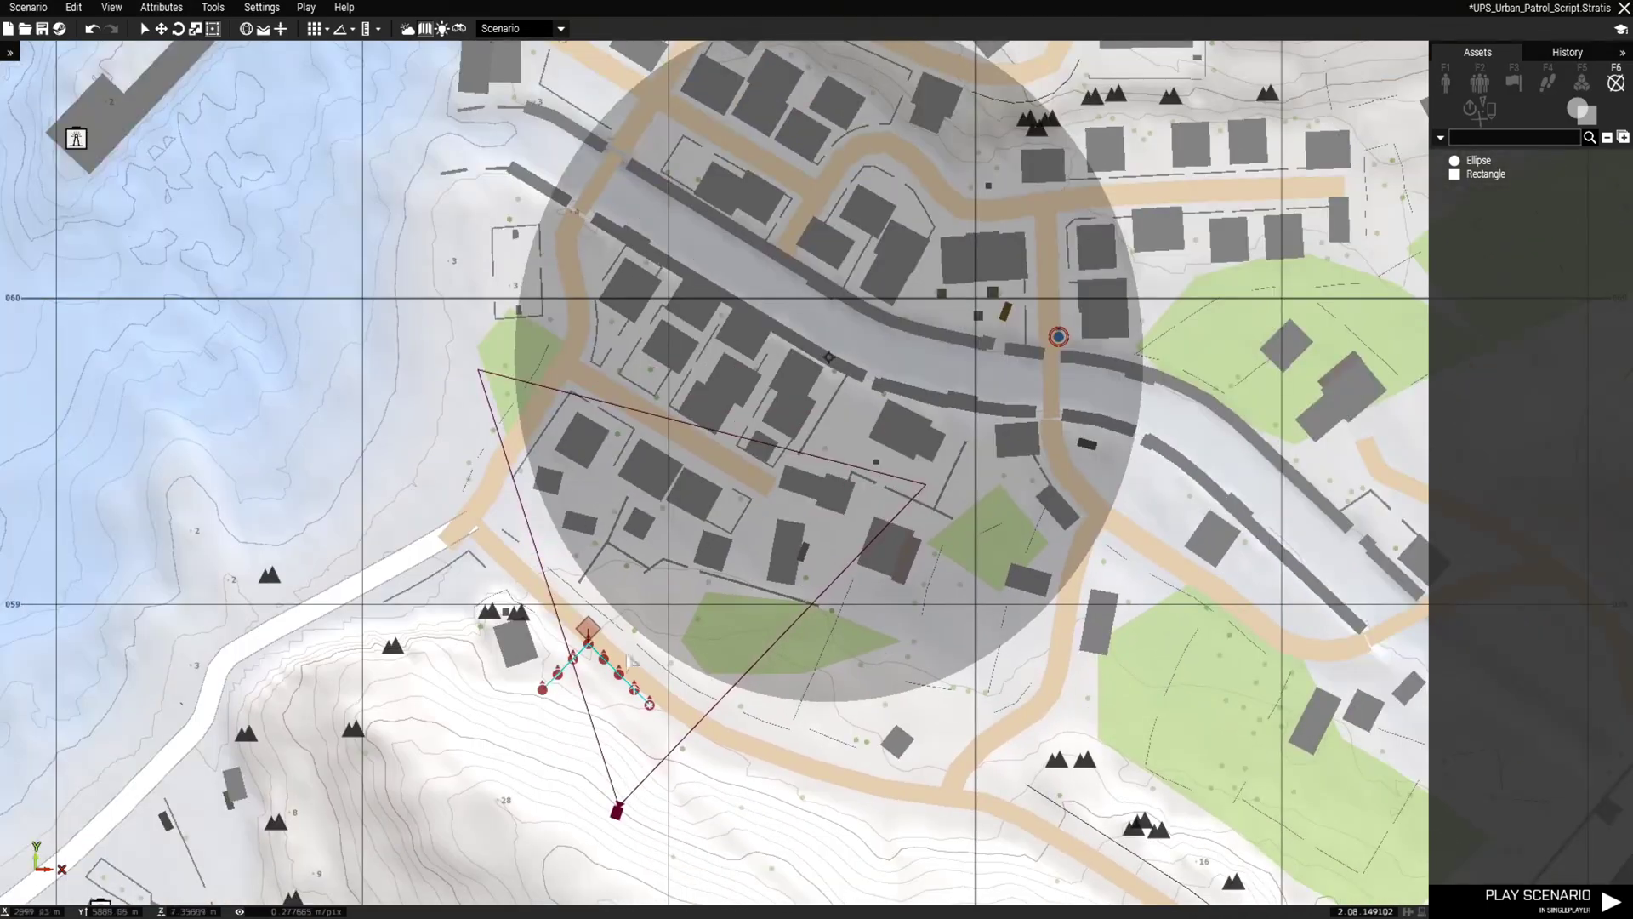
pyautogui.scroll(5, 644, 638)
pyautogui.scroll(-3, 664, 735)
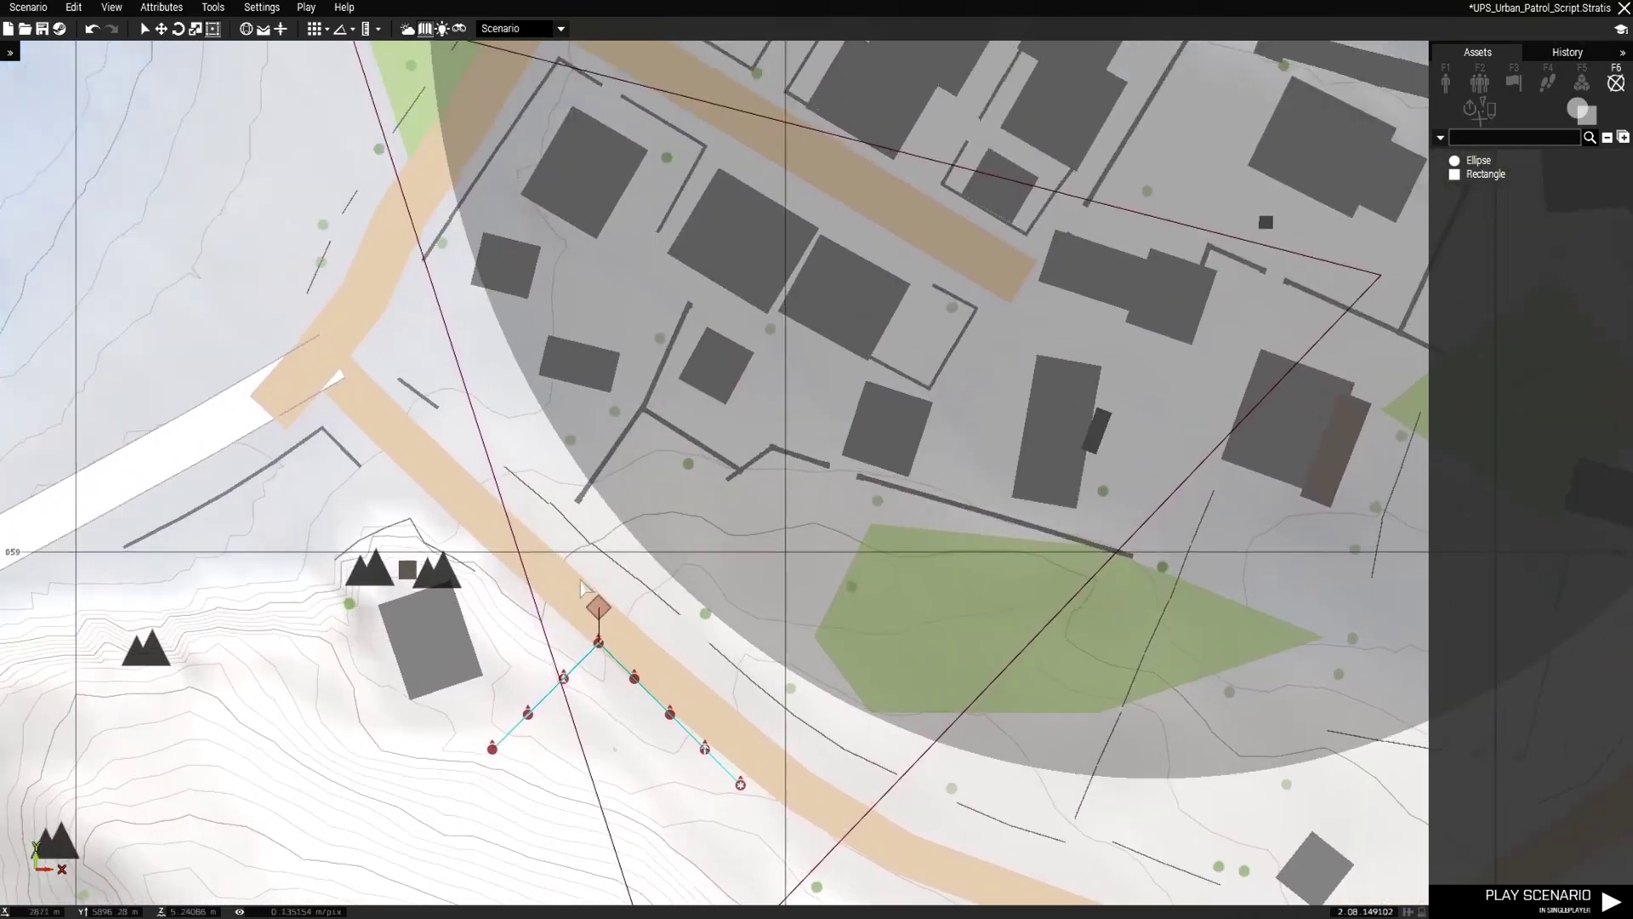
pyautogui.scroll(-3, 619, 511)
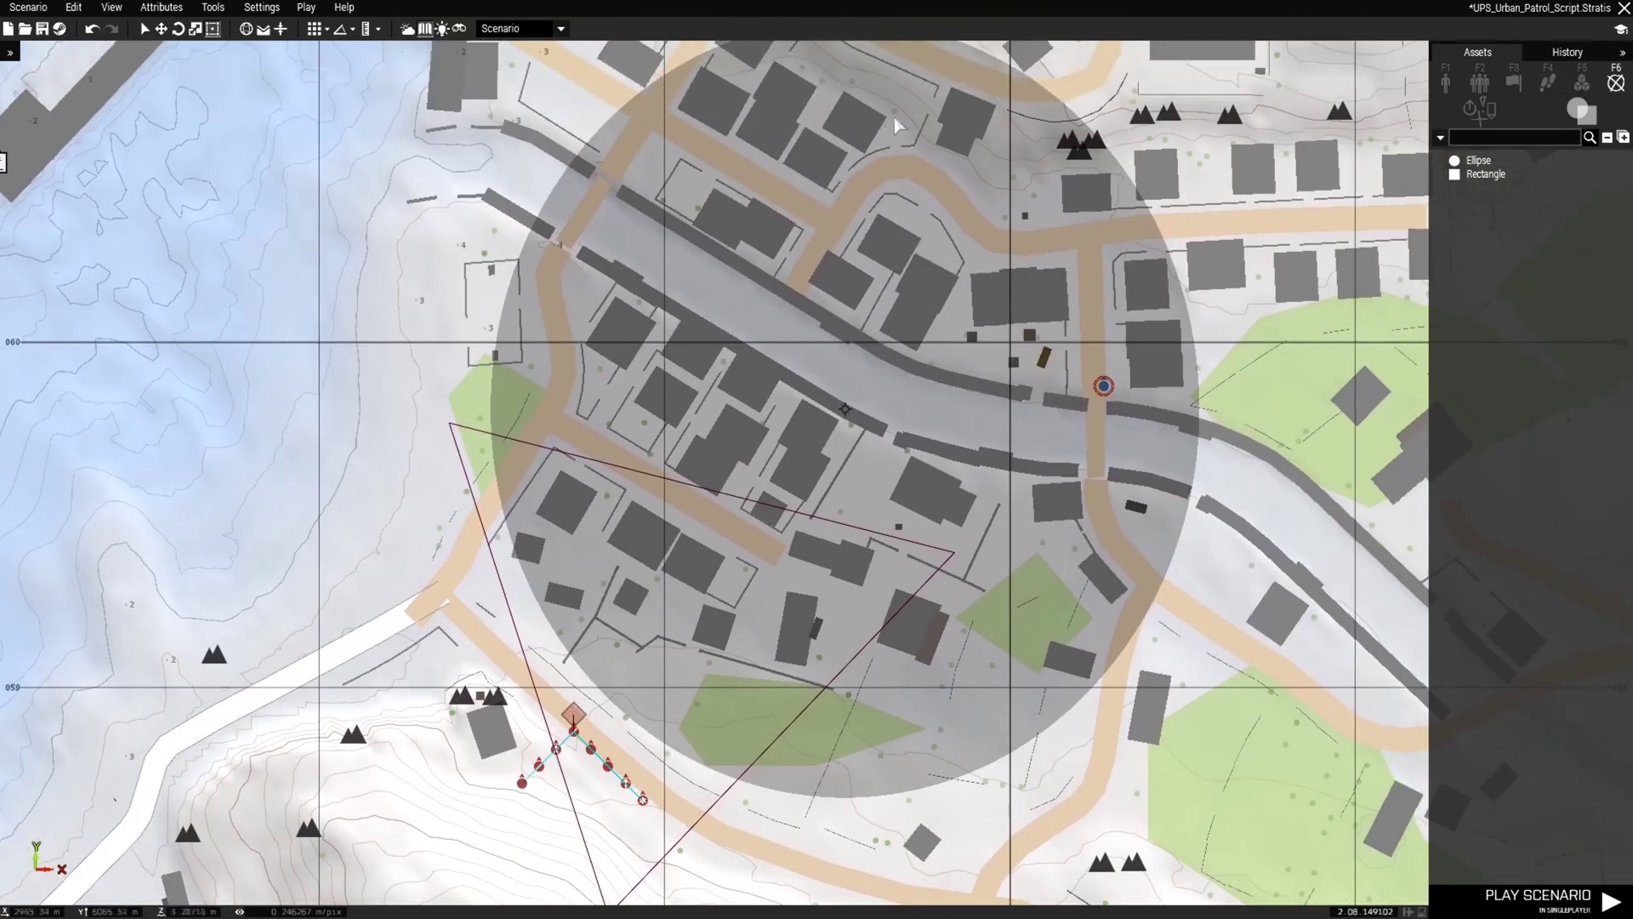
pyautogui.moveTo(895, 117); pyautogui.dragTo(816, 151, button='right')
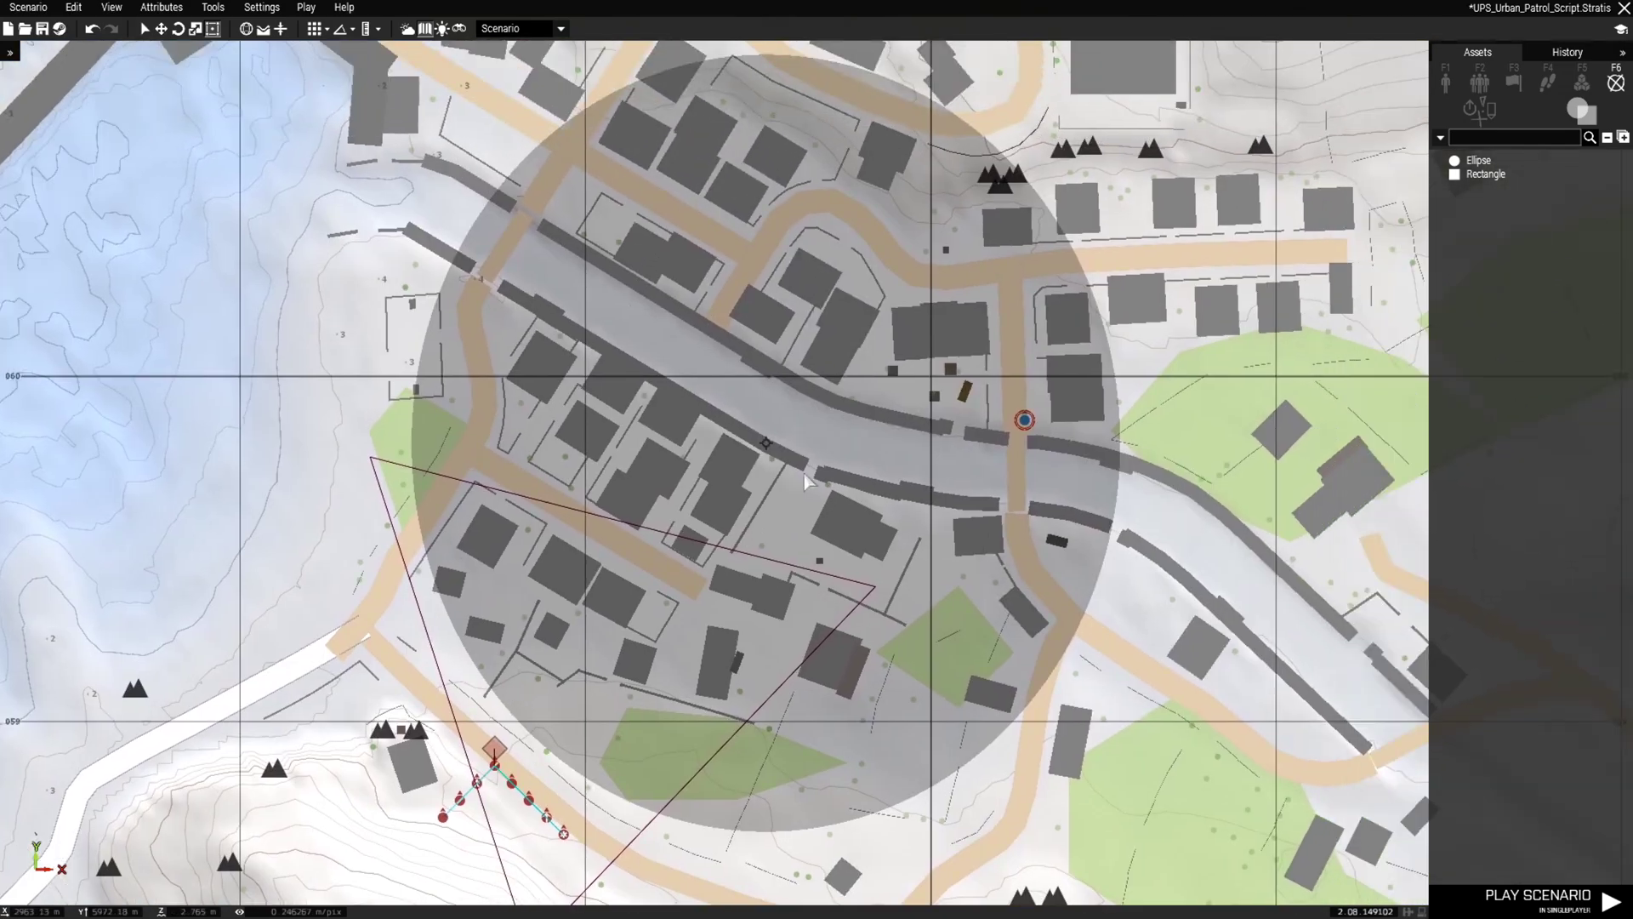
# - Save the scenario and play it in singleplayer, putting the player soldier prone behind the wall near the bridge
pyautogui.click(42, 29)
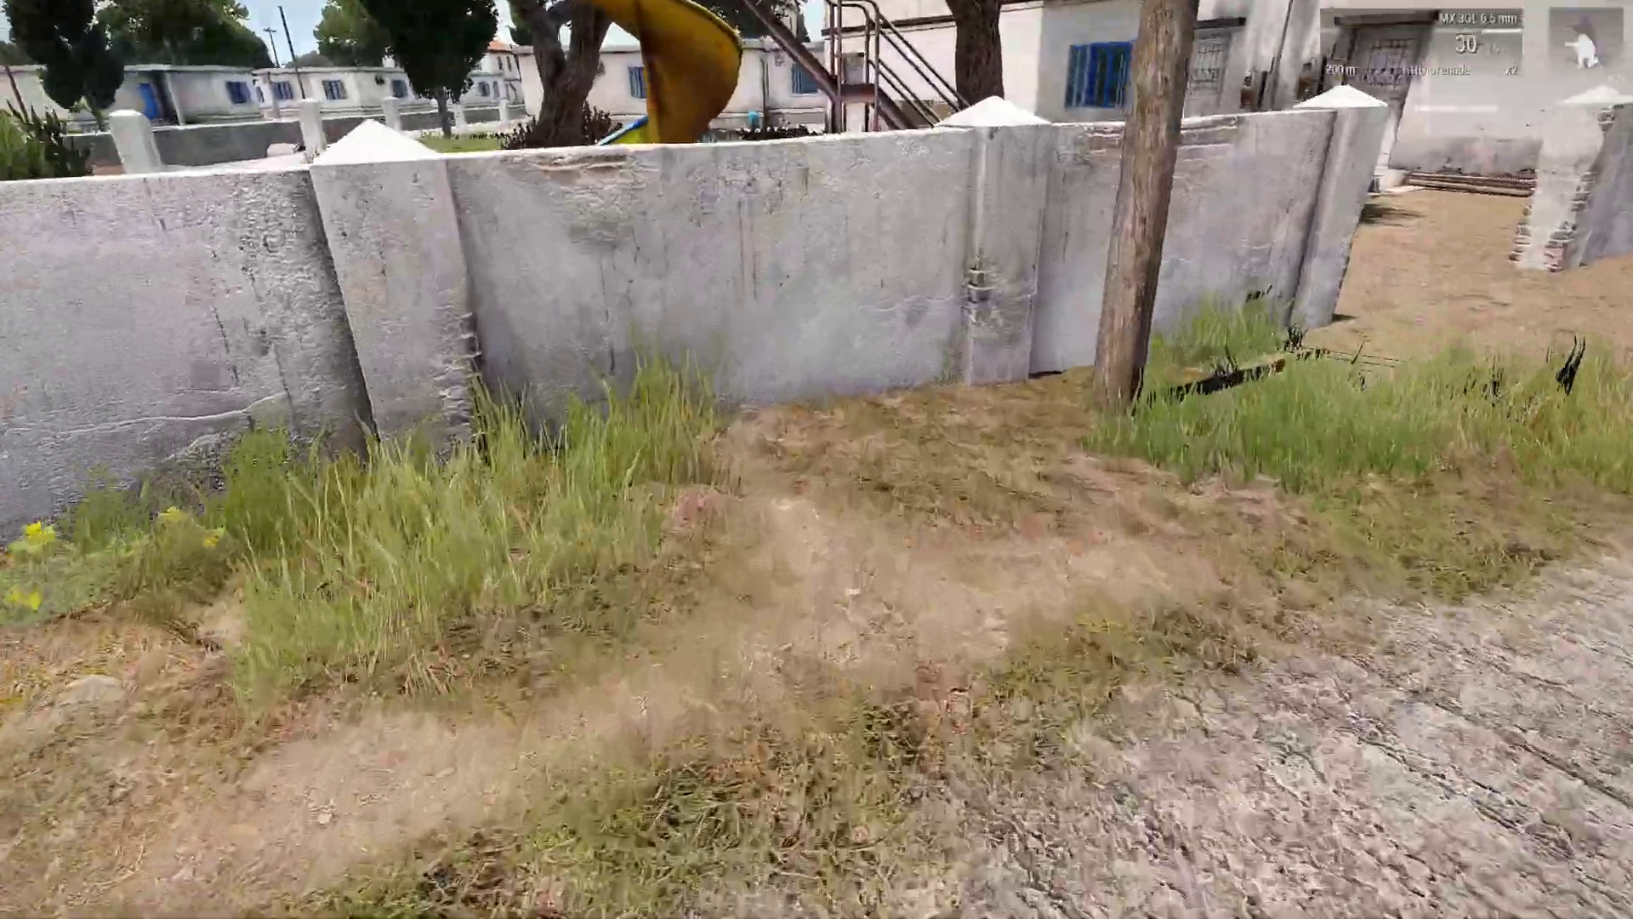
pyautogui.press('w')
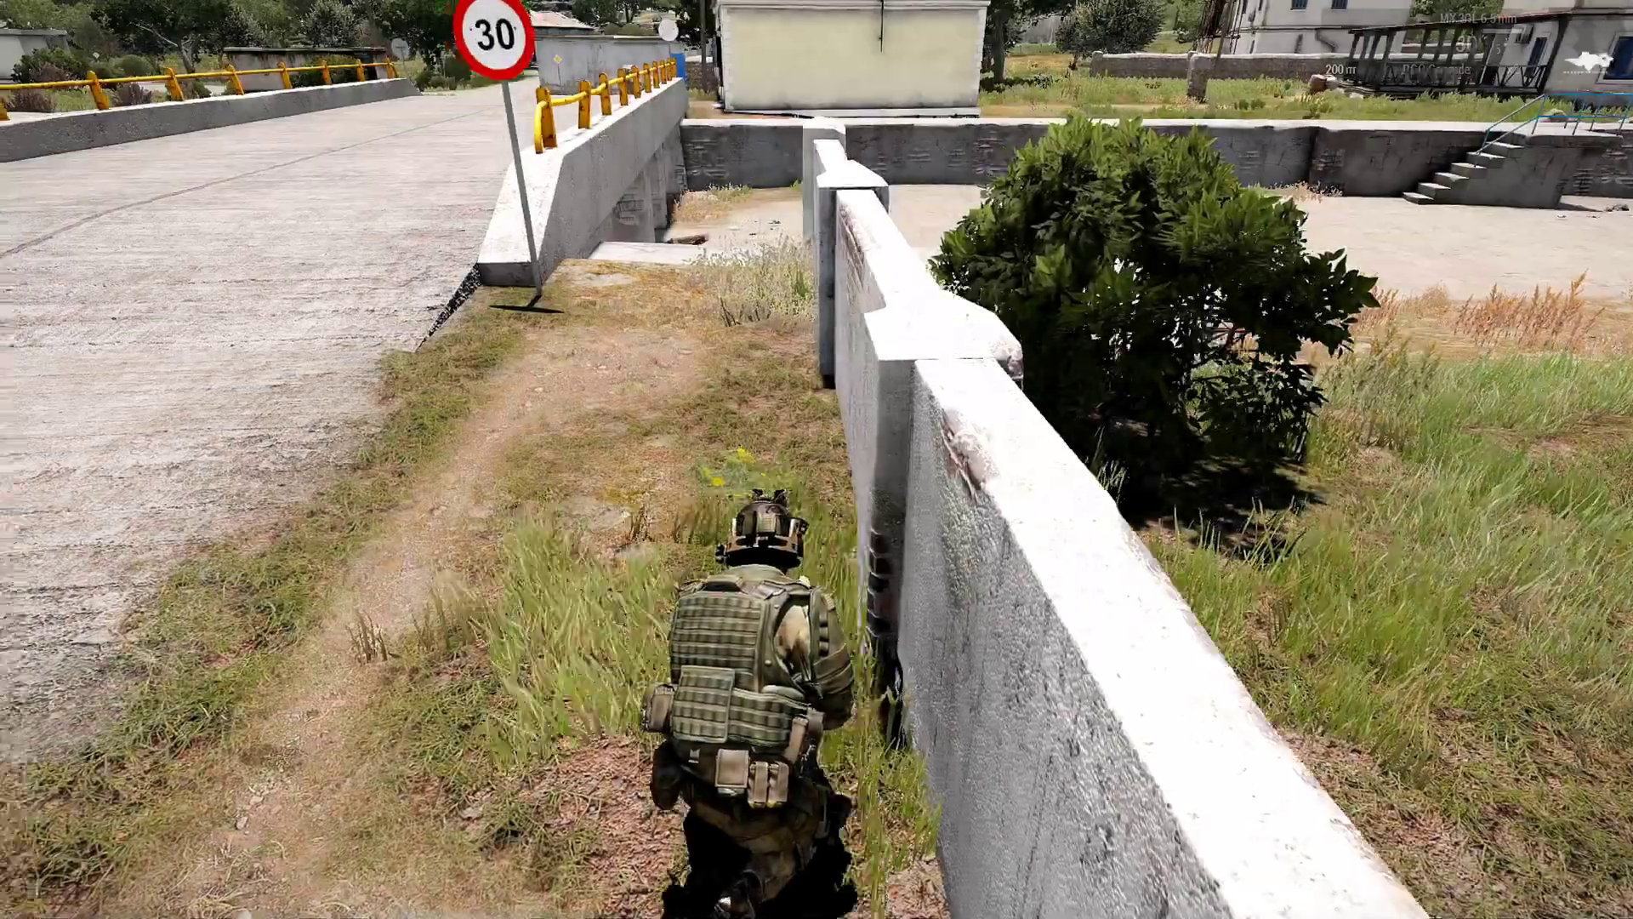
pyautogui.press('z')
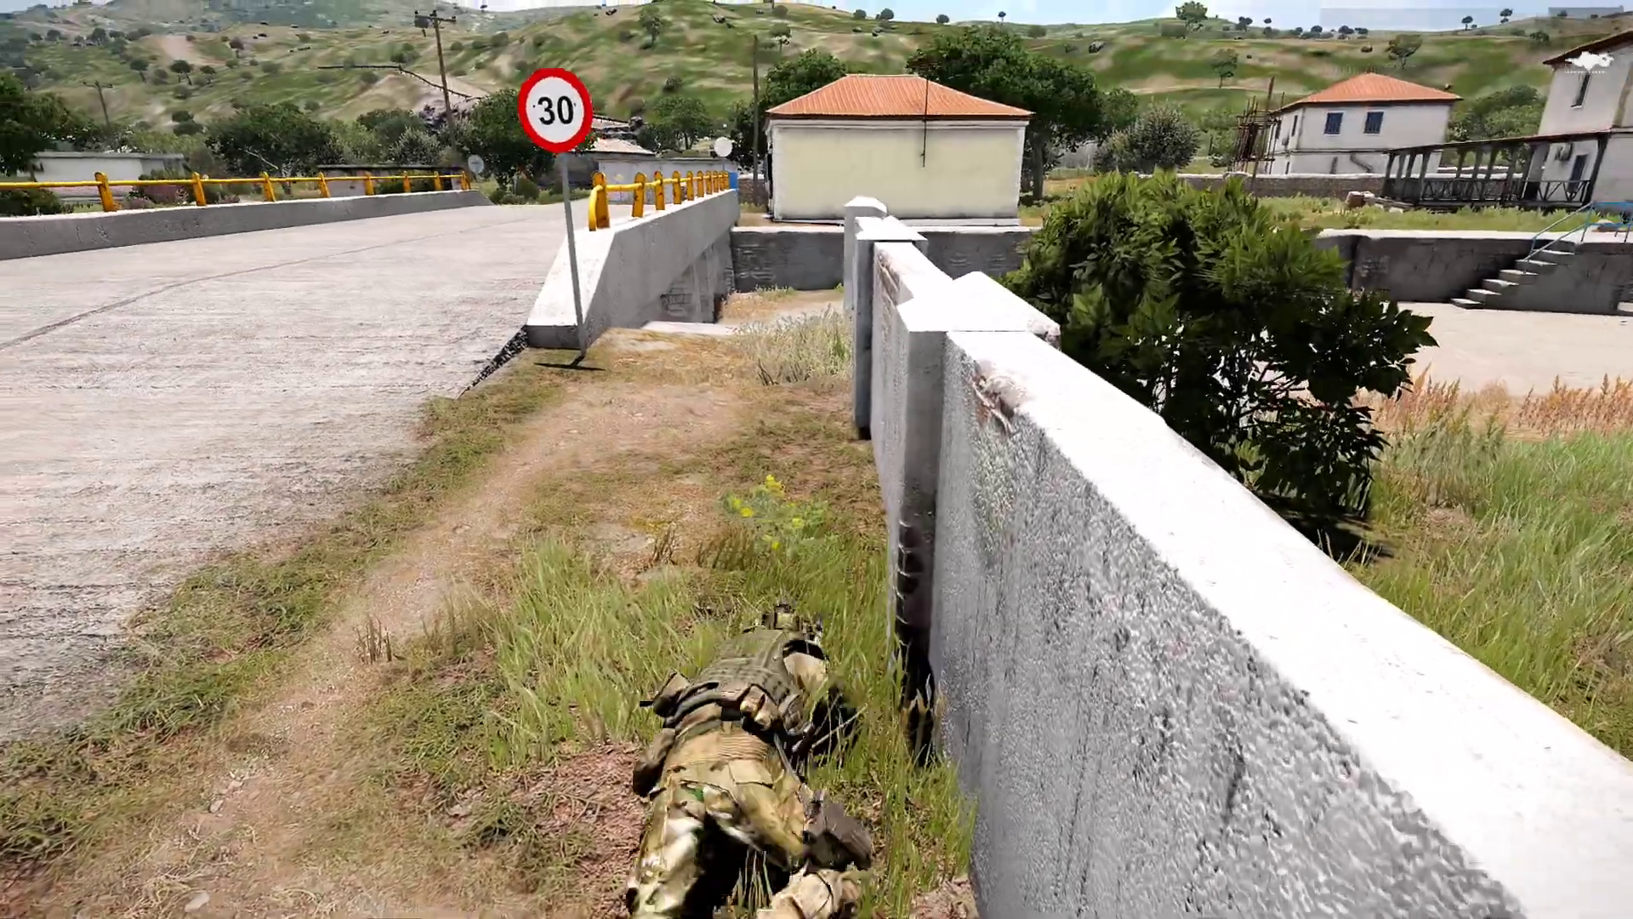
# - Pause the mission, enter Spectator mode and fly the camera over to the CSAT squad outside the town
pyautogui.press('Escape')
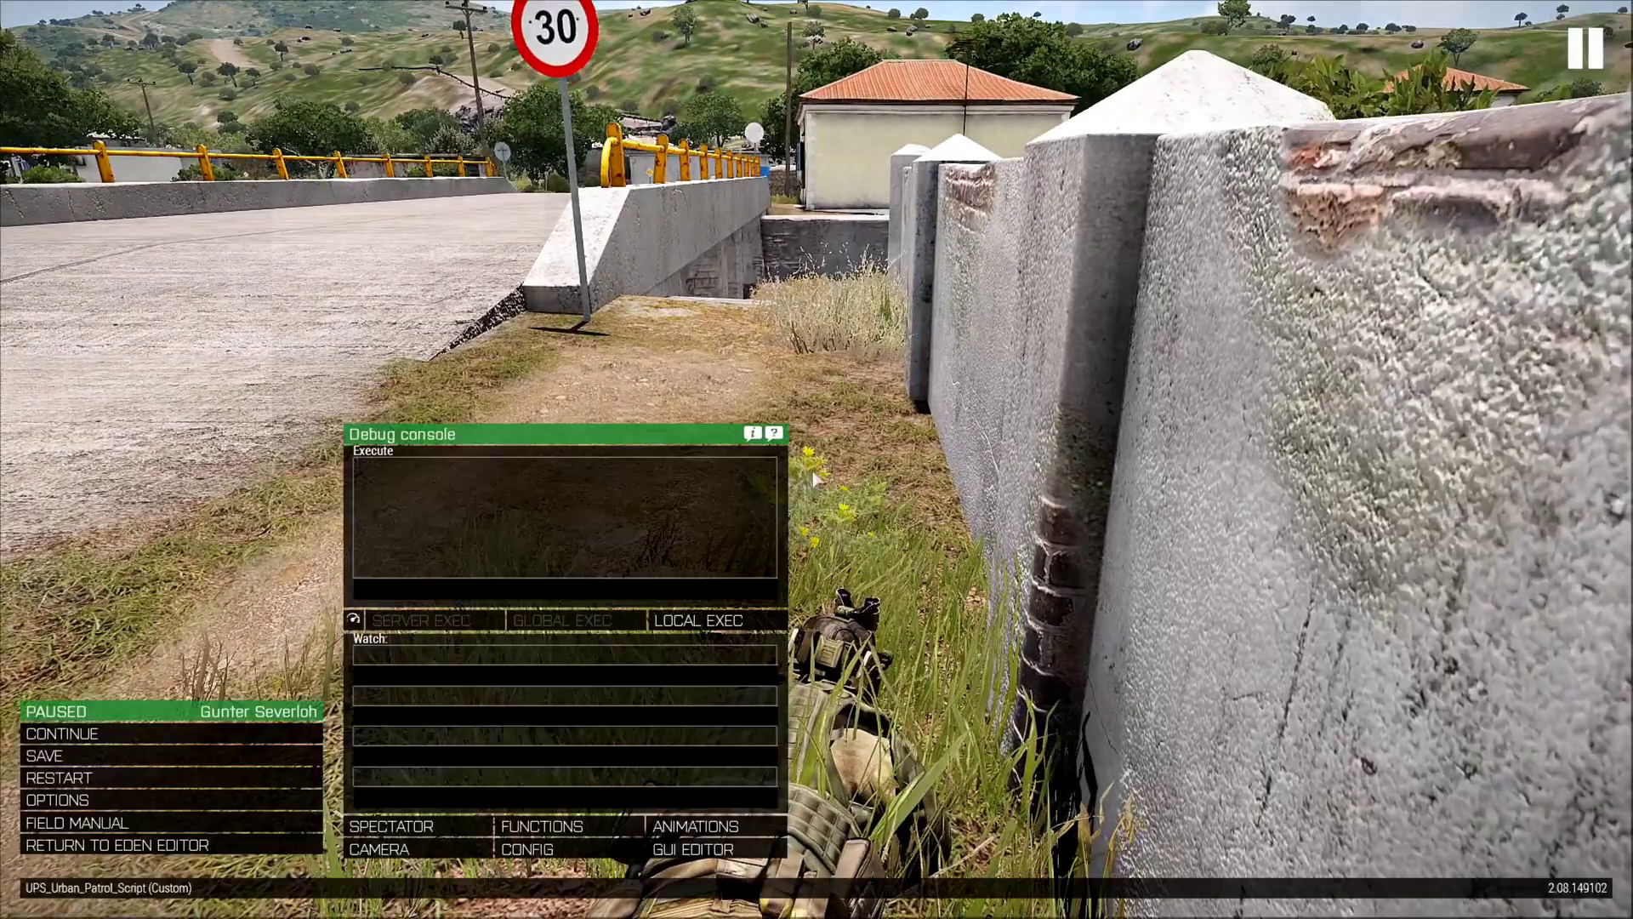
pyautogui.click(413, 829)
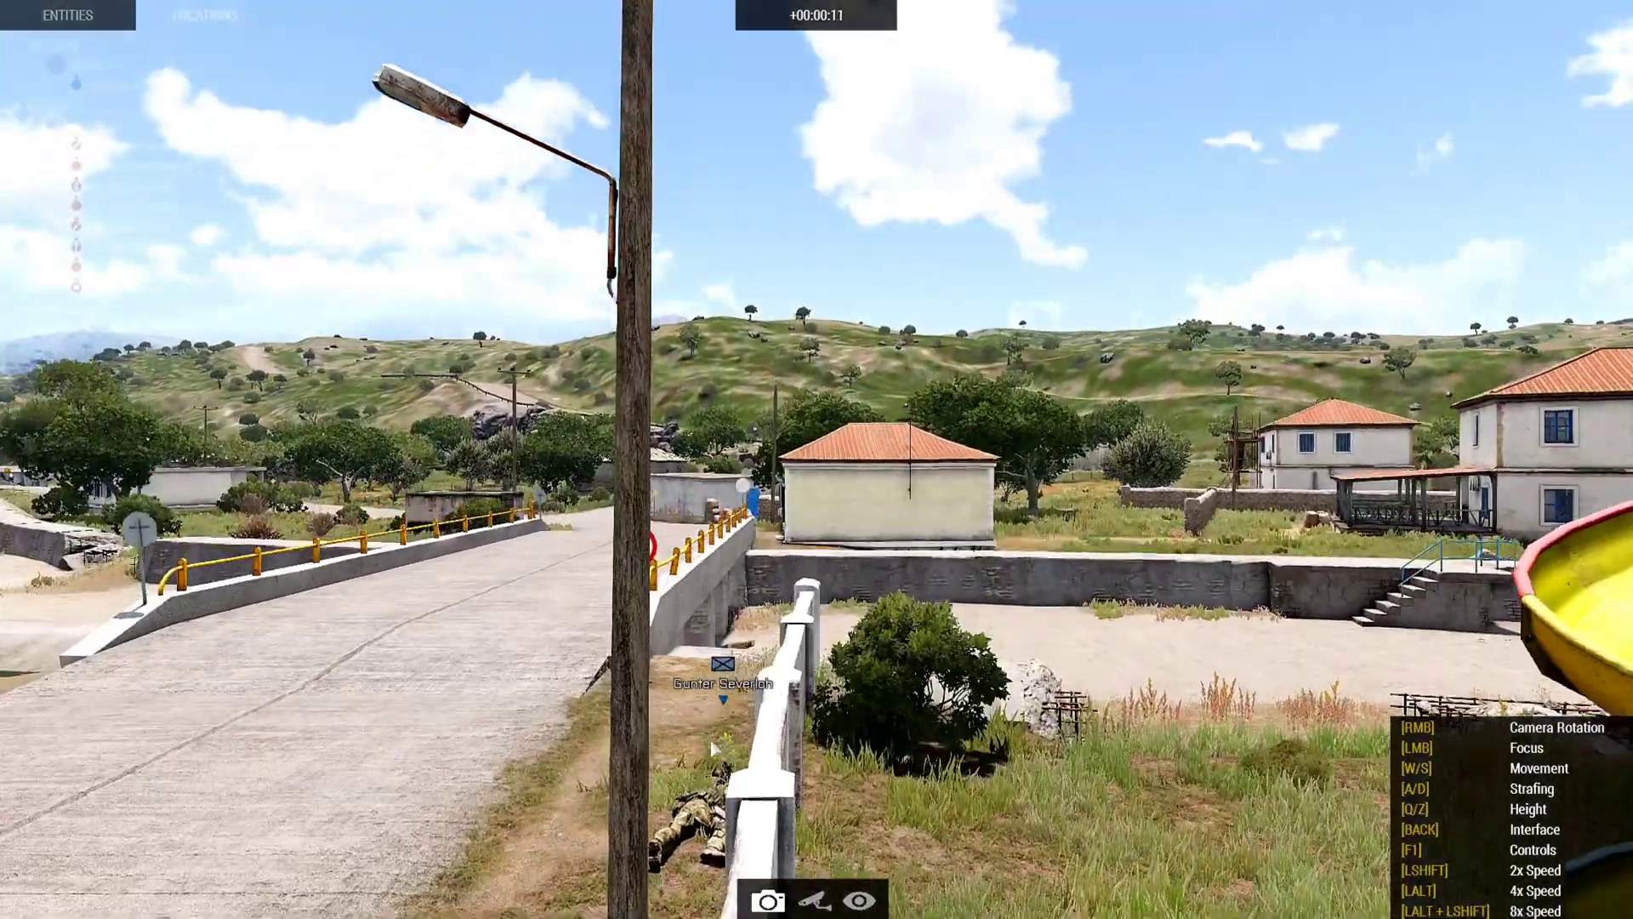
pyautogui.press('q')
pyautogui.moveTo(715, 748); pyautogui.dragTo(1104, 699, button='right')
pyautogui.press('w')
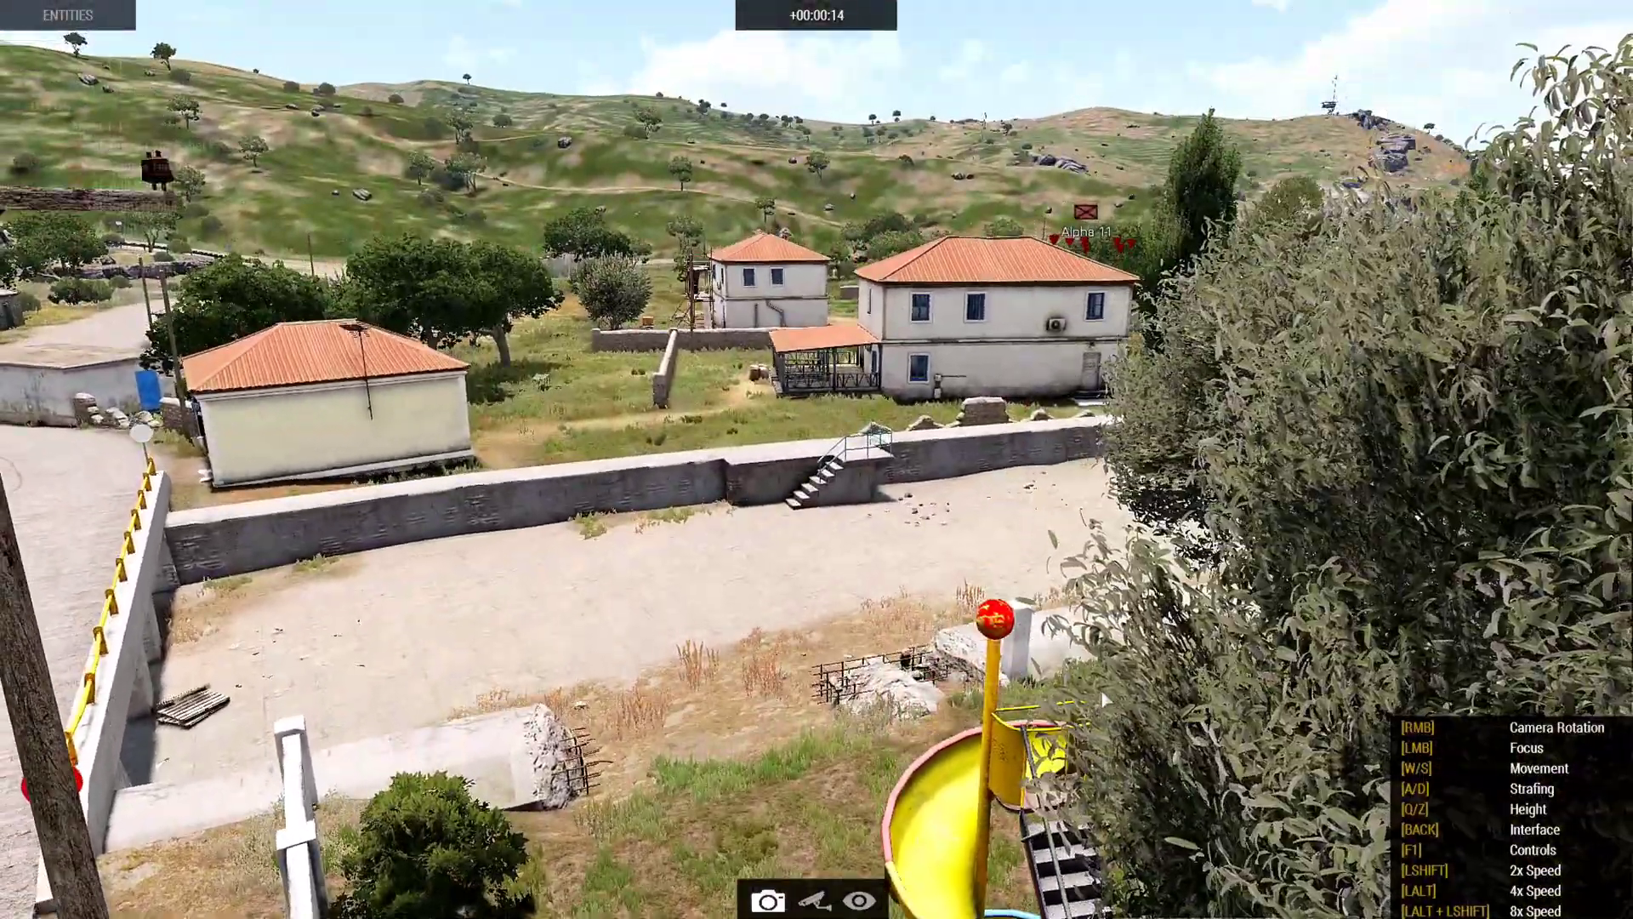
pyautogui.press('w')
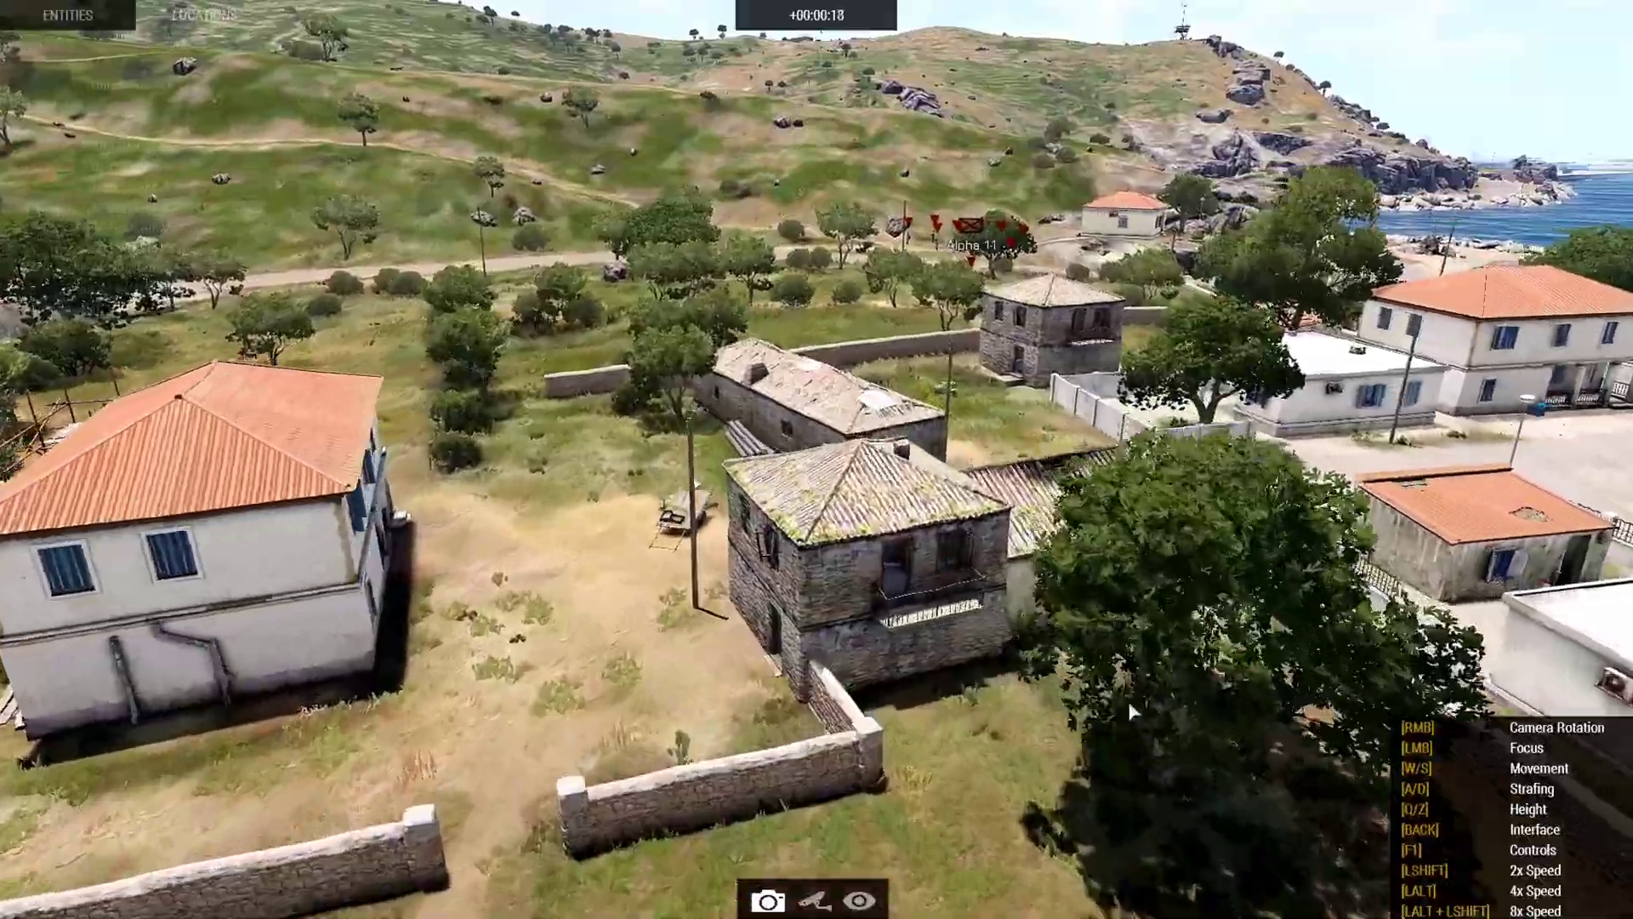
pyautogui.press('w')
pyautogui.moveTo(1156, 707); pyautogui.dragTo(1146, 666, button='right')
pyautogui.press('d')
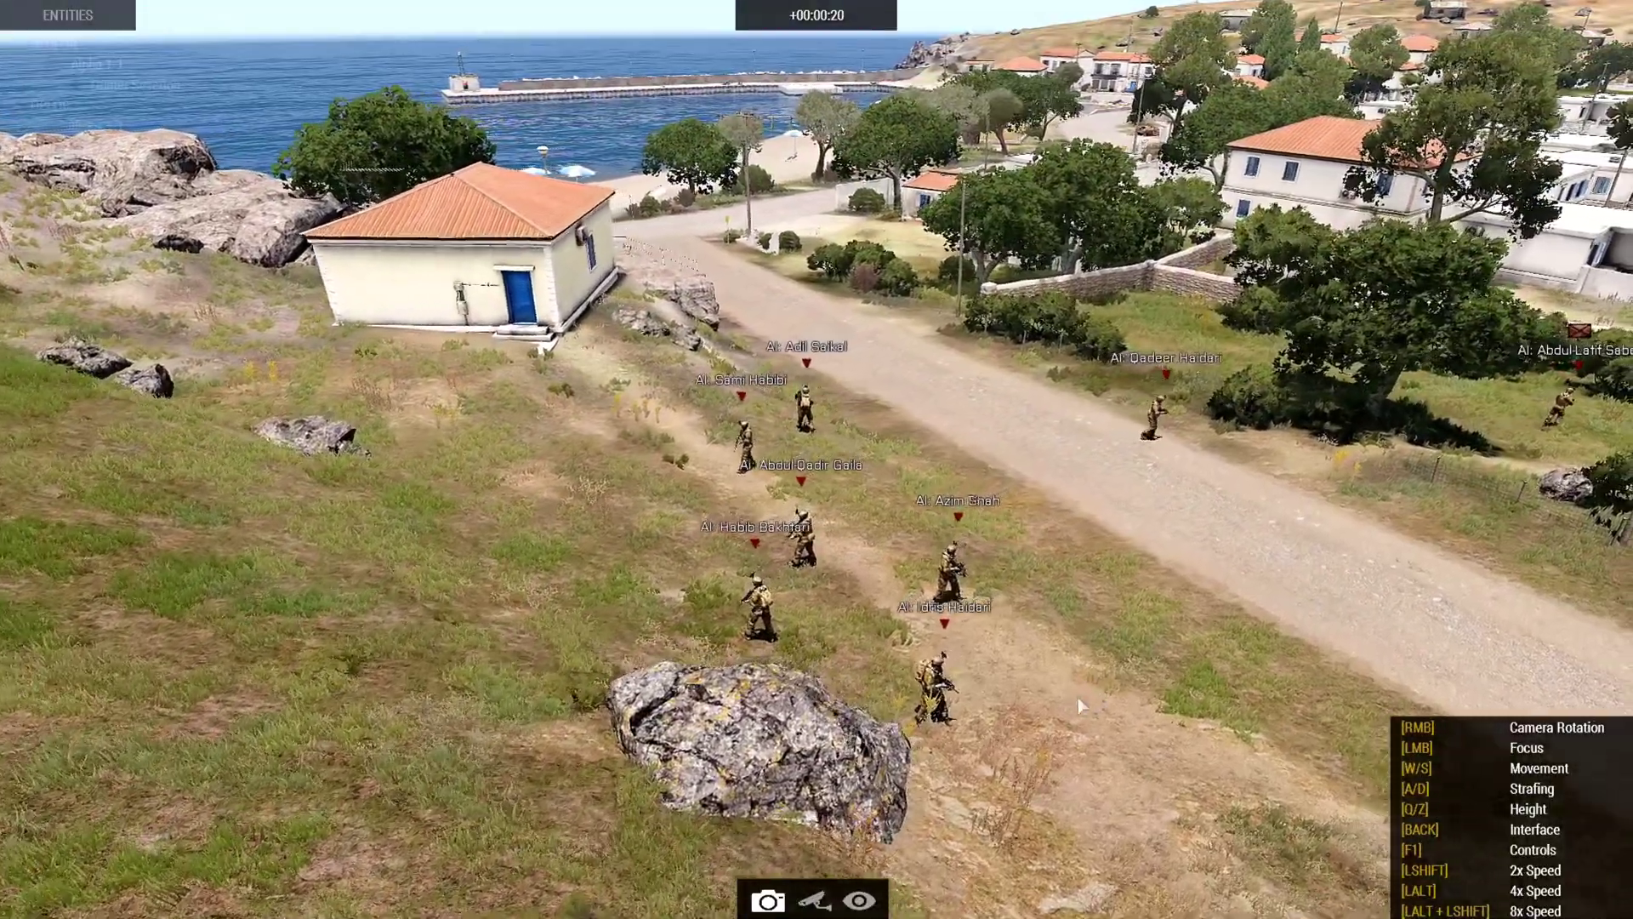
pyautogui.press('q')
pyautogui.press('d')
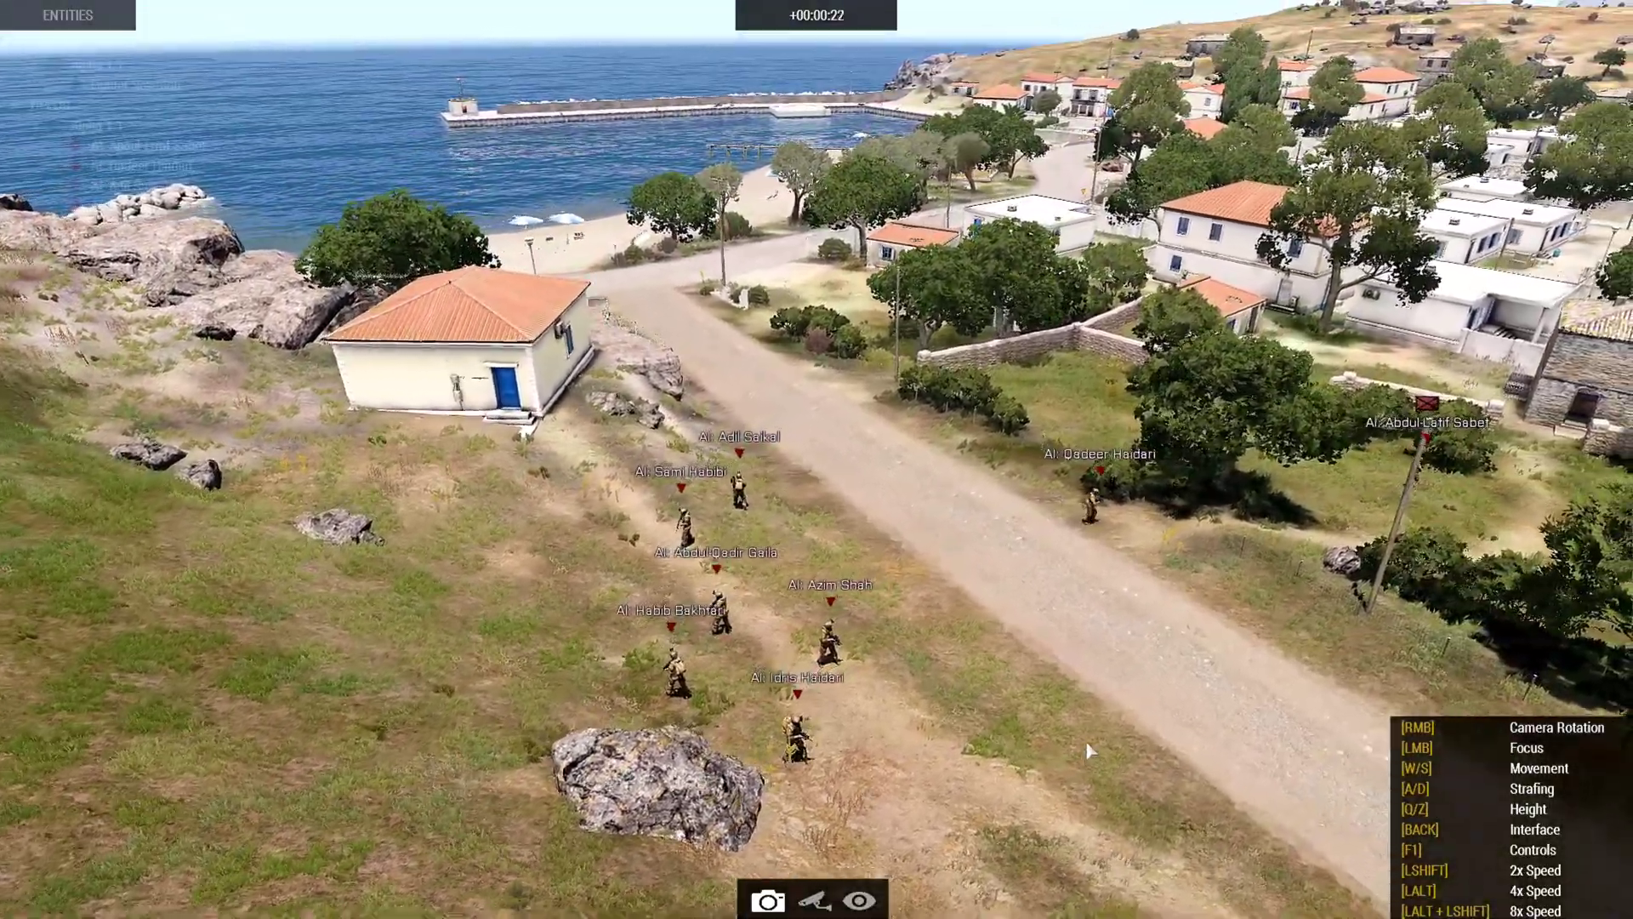
pyautogui.press('w')
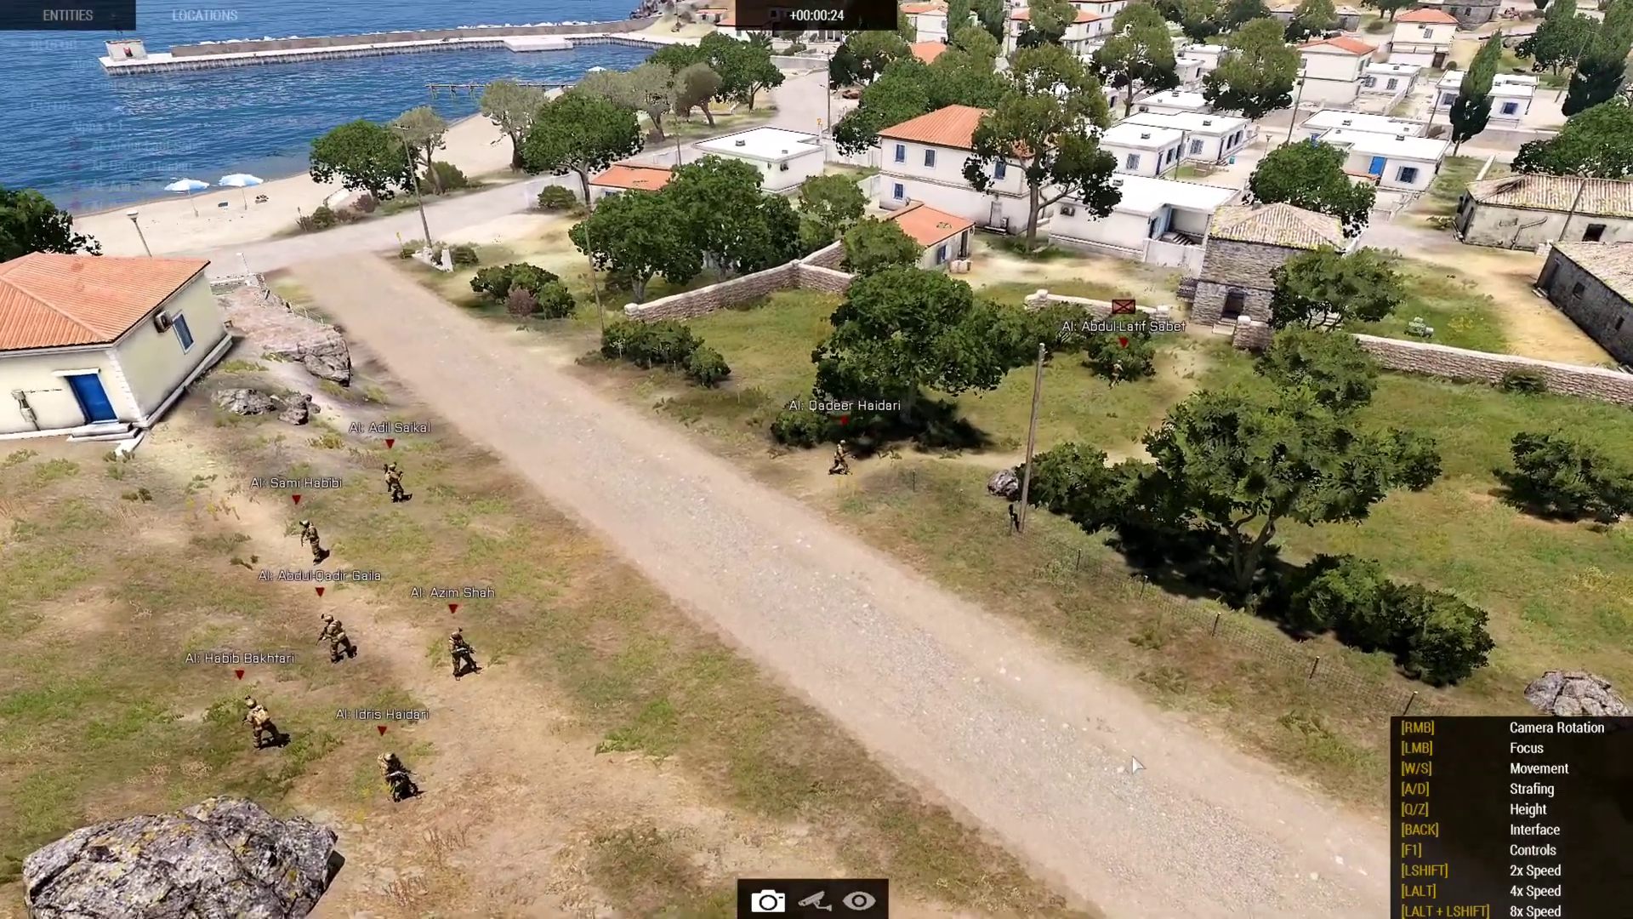
# - Check the squad members' positions on the spectator map and close the map
pyautogui.press('m')
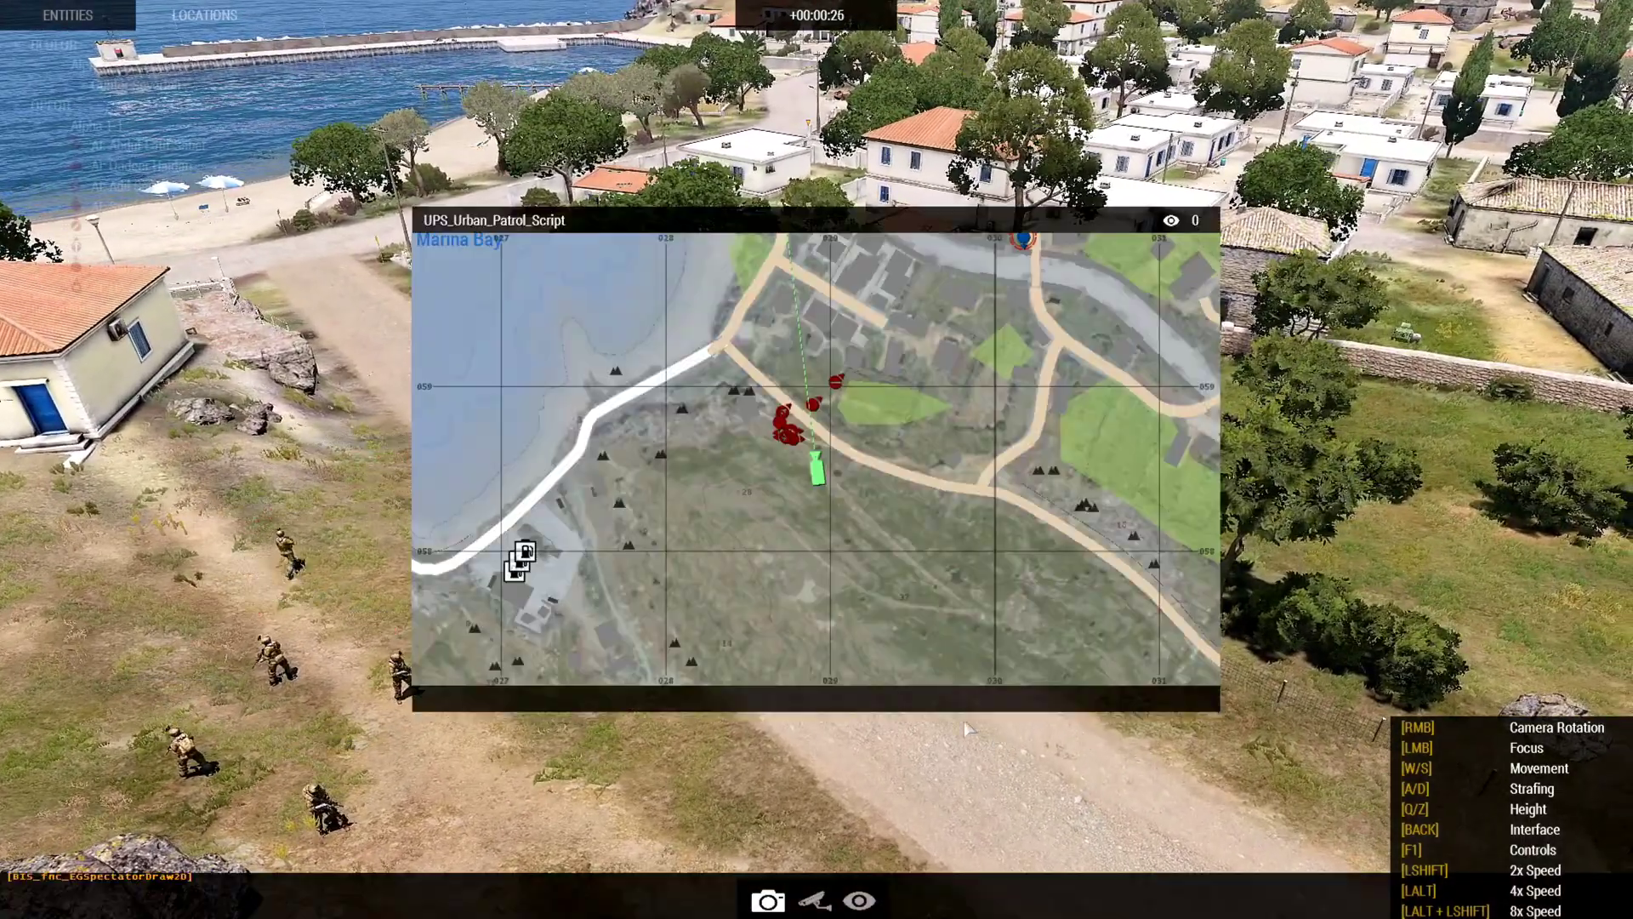
pyautogui.scroll(3, 839, 386)
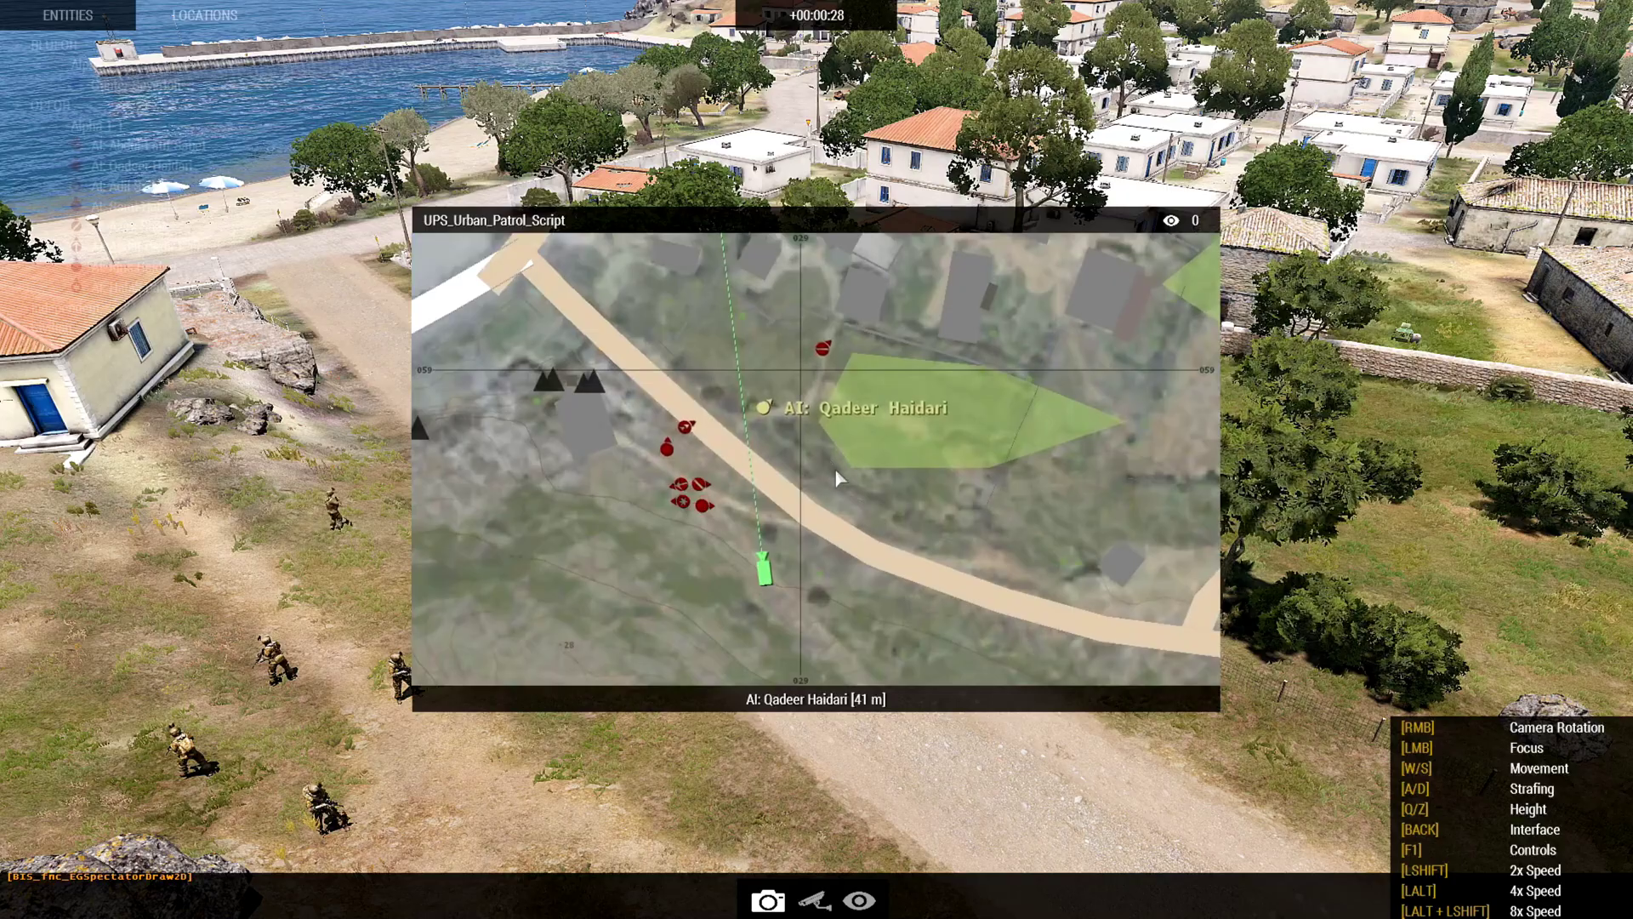
pyautogui.scroll(-2, 855, 535)
pyautogui.scroll(-2, 859, 539)
pyautogui.press('m')
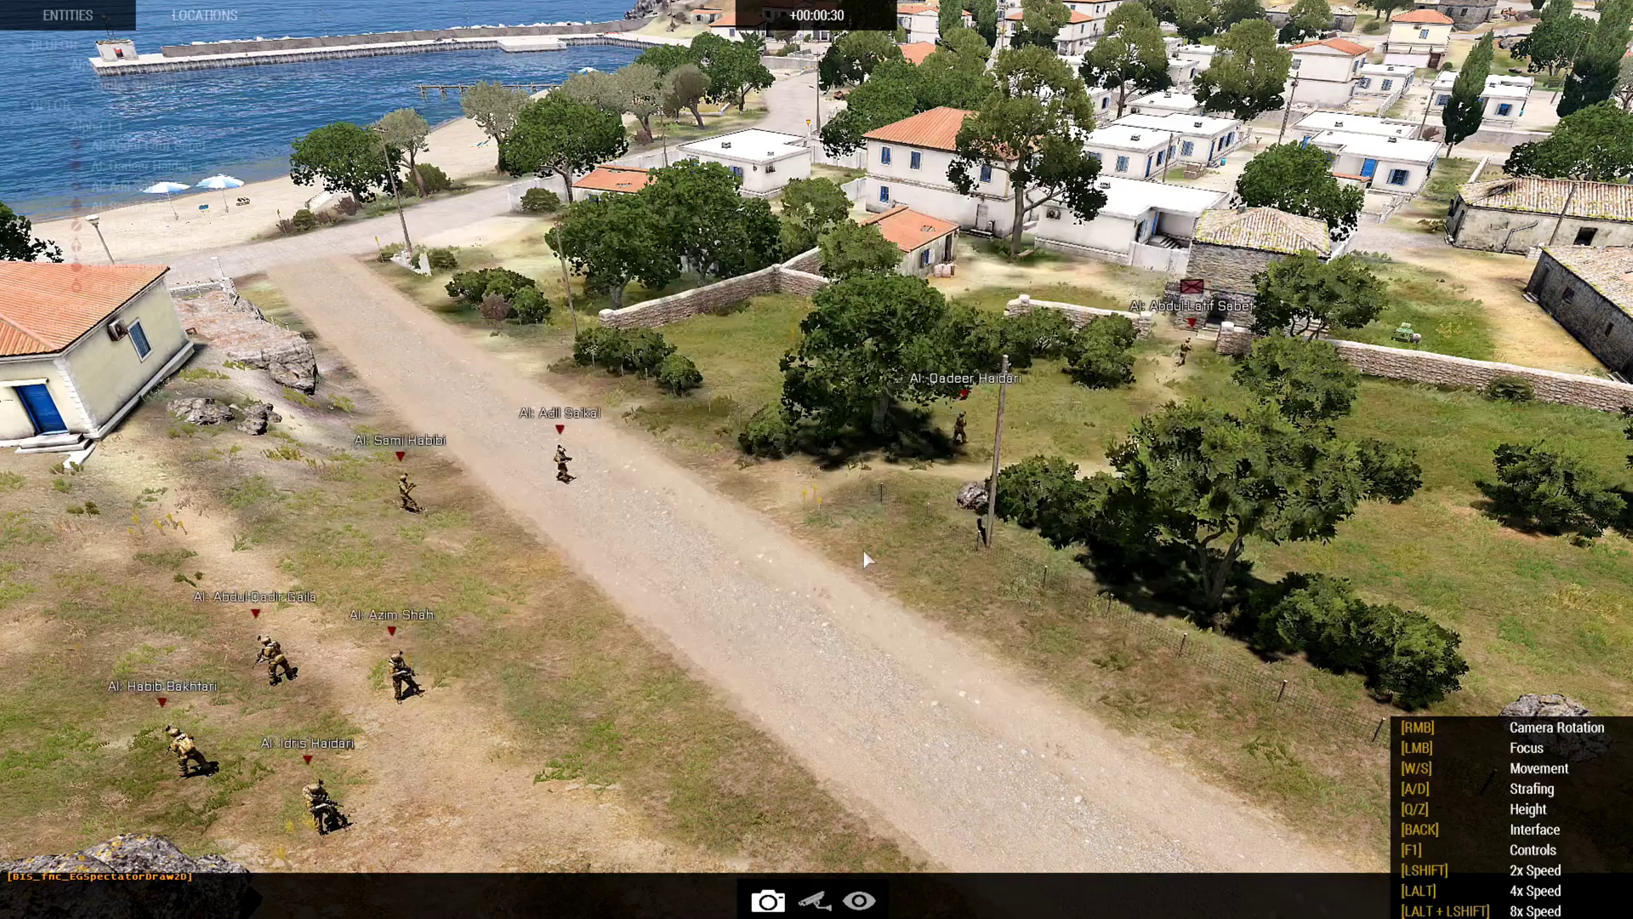
# - Reposition the camera to overlook the squad and town, and compare the squad's positions with Agia Marina on the map
pyautogui.moveTo(1109, 523); pyautogui.dragTo(1069, 551, button='right')
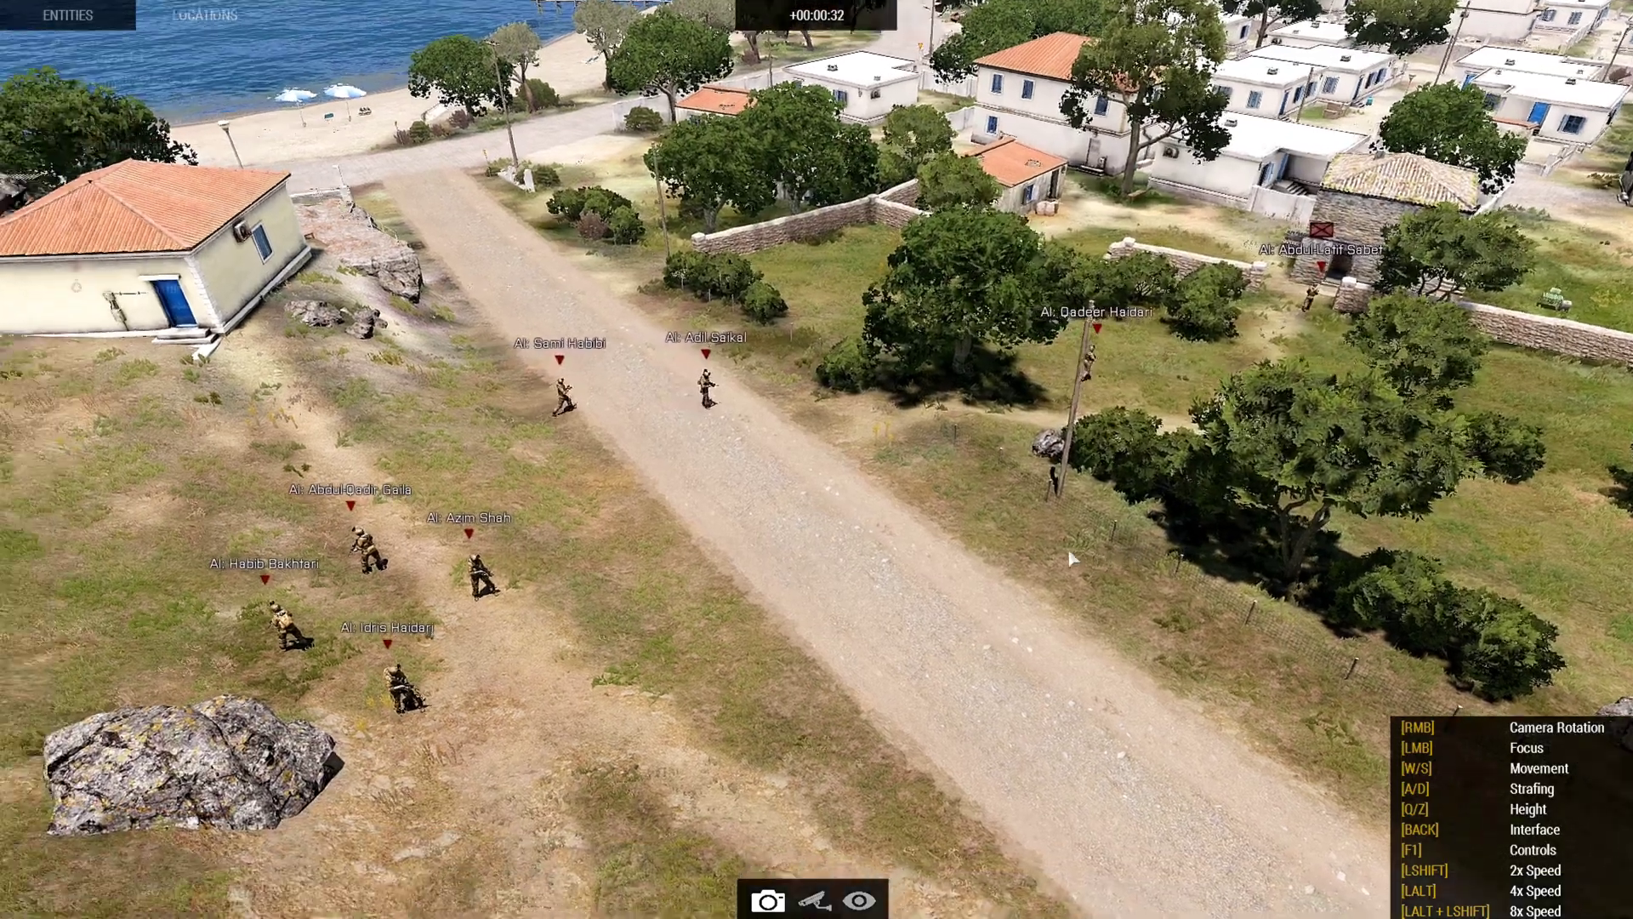
pyautogui.press('s')
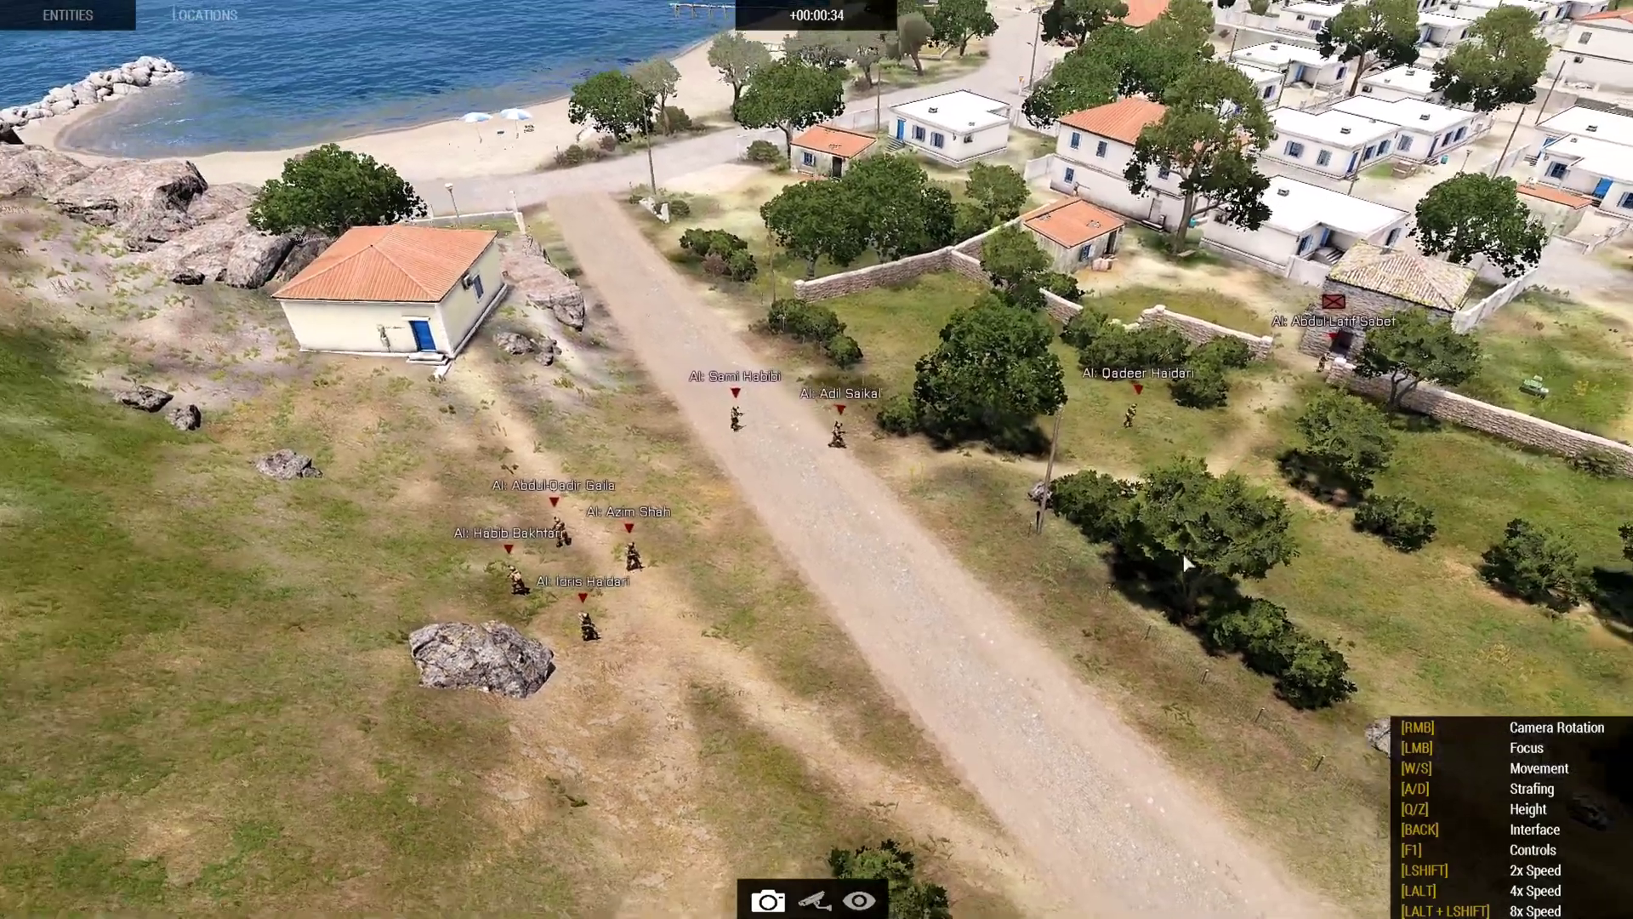
pyautogui.moveTo(1186, 563); pyautogui.dragTo(1247, 556, button='right')
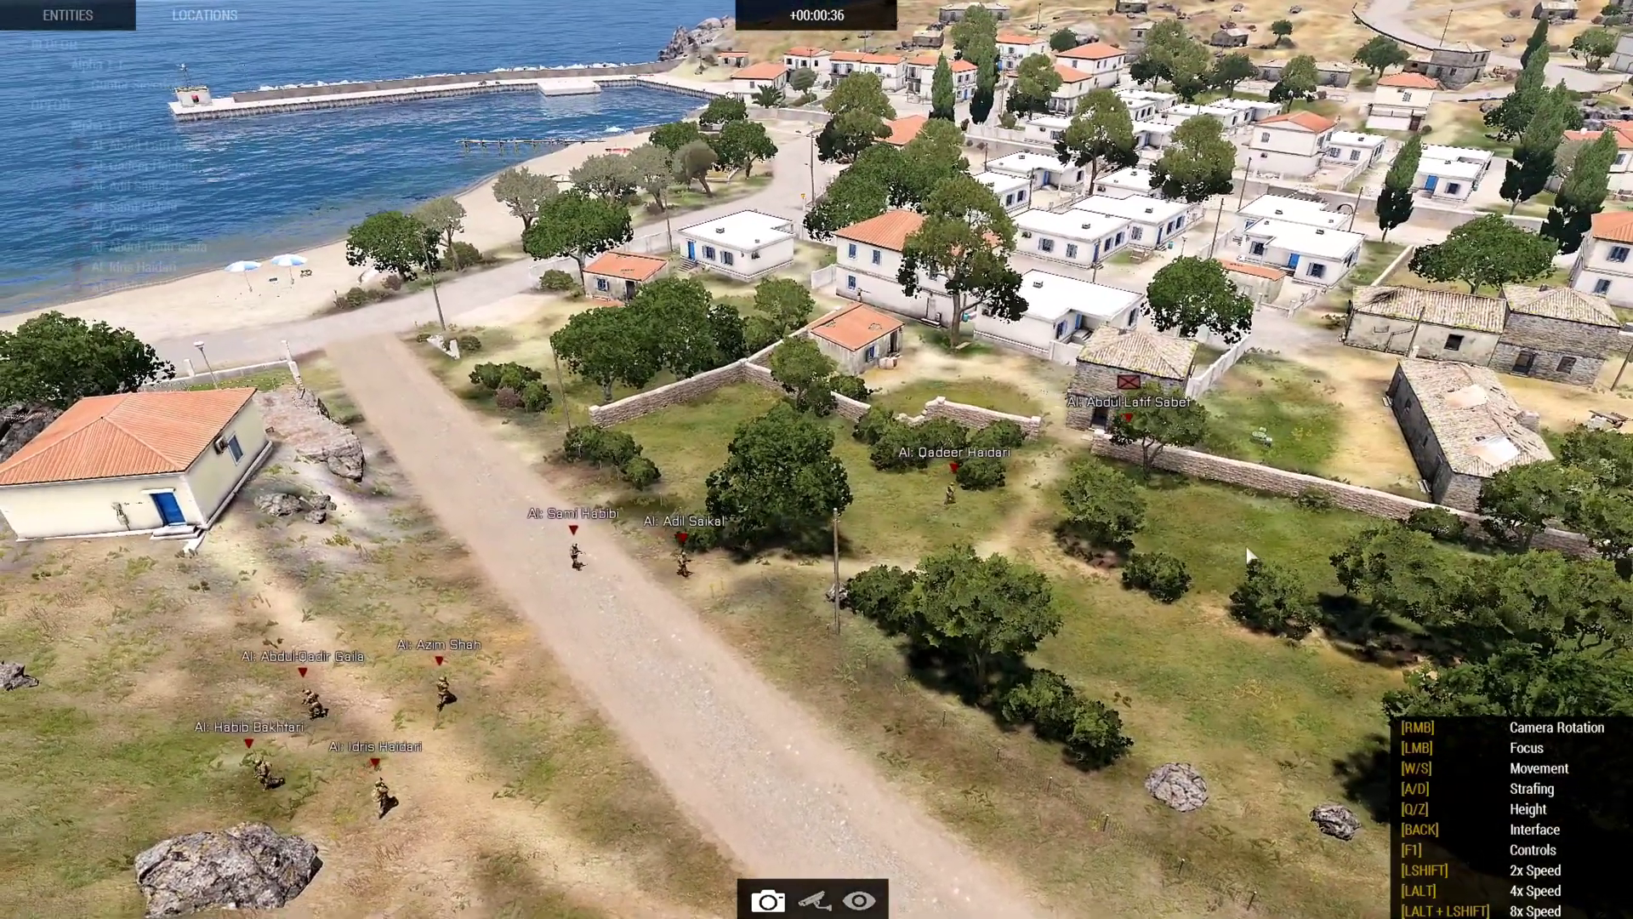
pyautogui.press('m')
pyautogui.scroll(-5, 987, 589)
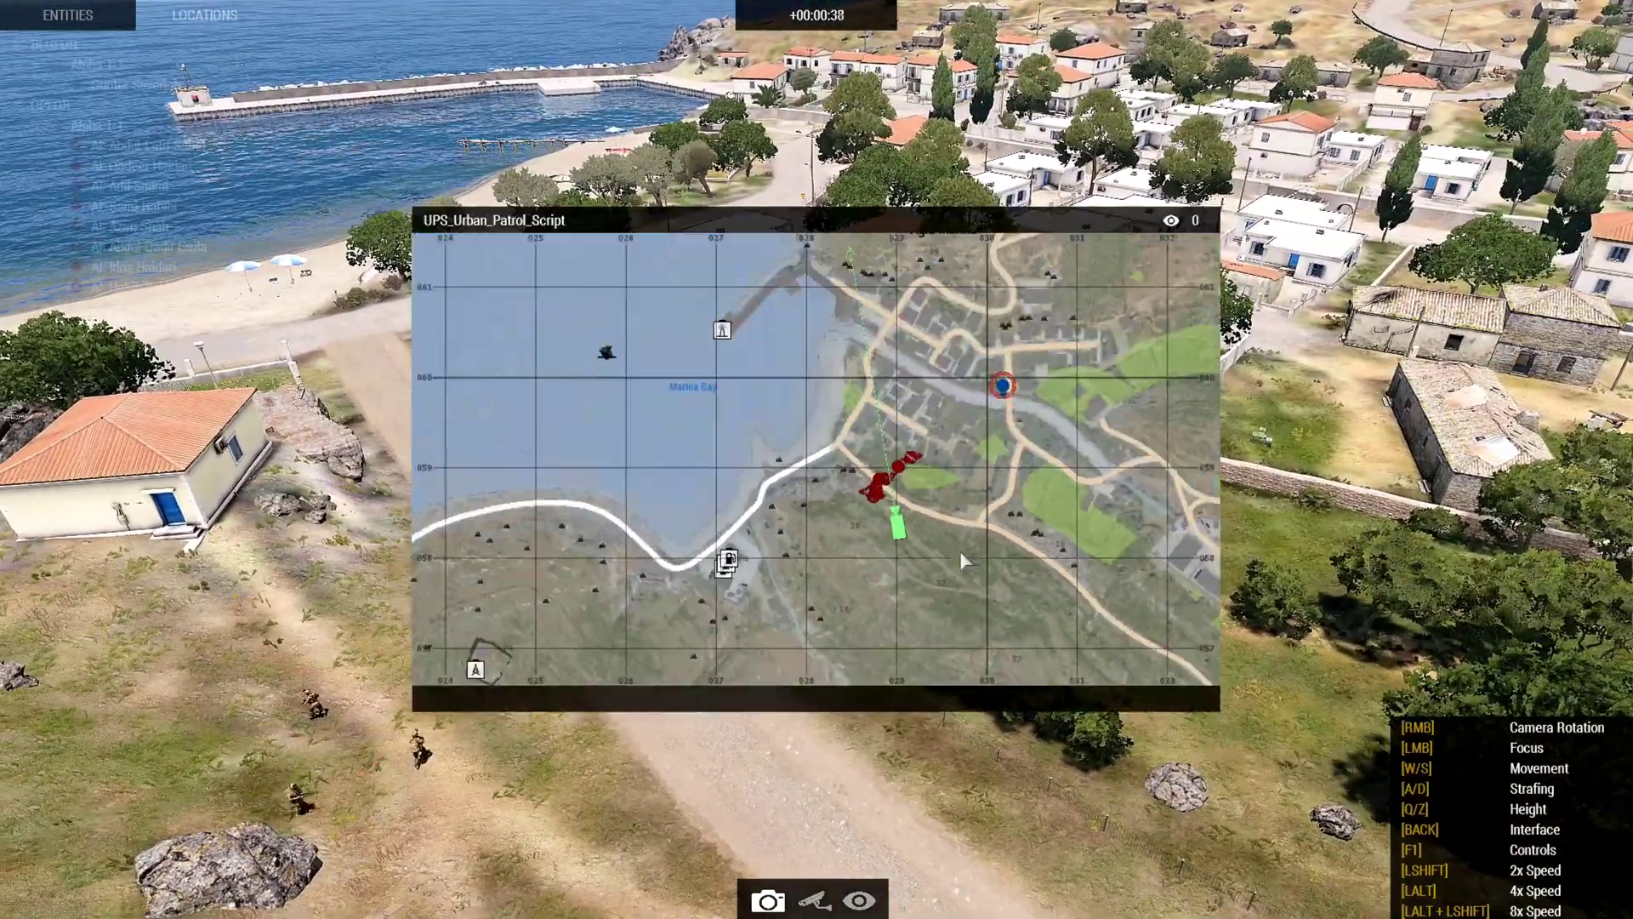
pyautogui.moveTo(1017, 464); pyautogui.dragTo(877, 526, button='right')
pyautogui.scroll(3, 878, 529)
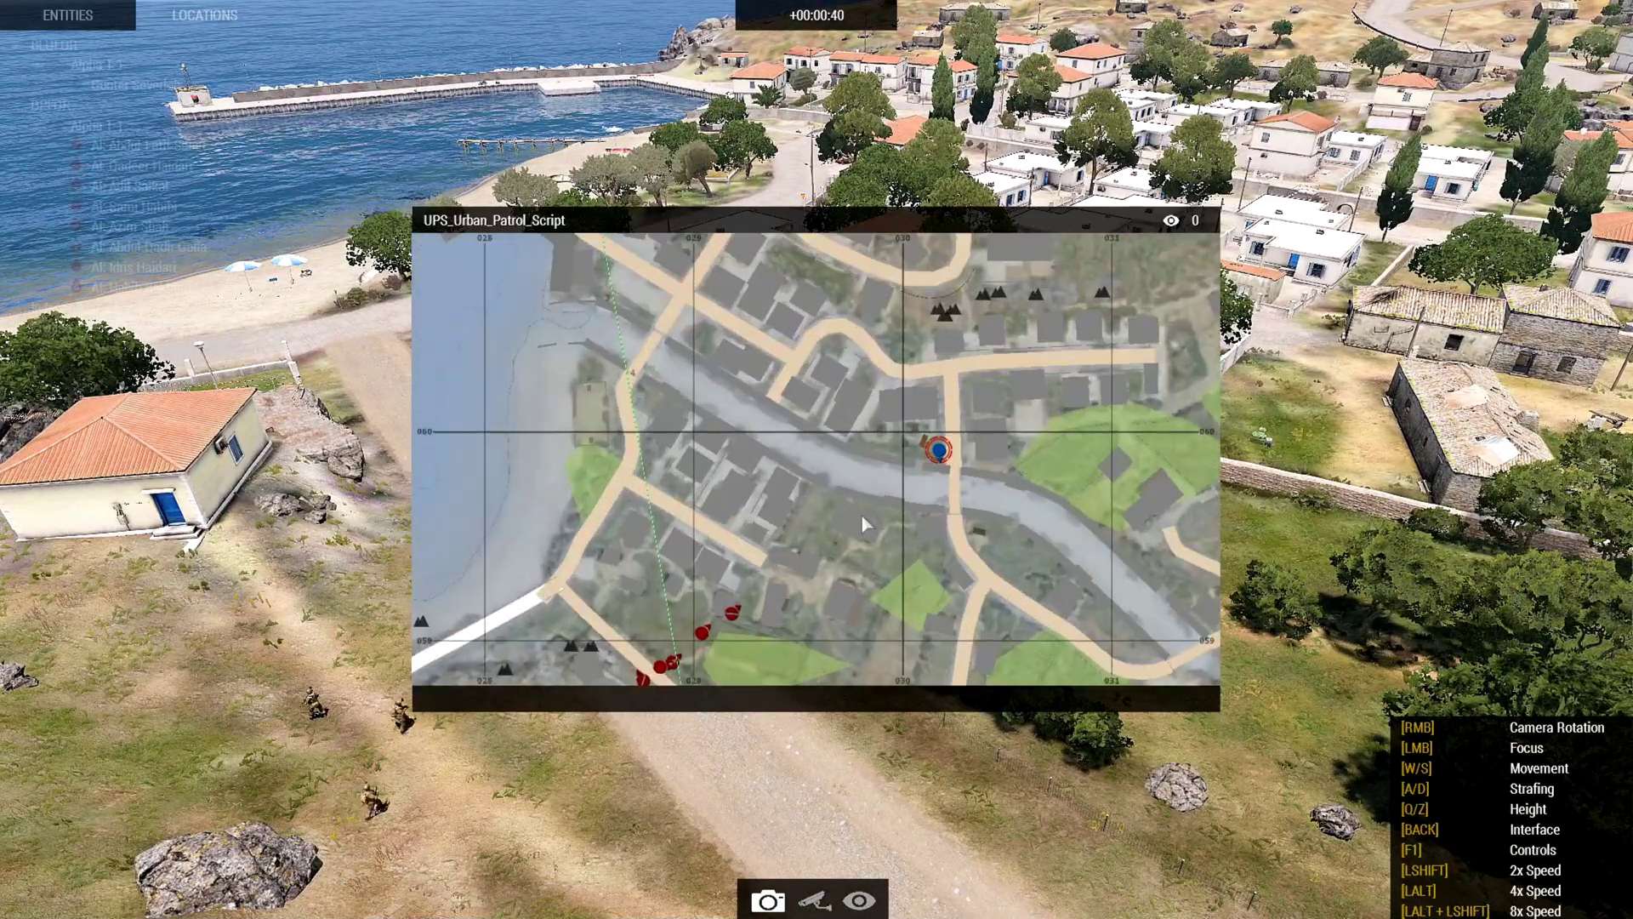
pyautogui.scroll(-1, 893, 502)
pyautogui.scroll(1, 912, 468)
pyautogui.press('m')
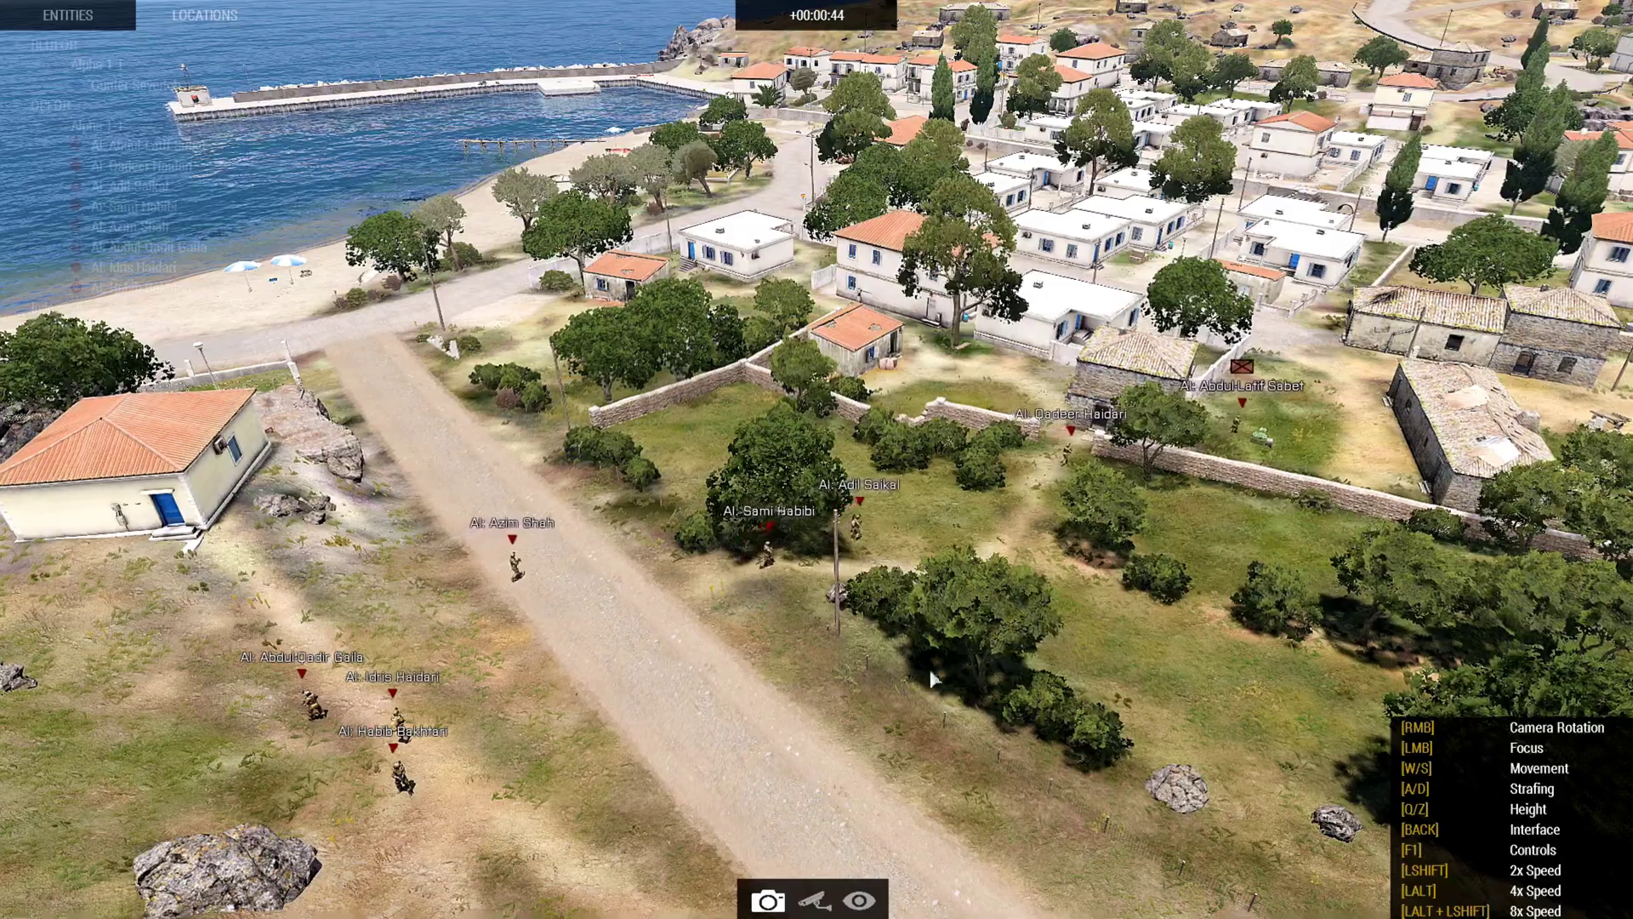
# - Follow the squad with the spectator camera and watch its members move toward the town's buildings
pyautogui.press('w')
pyautogui.moveTo(760, 669); pyautogui.dragTo(997, 672, button='right')
pyautogui.press('d')
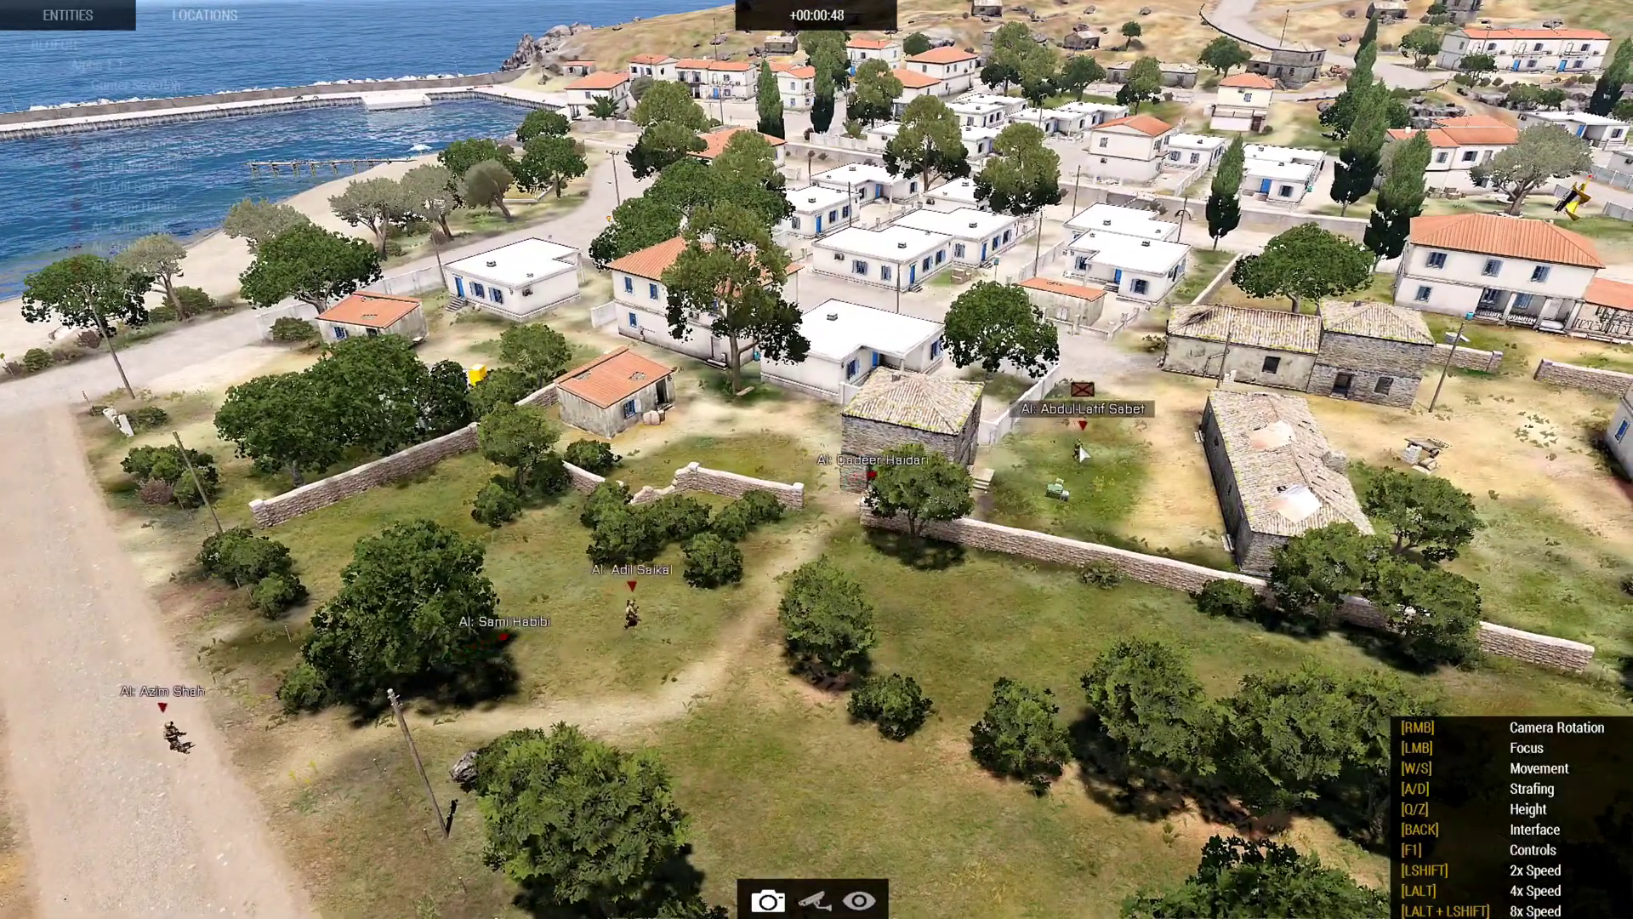
pyautogui.press('s')
pyautogui.press('a')
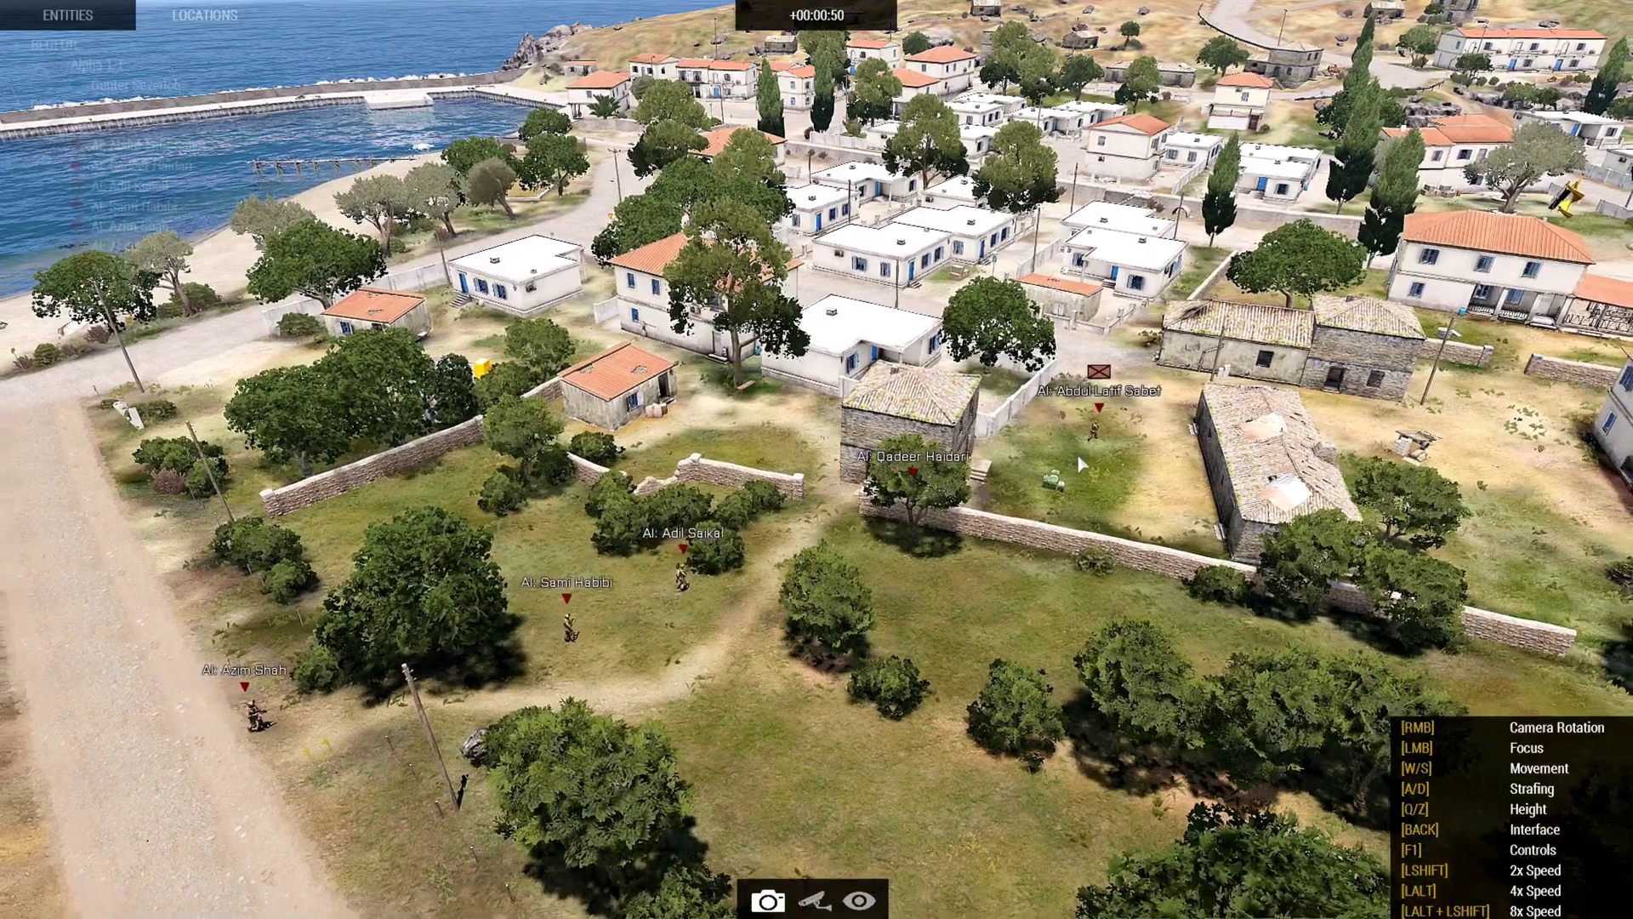
pyautogui.press('s')
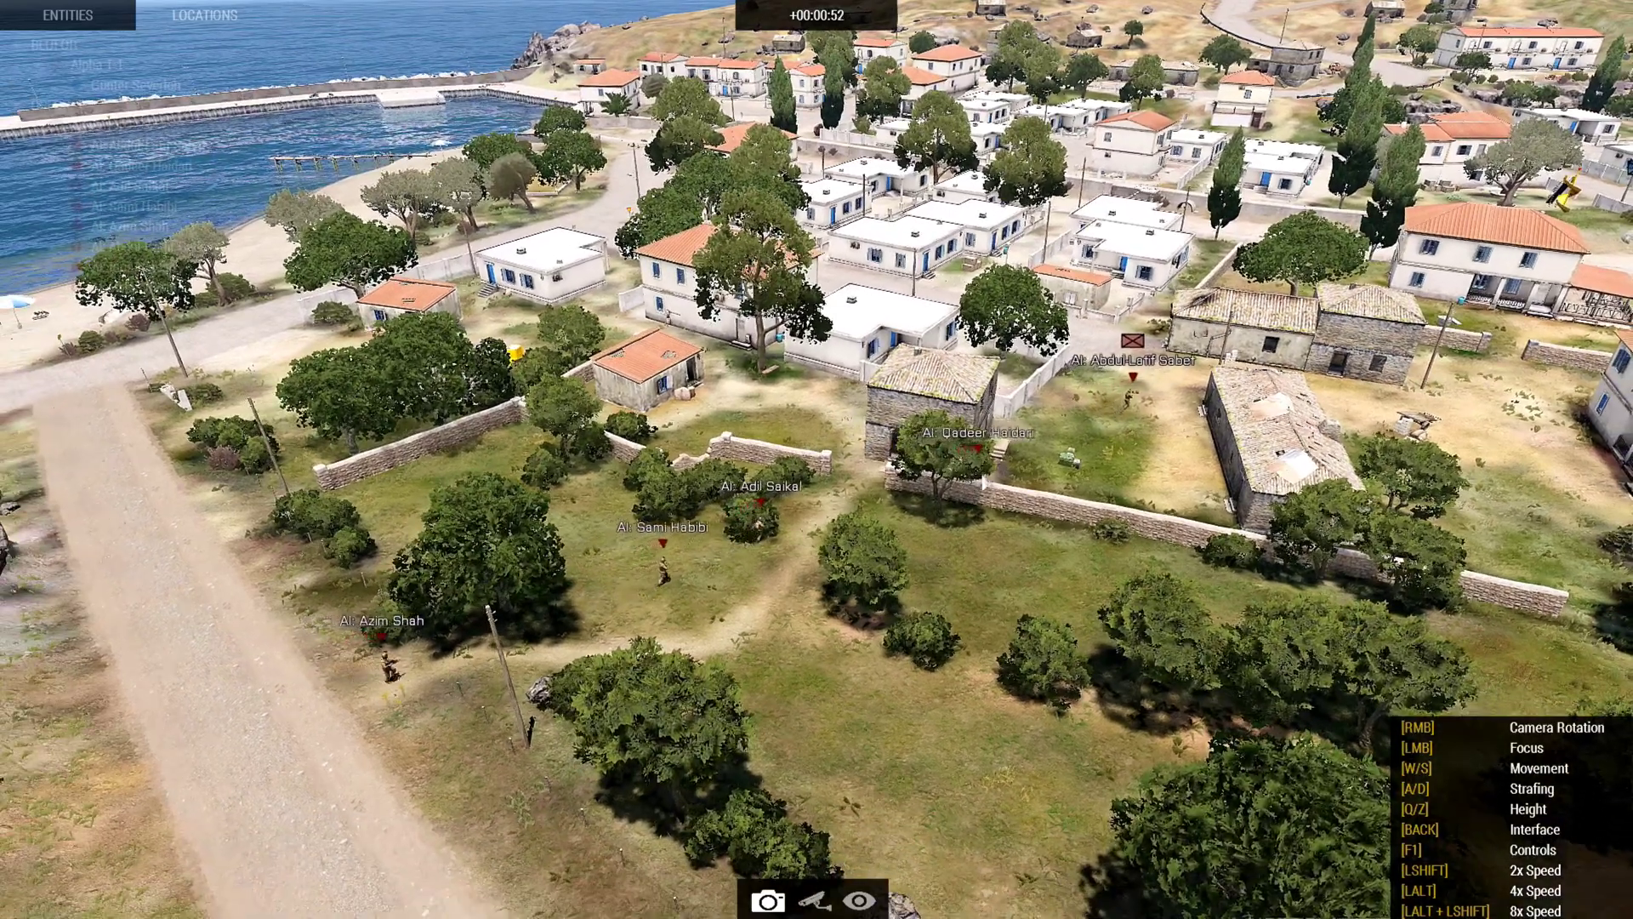
pyautogui.press('s')
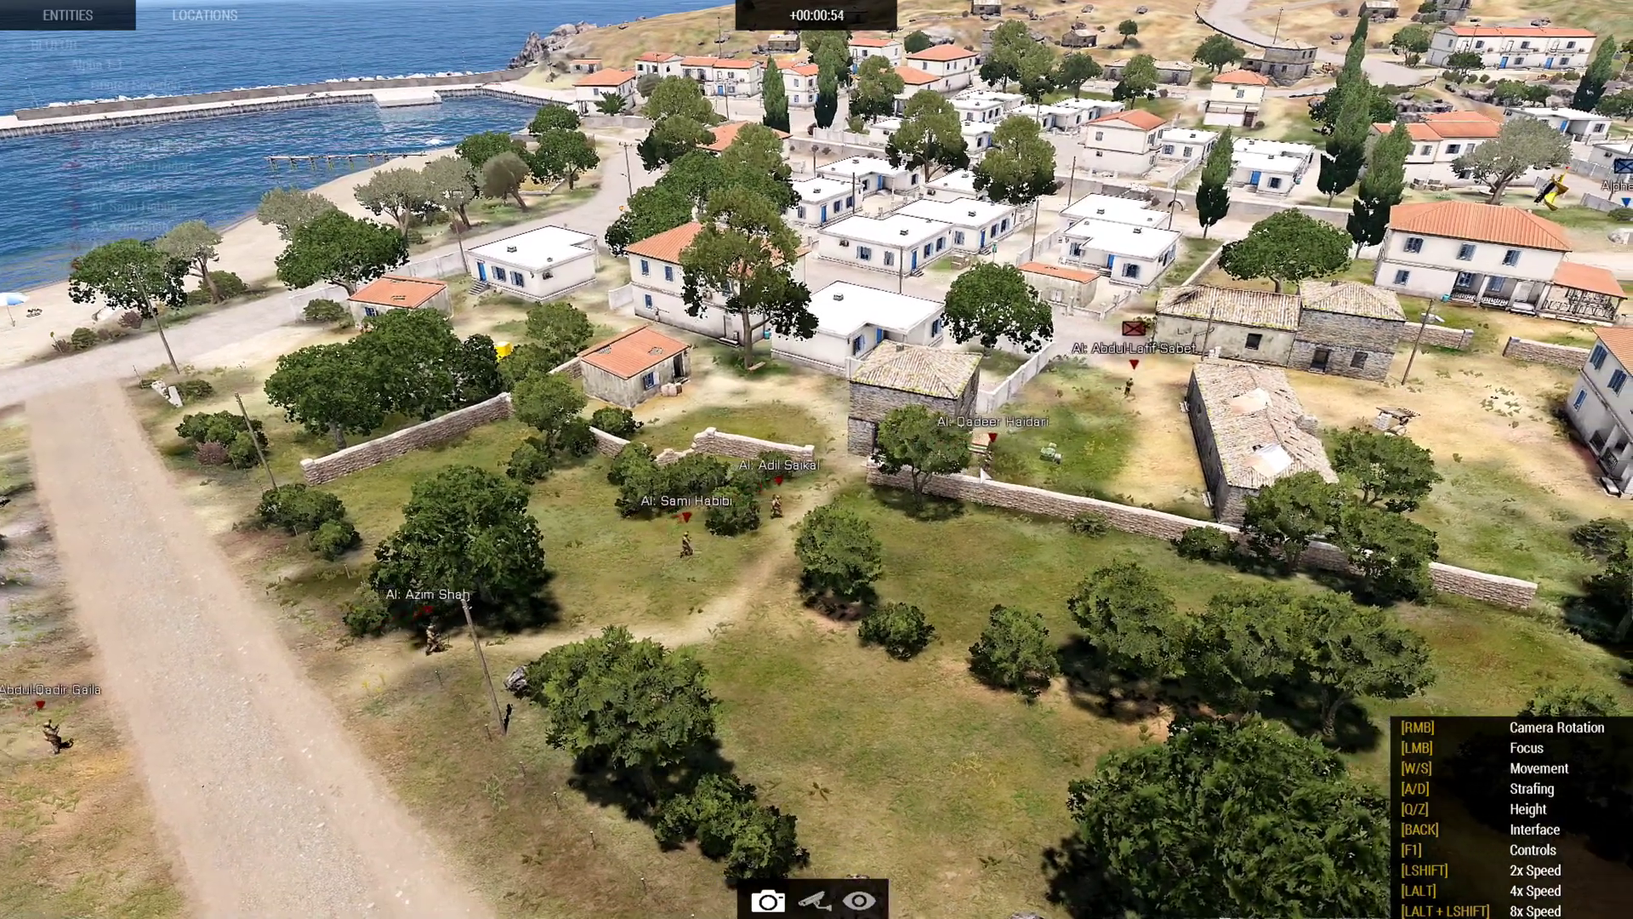
pyautogui.press('a')
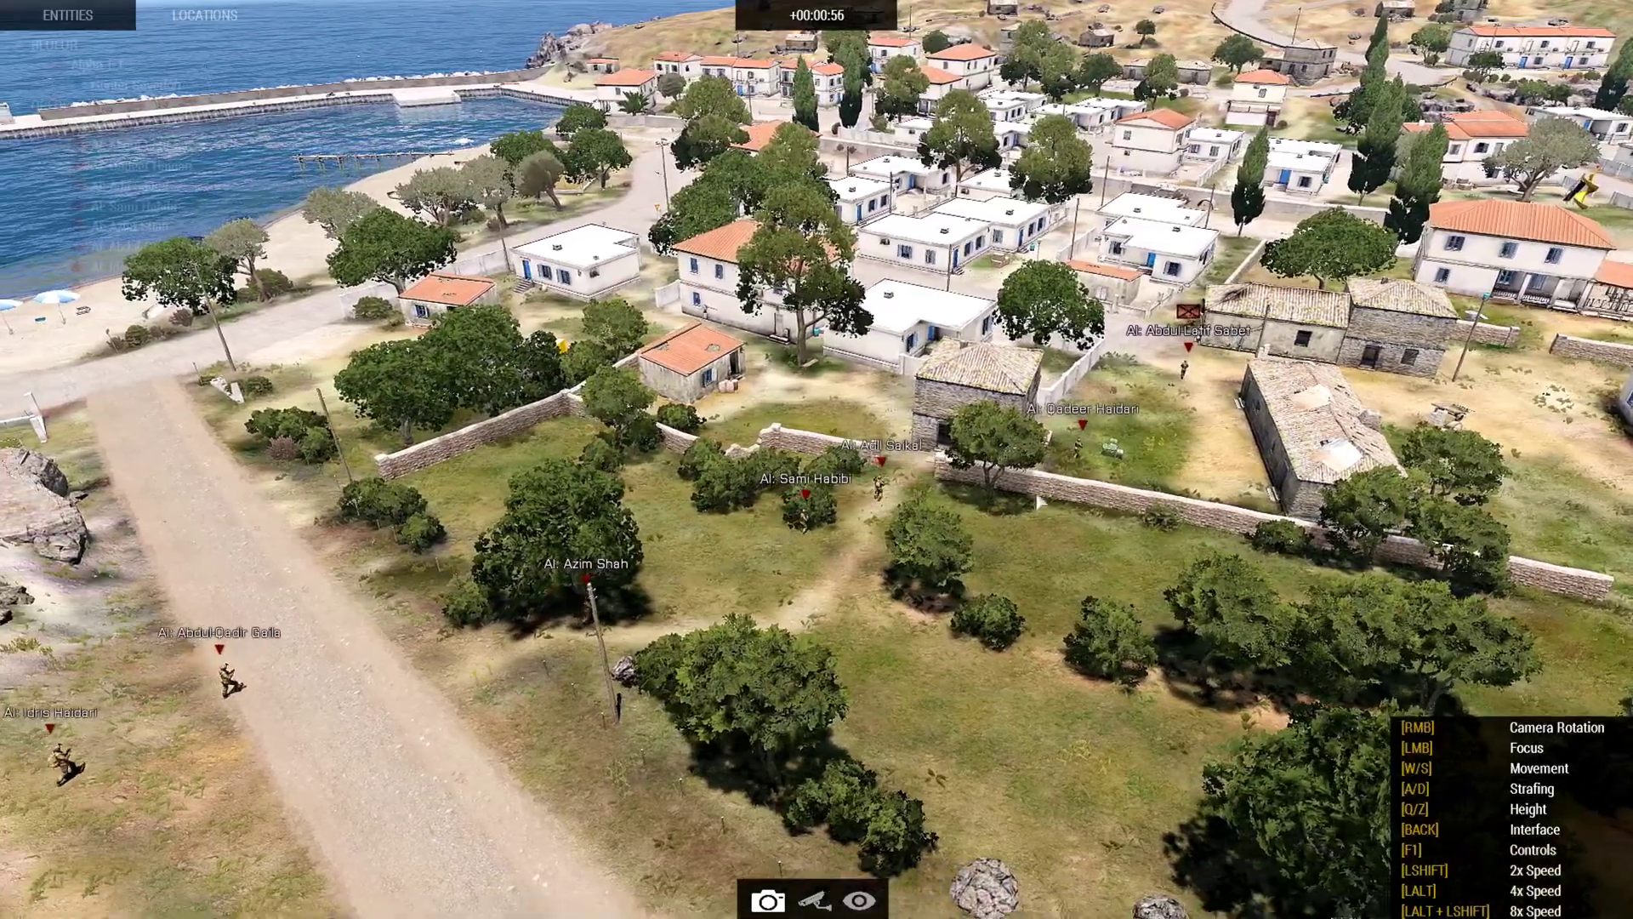
# - Finish observing the squad, end the mission test and return to the Eden Editor
pyautogui.press('a')
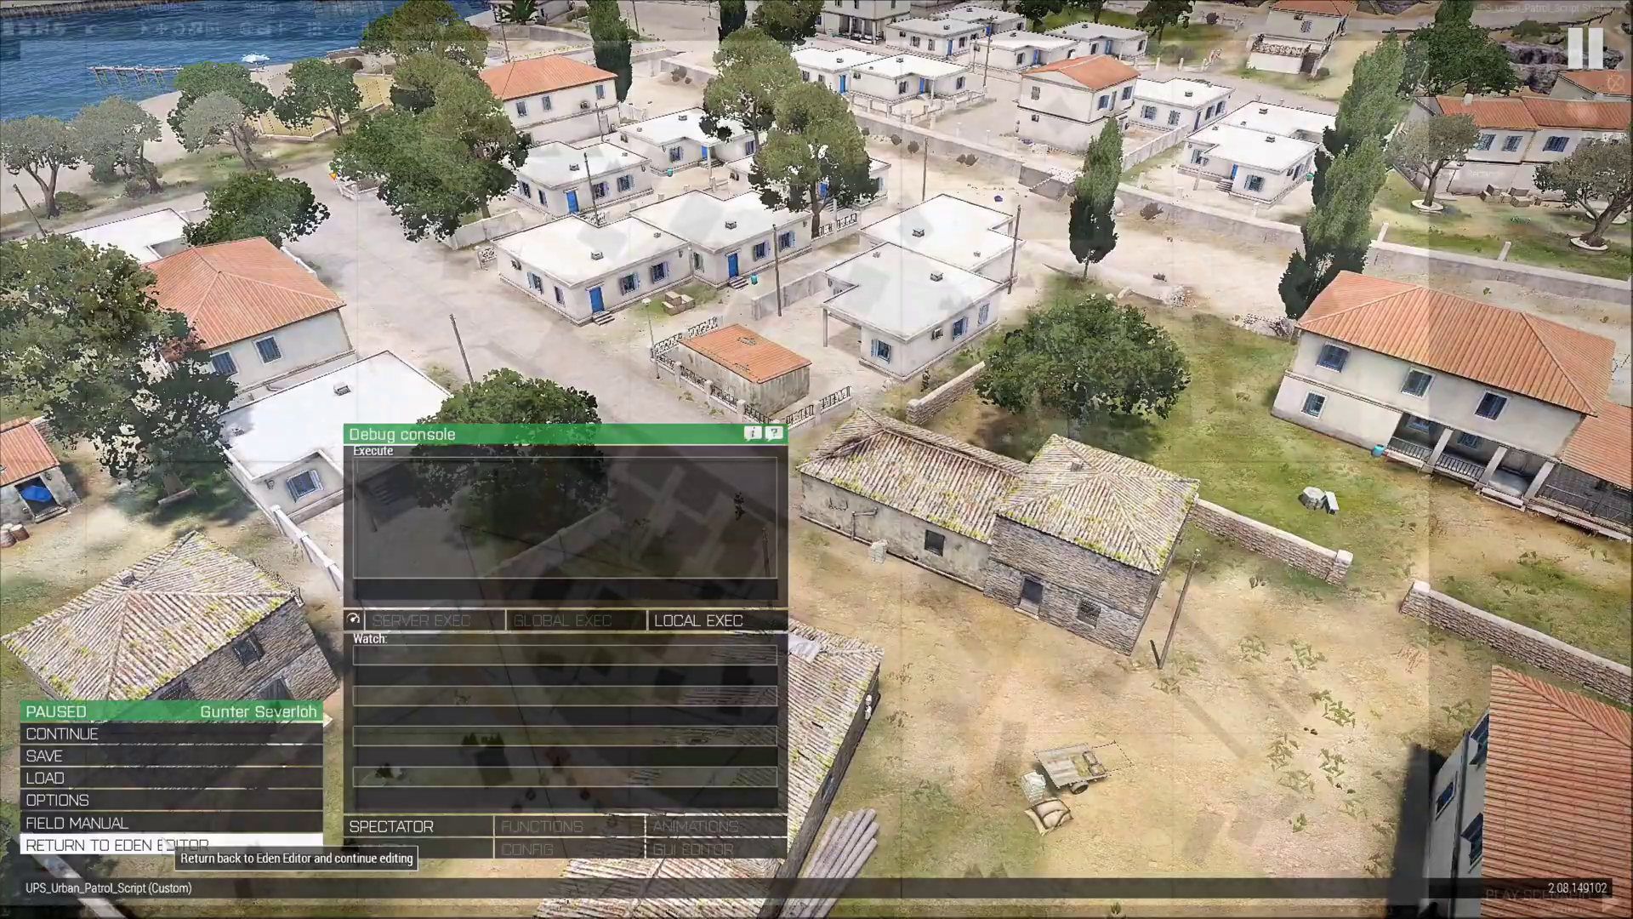
pyautogui.click(163, 840)
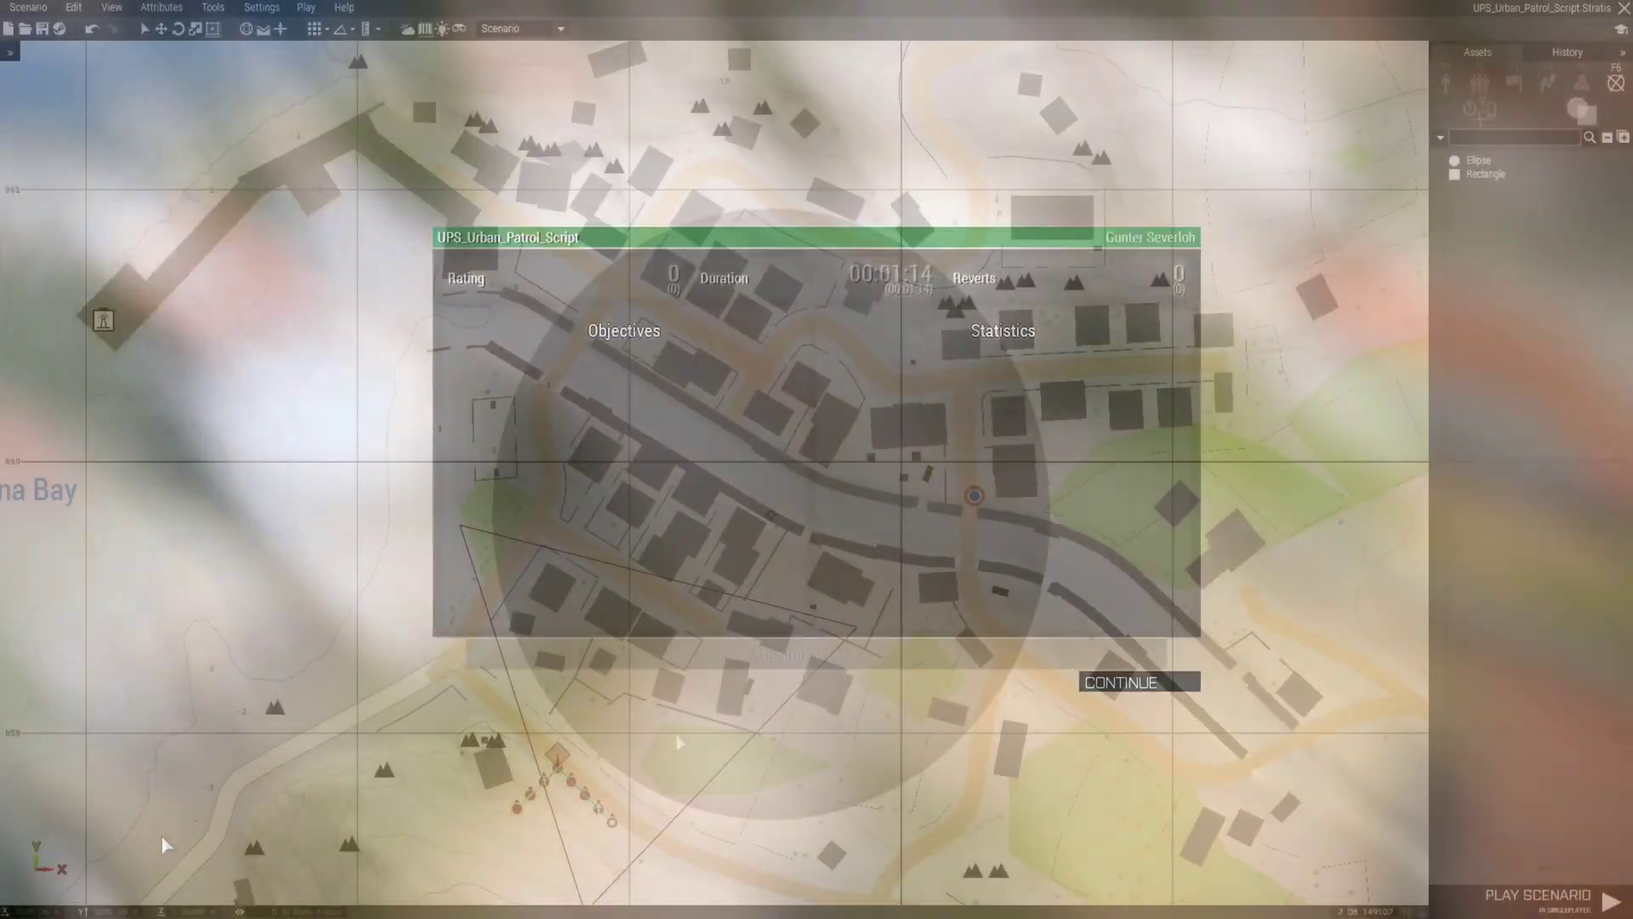
# - Place a second ellipse area marker over Agia Marina and enlarge it to cover the central town
pyautogui.moveTo(293, 479); pyautogui.dragTo(473, 481, button='right')
pyautogui.moveTo(936, 579); pyautogui.dragTo(621, 605, button='right')
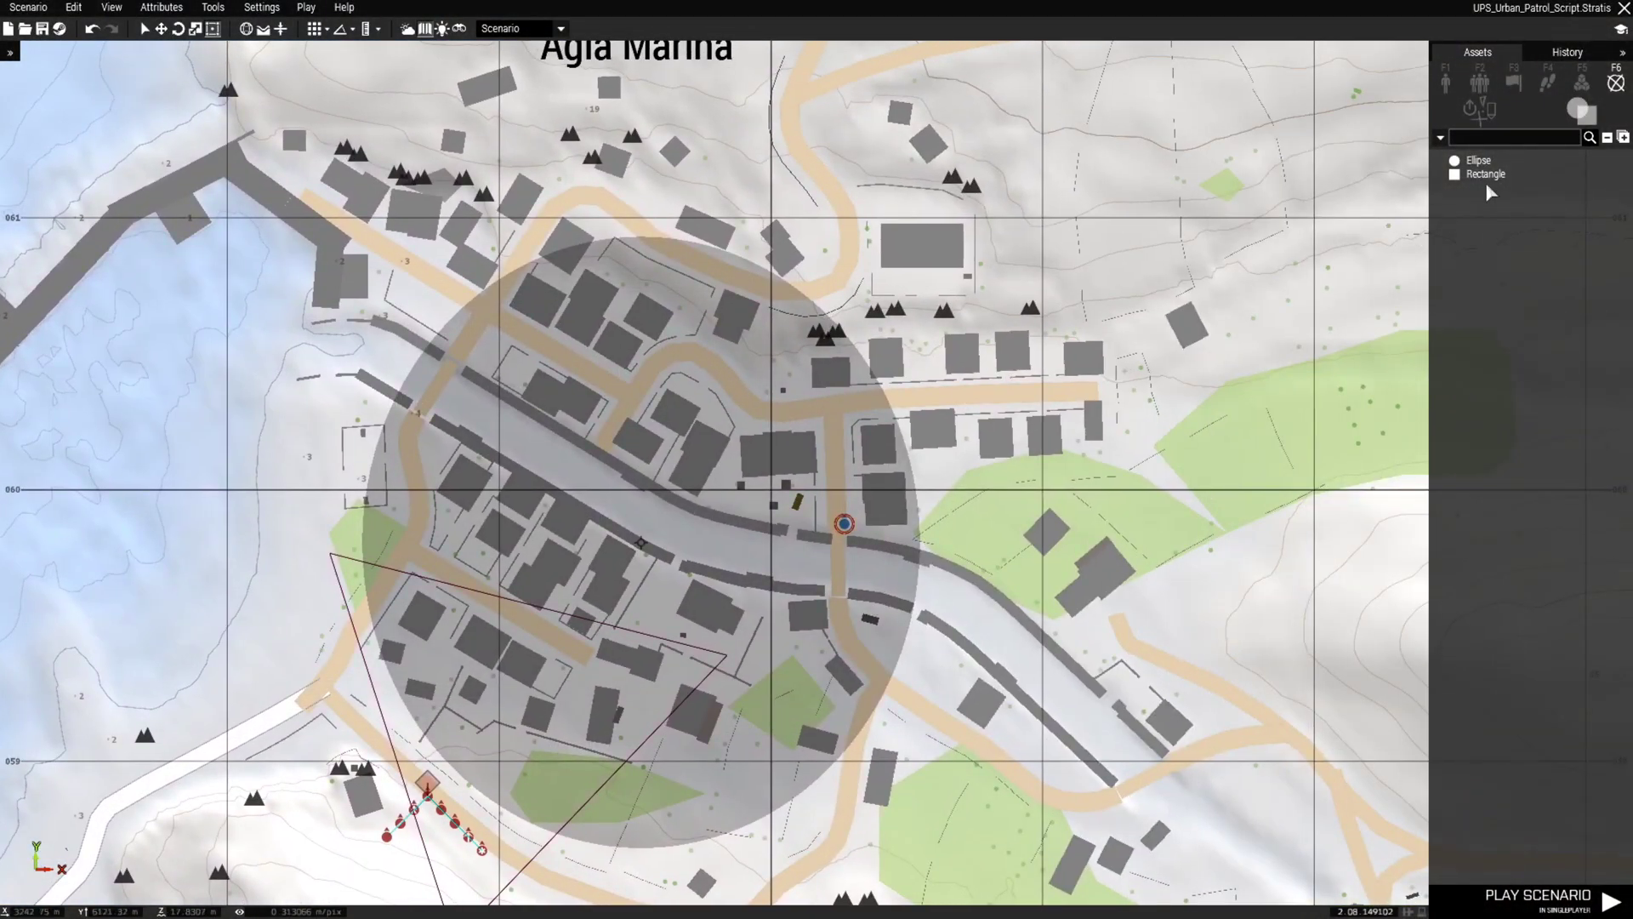
pyautogui.click(1473, 160)
pyautogui.moveTo(1117, 475); pyautogui.dragTo(1248, 381, button='right')
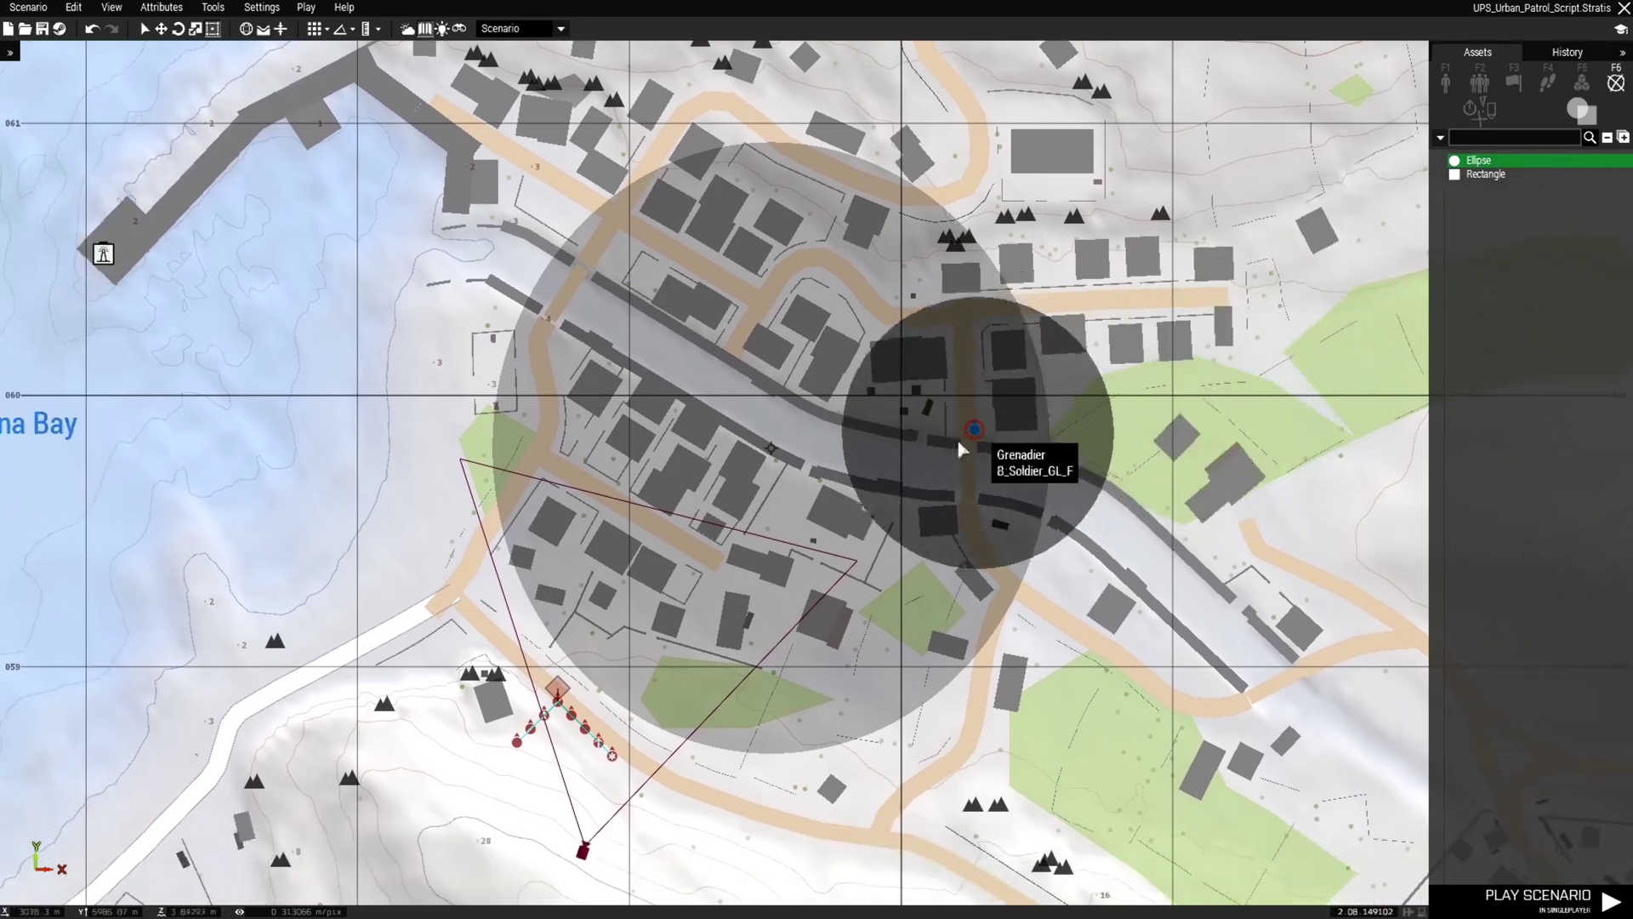
pyautogui.click(852, 453)
pyautogui.moveTo(723, 317); pyautogui.dragTo(417, 275)
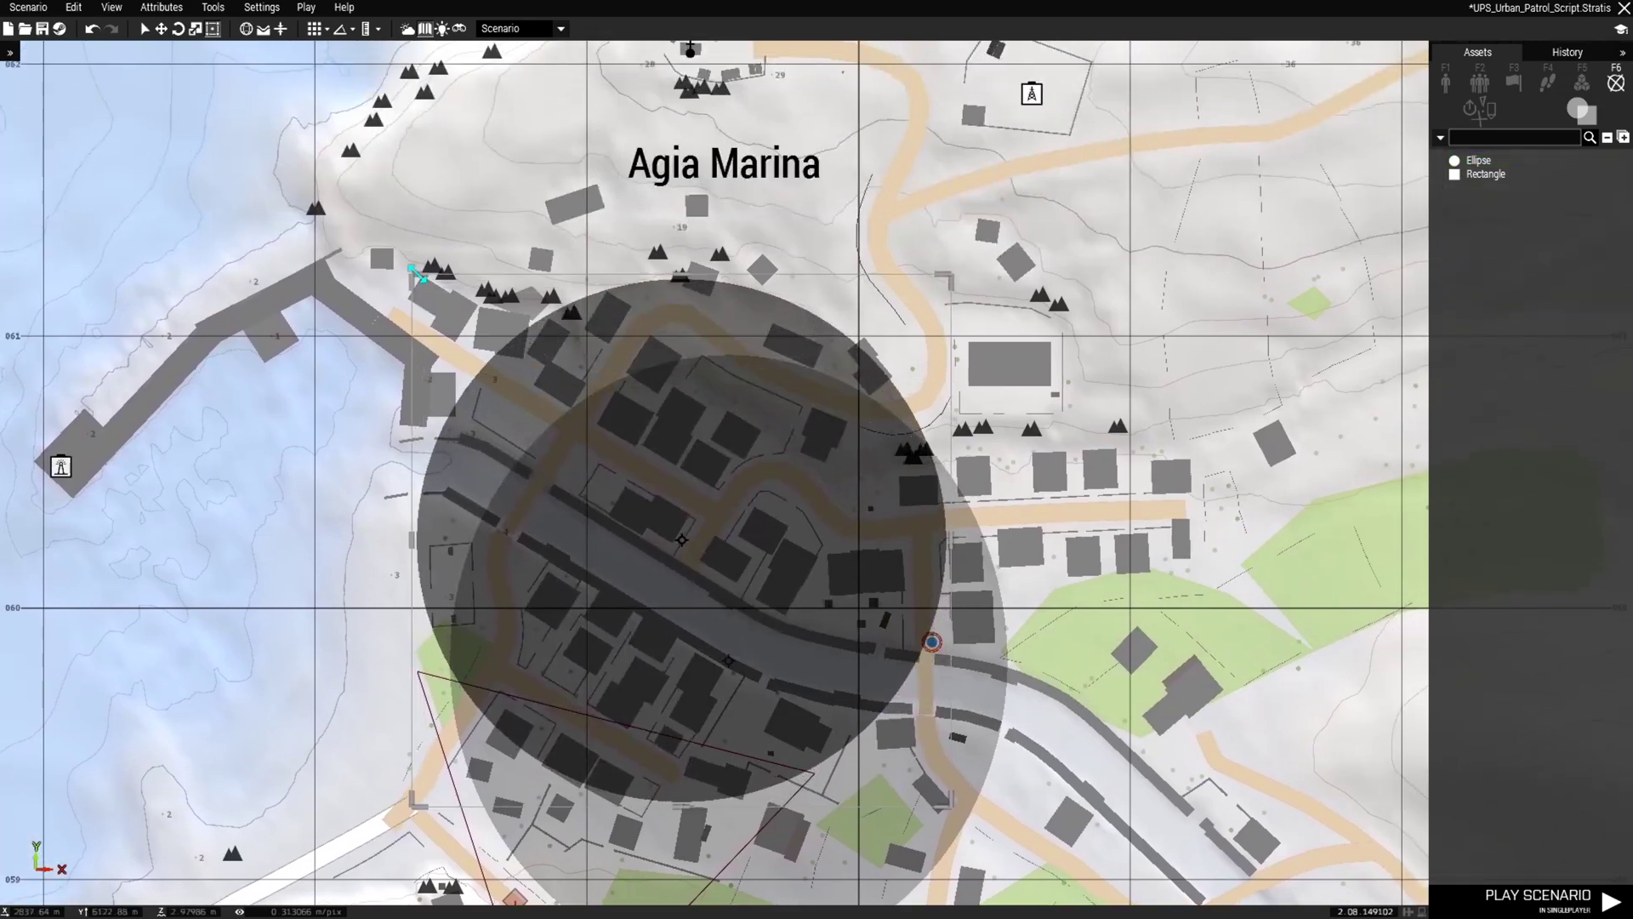
# - Stretch the new ellipse marker southeast, west and north beyond the first marker, to a size of about 184 by 178
pyautogui.moveTo(764, 677); pyautogui.dragTo(772, 383, button='right')
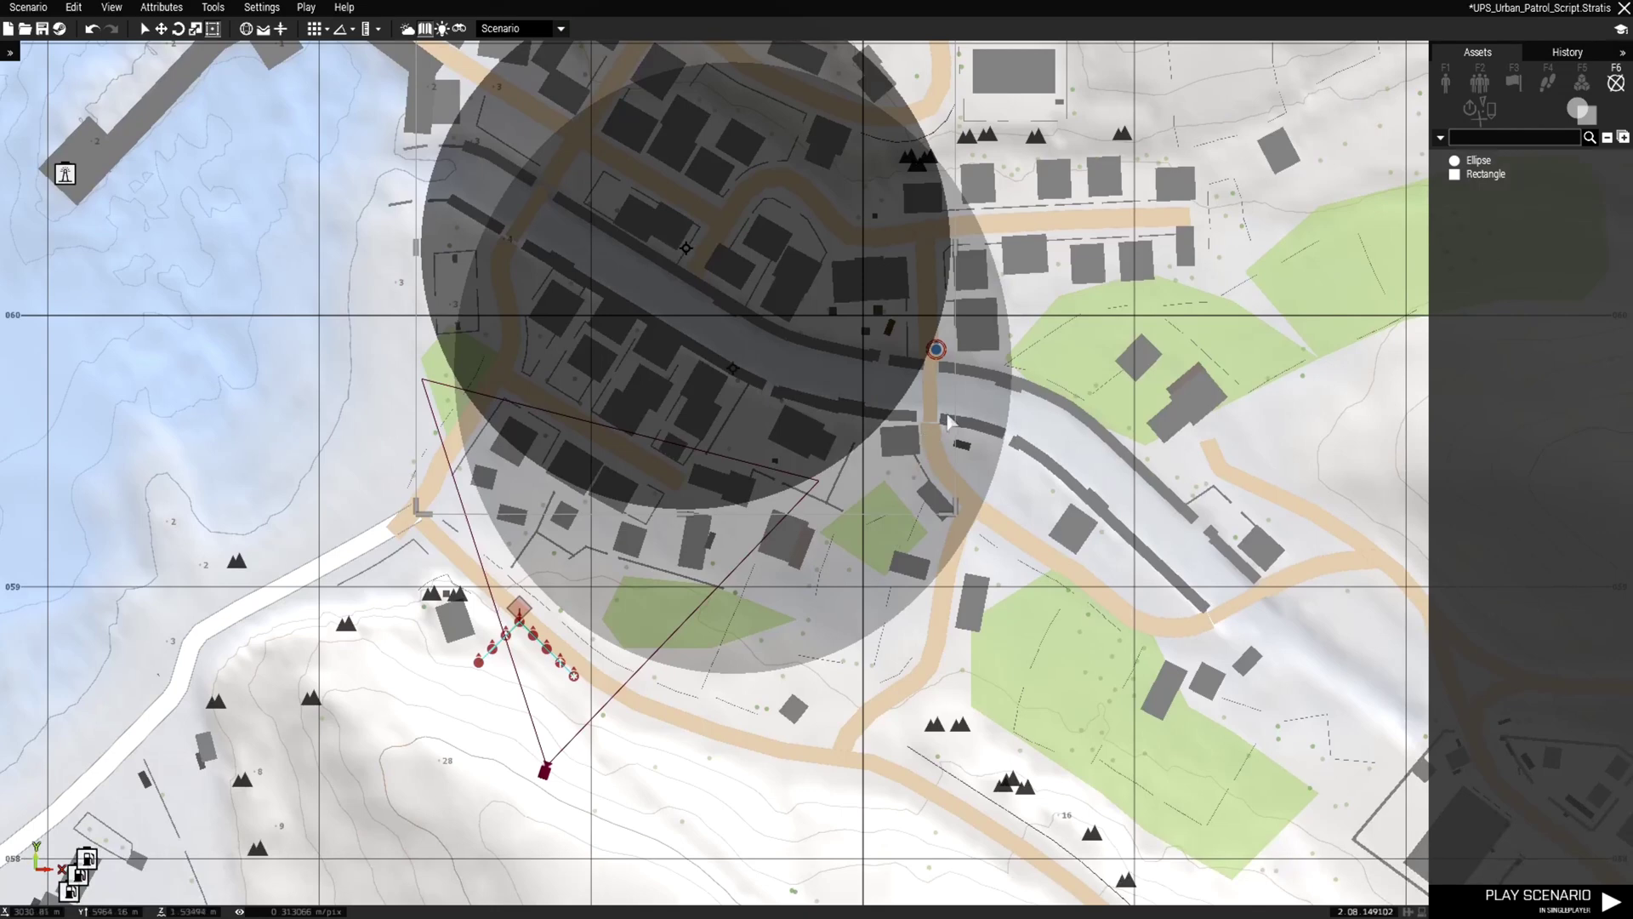
pyautogui.moveTo(955, 511); pyautogui.dragTo(1063, 664)
pyautogui.moveTo(664, 375); pyautogui.dragTo(1064, 714, button='right')
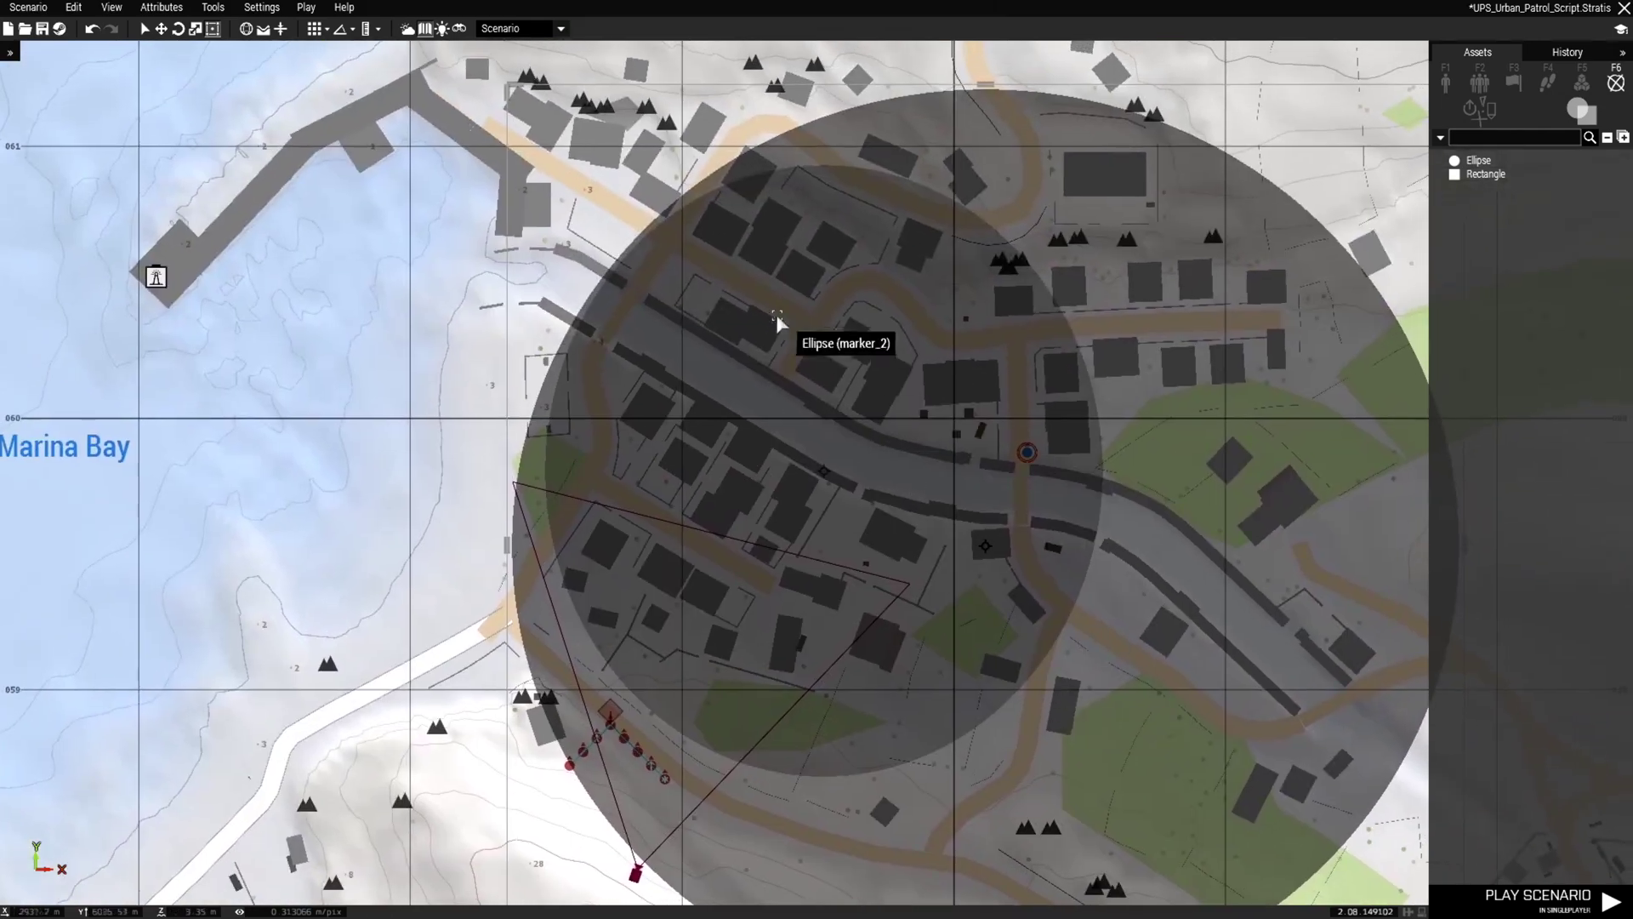
pyautogui.moveTo(680, 314); pyautogui.dragTo(677, 387, button='right')
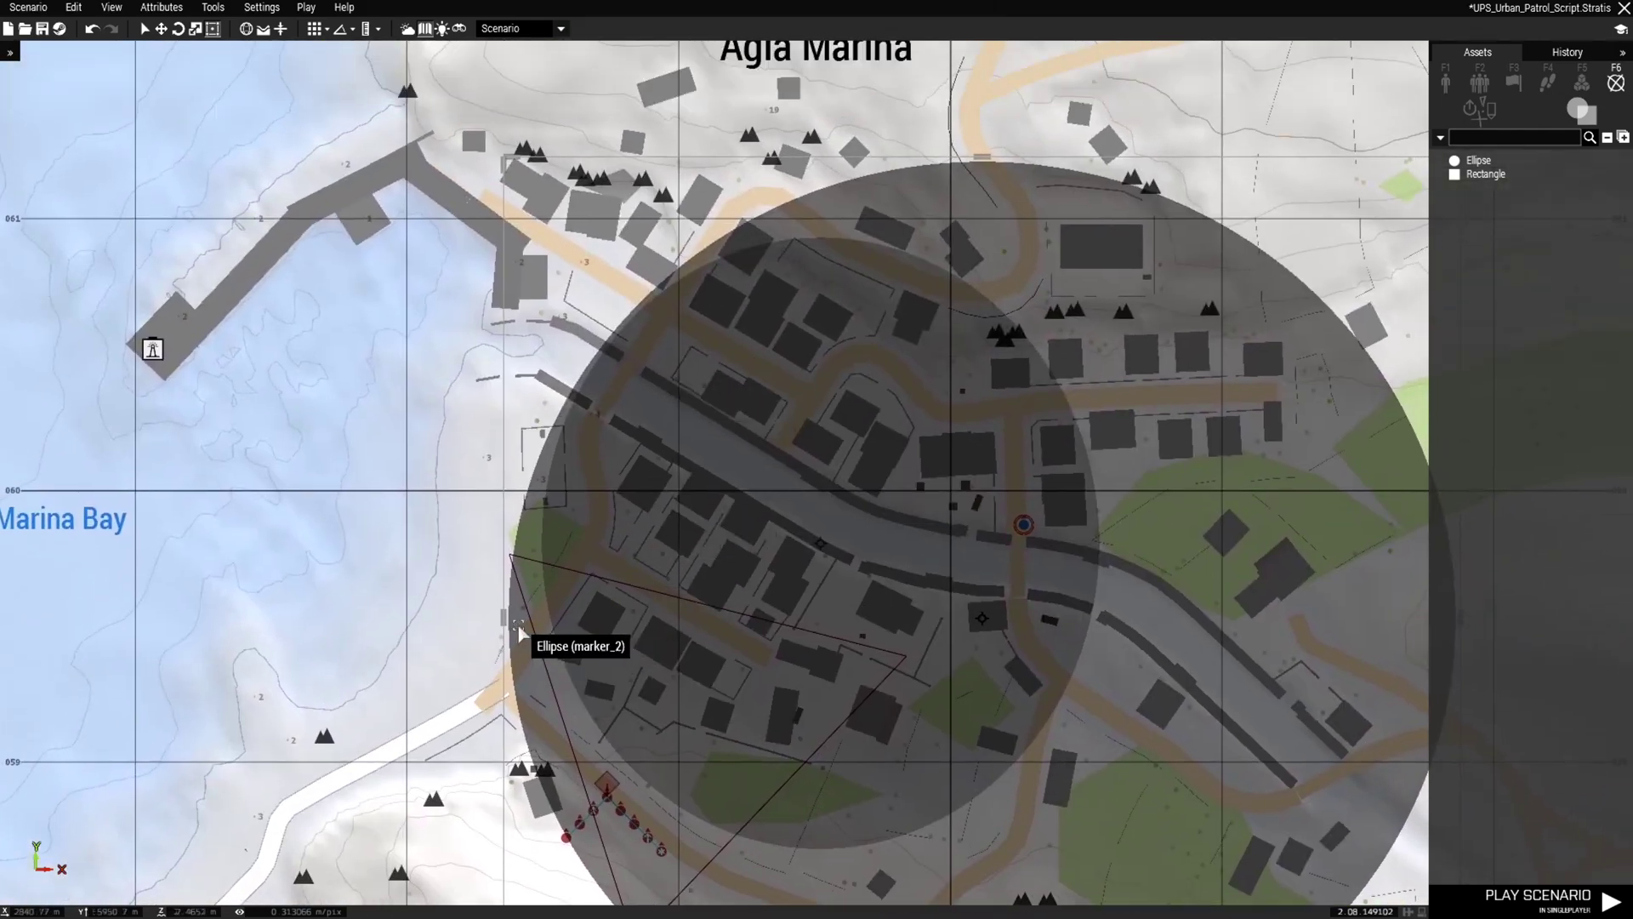
pyautogui.moveTo(504, 621); pyautogui.dragTo(449, 625)
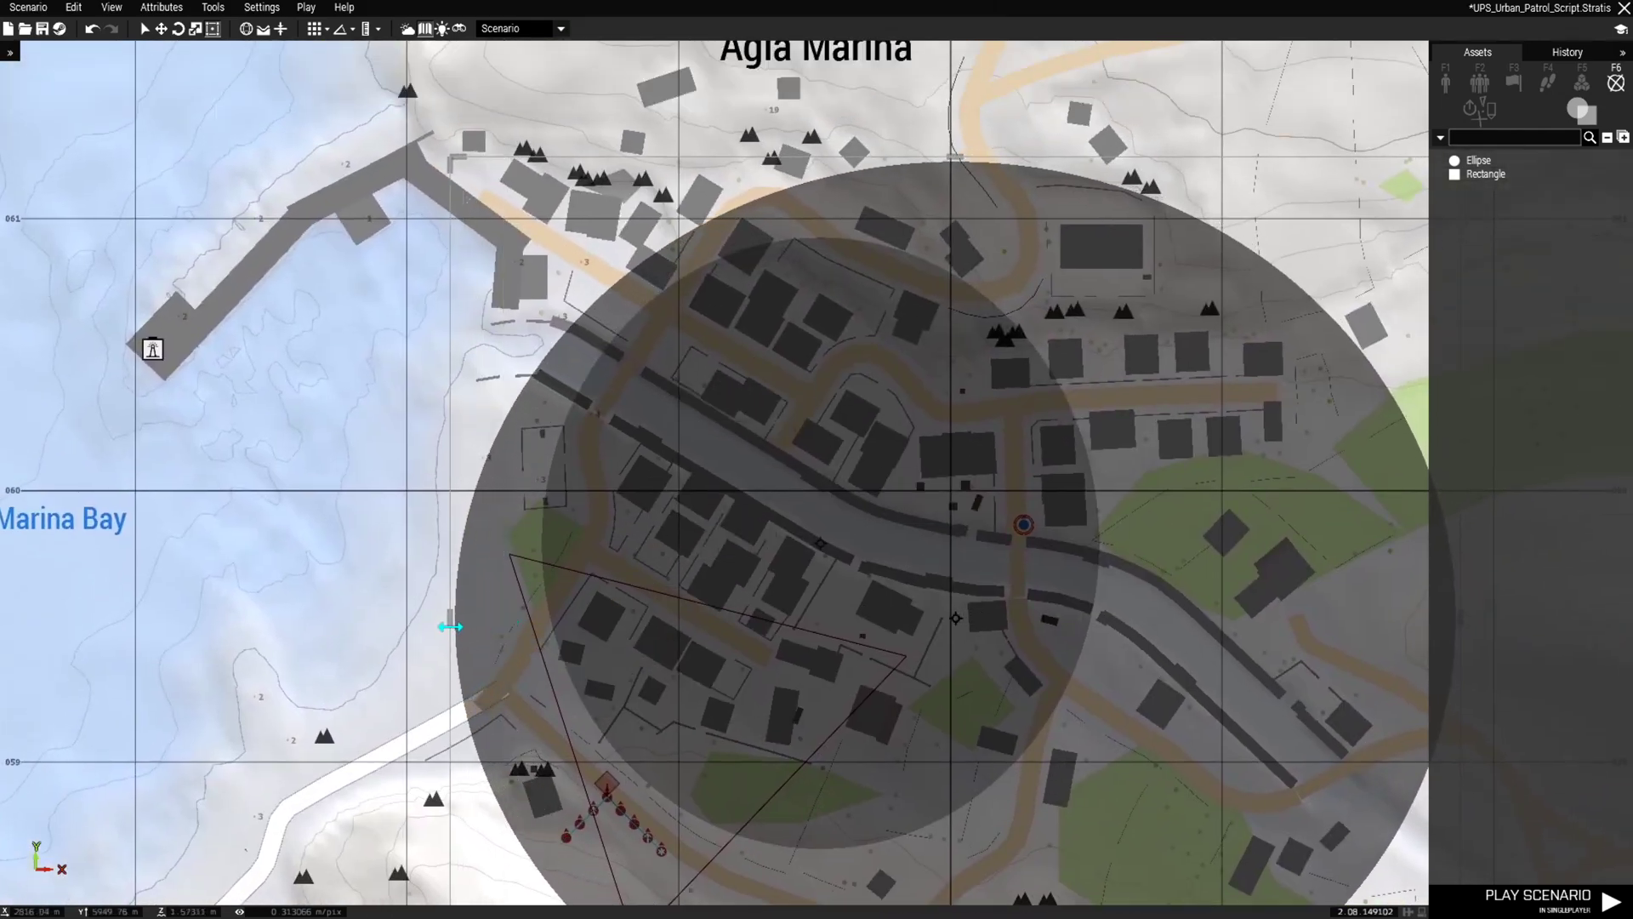
pyautogui.moveTo(987, 285); pyautogui.dragTo(877, 483, button='right')
pyautogui.scroll(1, 869, 460)
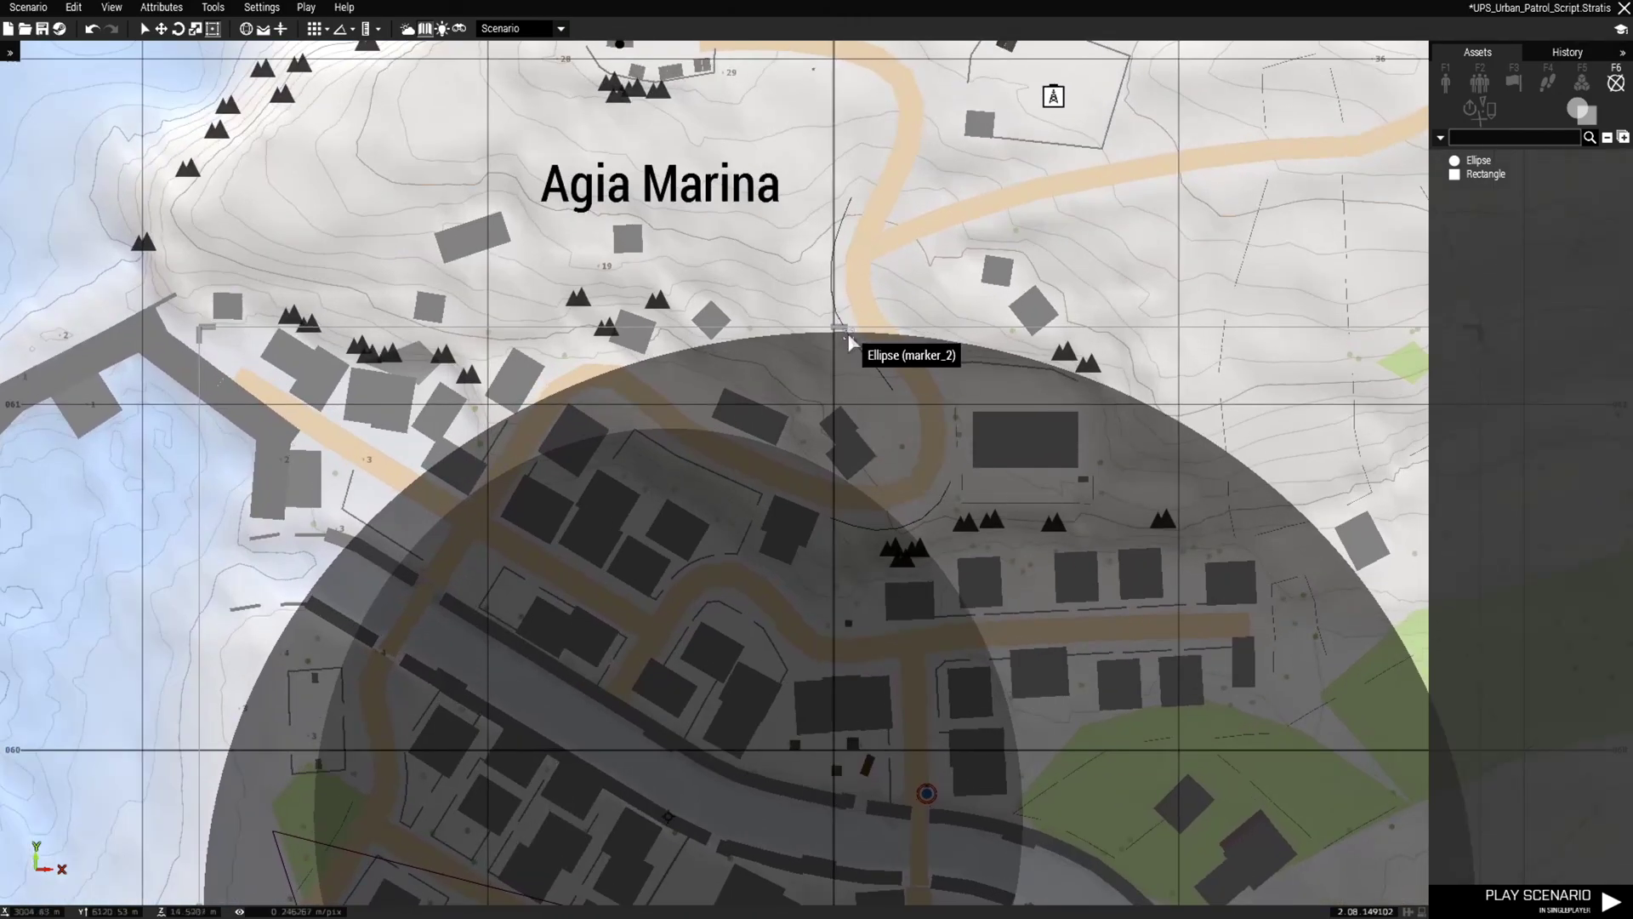
pyautogui.moveTo(846, 325); pyautogui.dragTo(856, 254)
# - Set the new, larger ellipse marker's variable name to mark1
pyautogui.moveTo(833, 467); pyautogui.dragTo(920, 1, button='right')
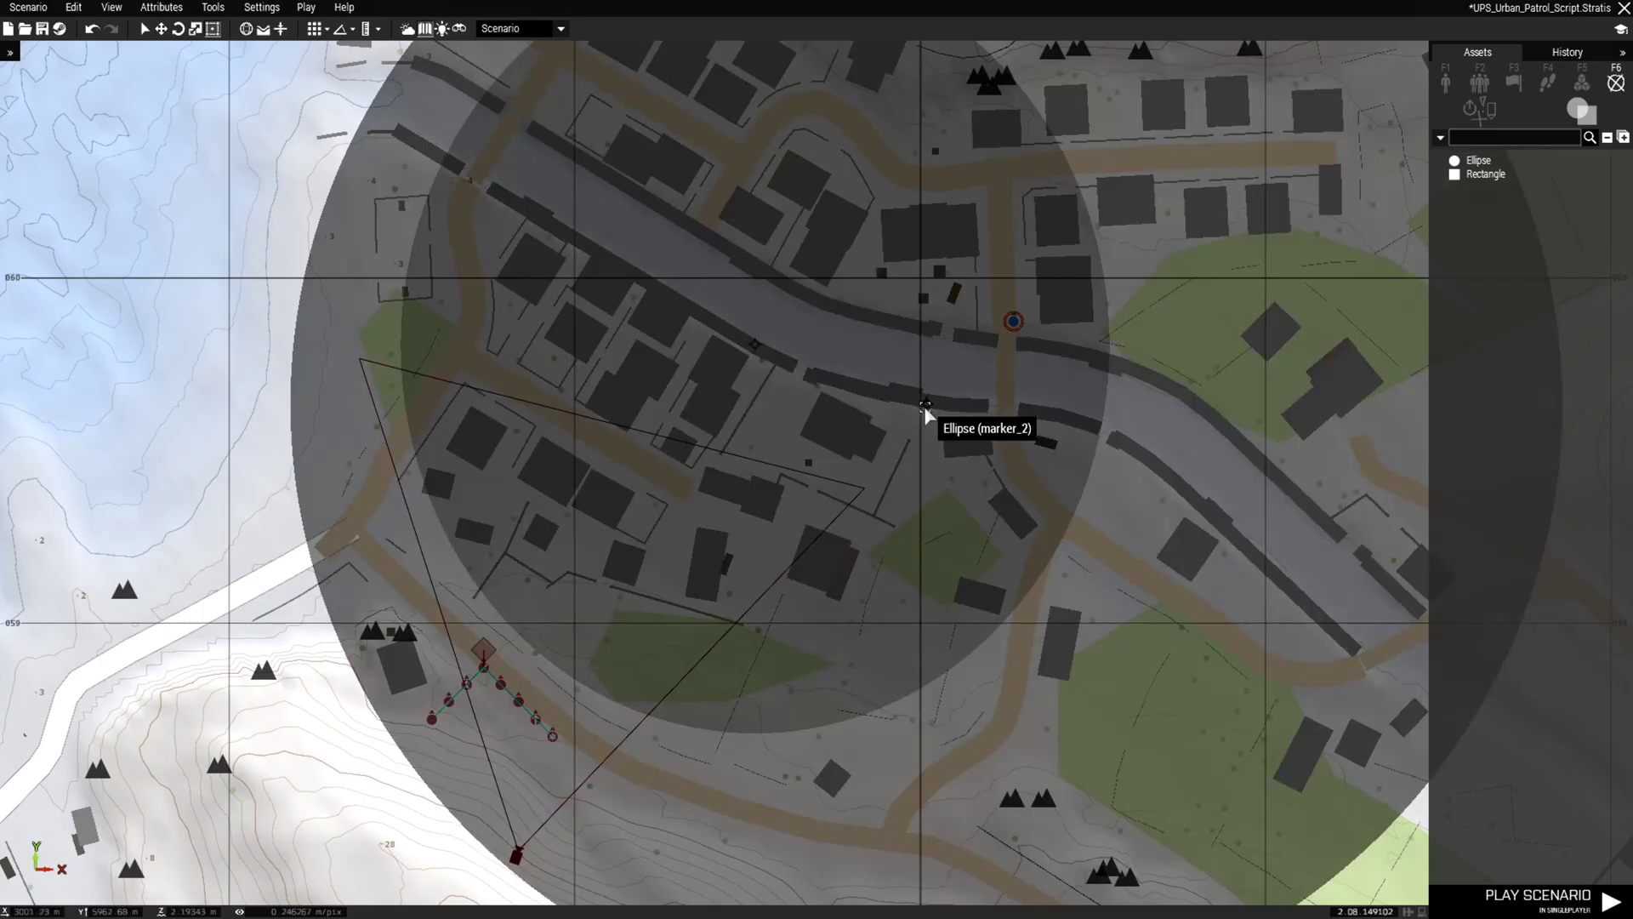
pyautogui.doubleClick(924, 406)
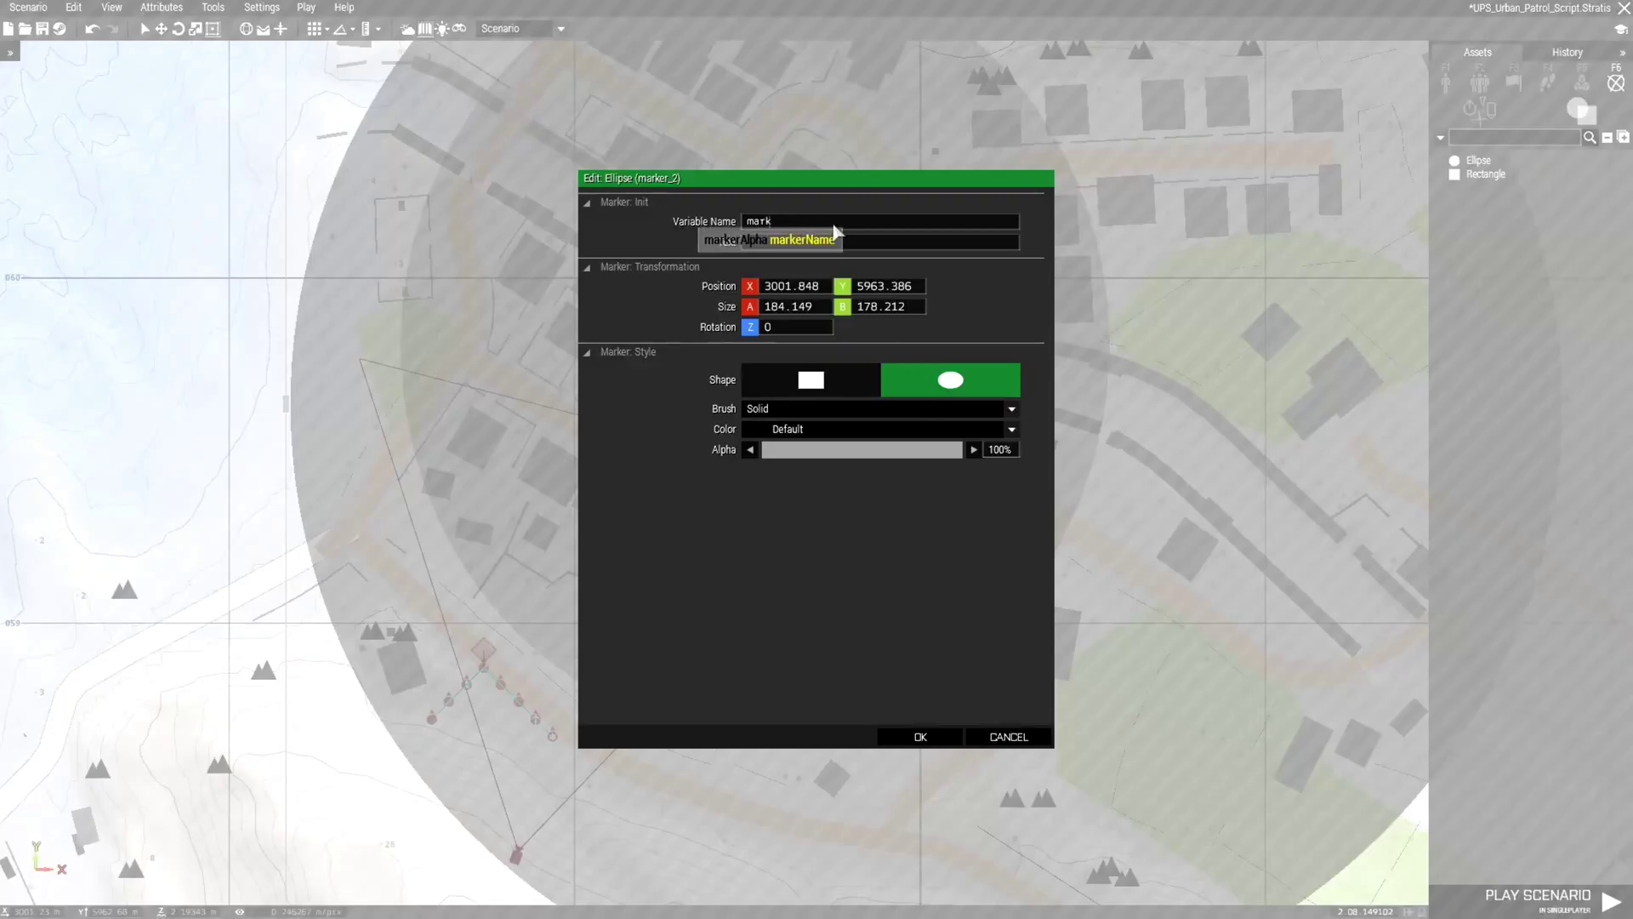
pyautogui.click(921, 736)
# - Place a crewed NATO Hunter HMG on the road northeast of Agia Marina, outside the large marker
pyautogui.scroll(-4, 917, 733)
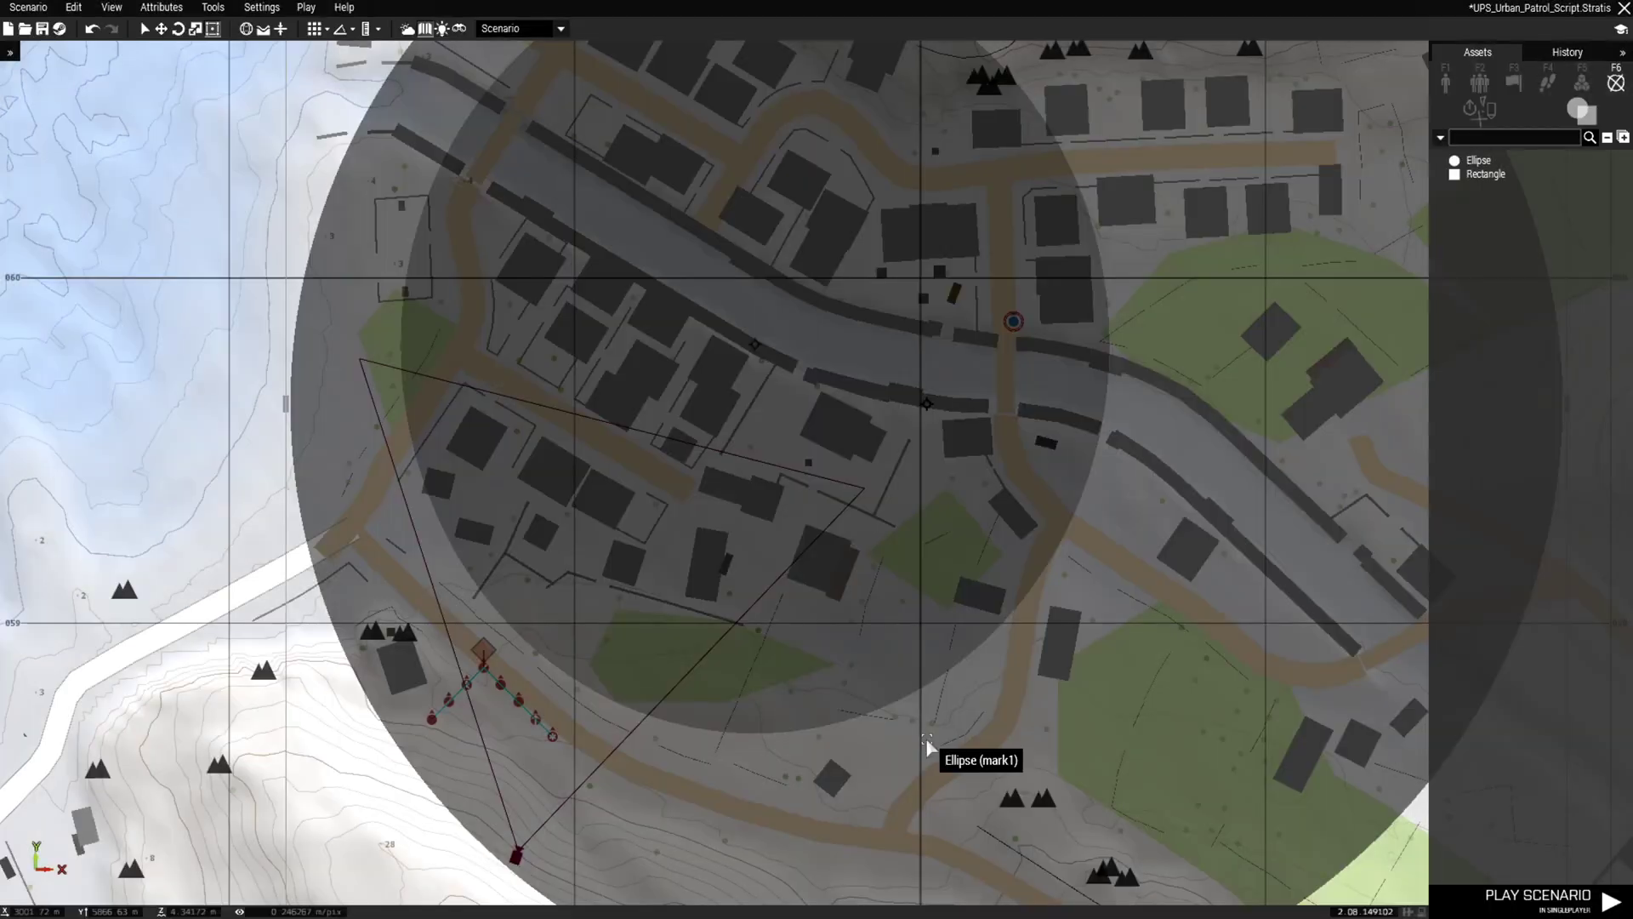
pyautogui.click(1294, 340)
pyautogui.moveTo(1313, 306); pyautogui.dragTo(1128, 364, button='right')
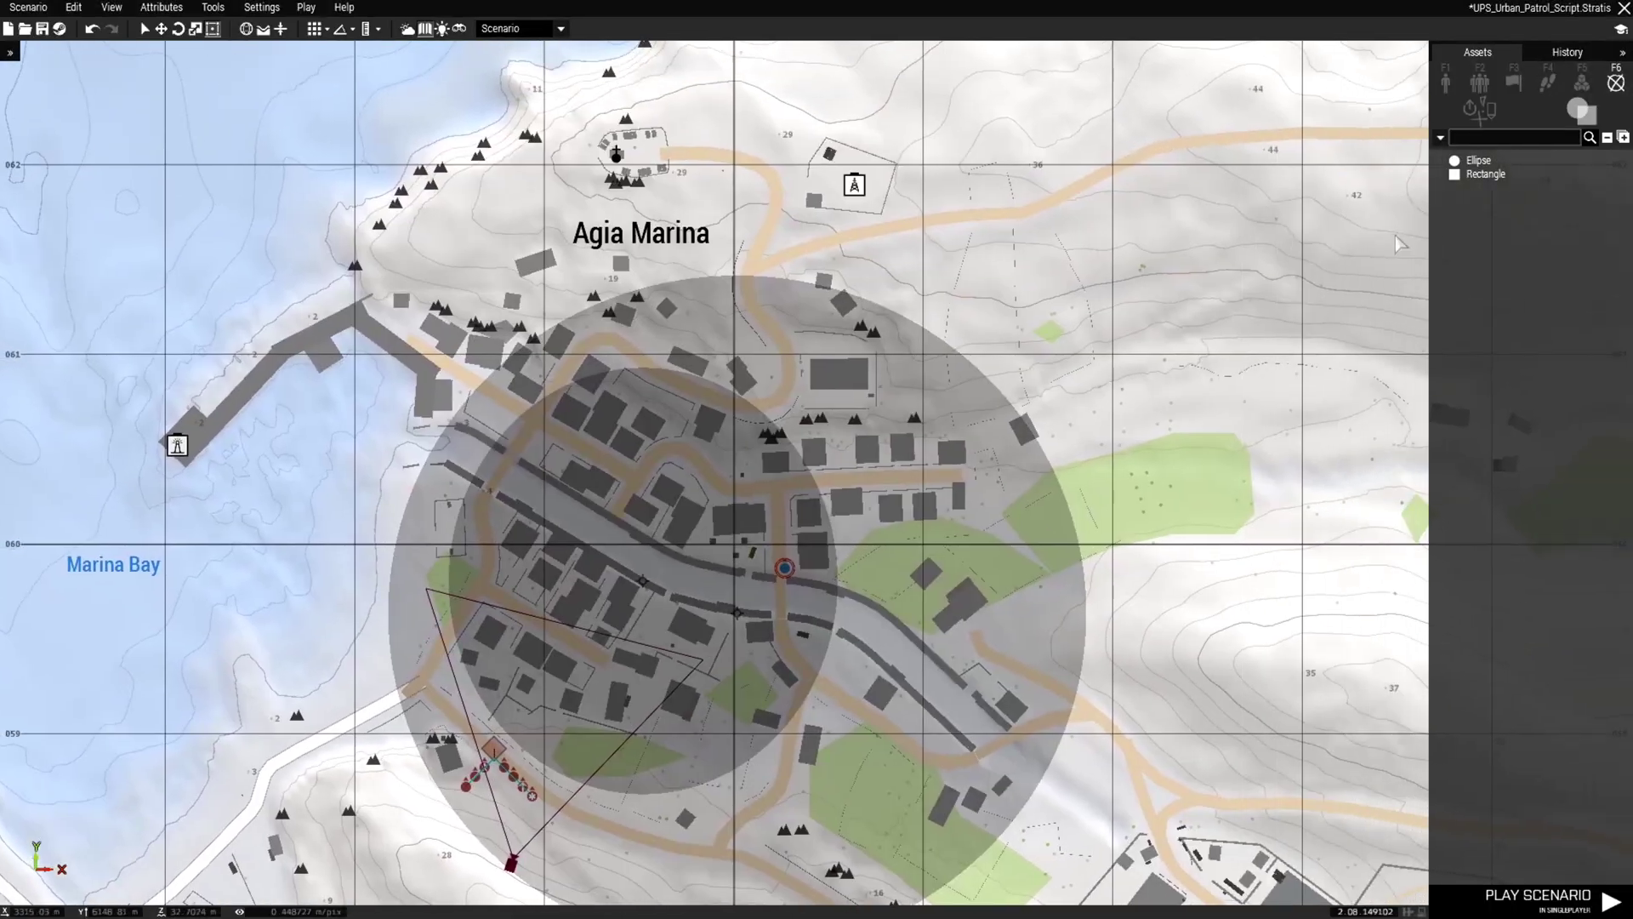
pyautogui.click(1446, 82)
pyautogui.click(1454, 268)
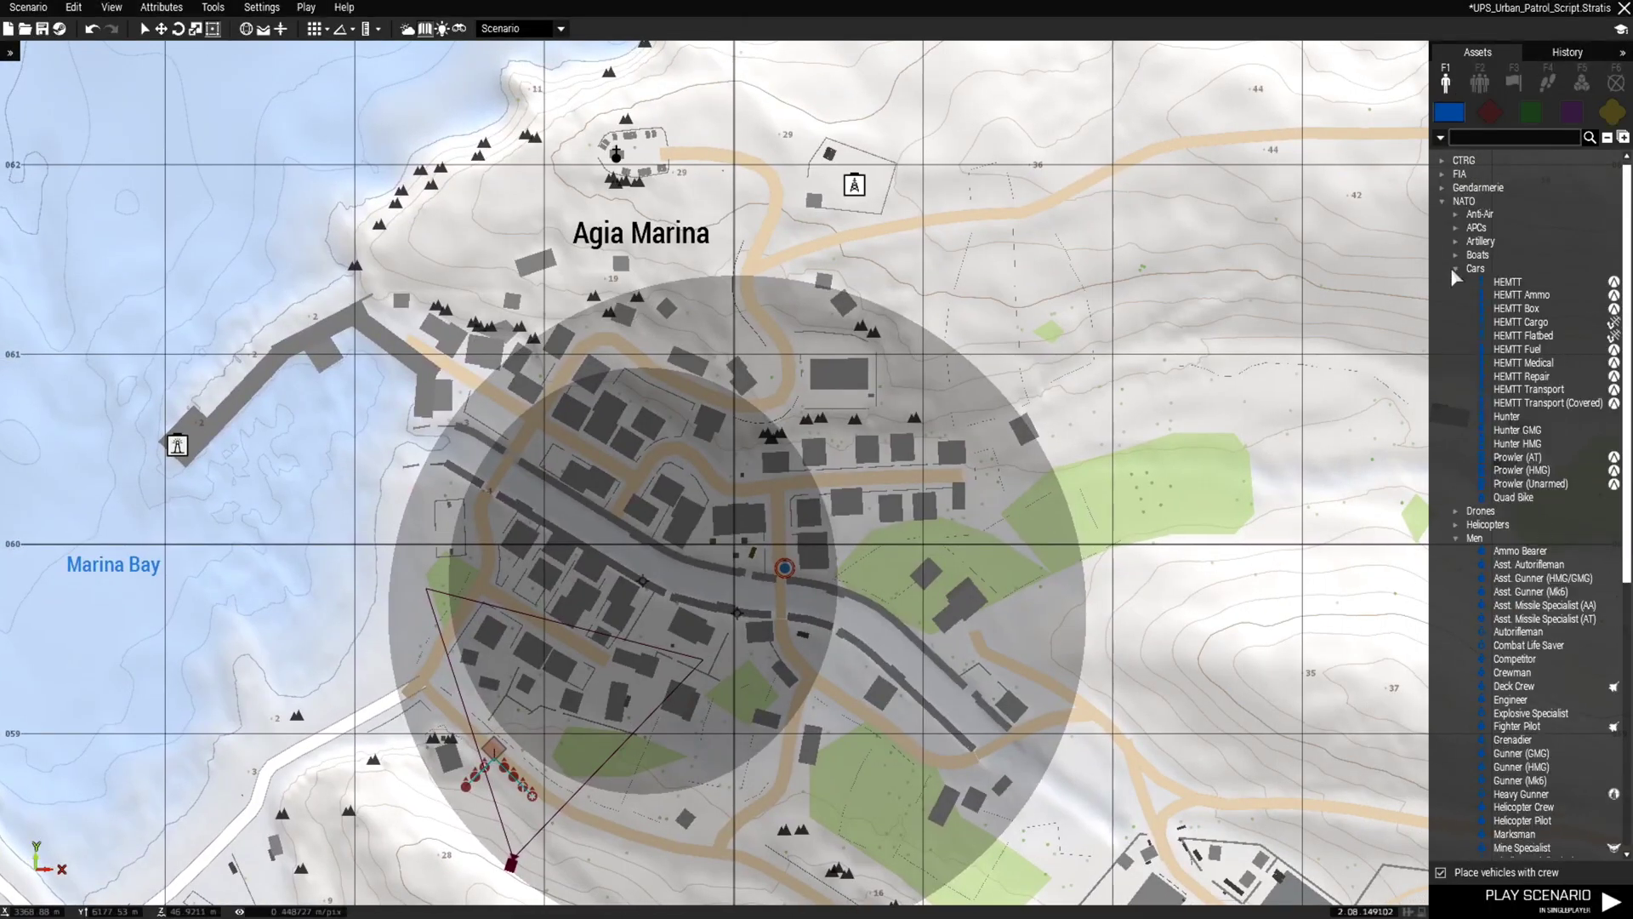
pyautogui.click(1518, 443)
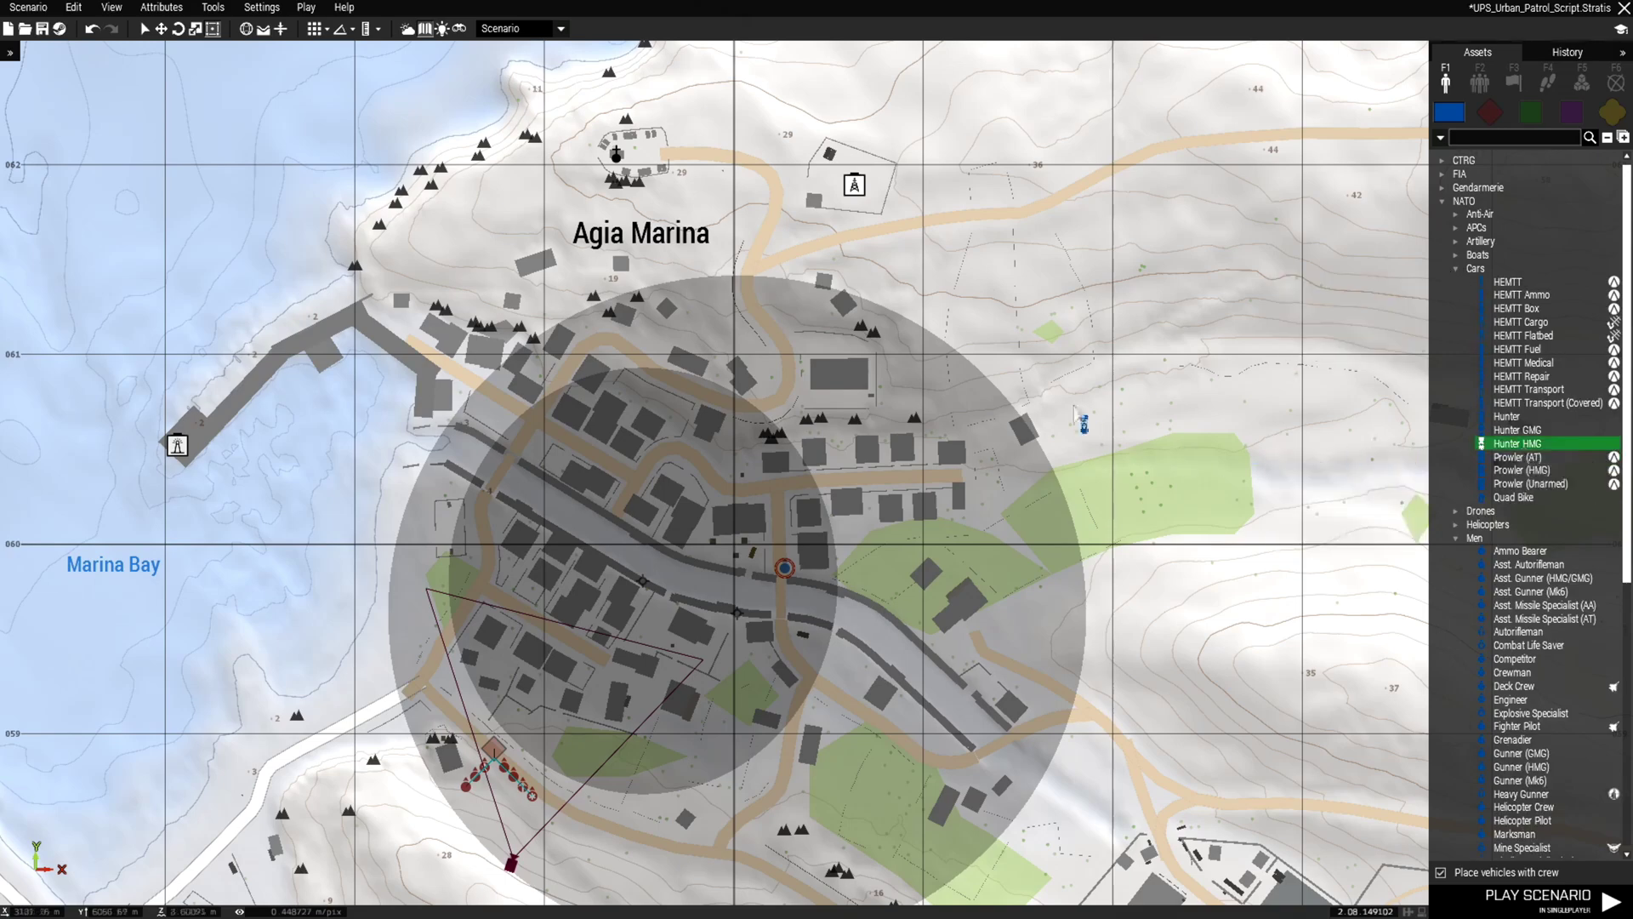
pyautogui.moveTo(943, 274); pyautogui.dragTo(587, 415, button='right')
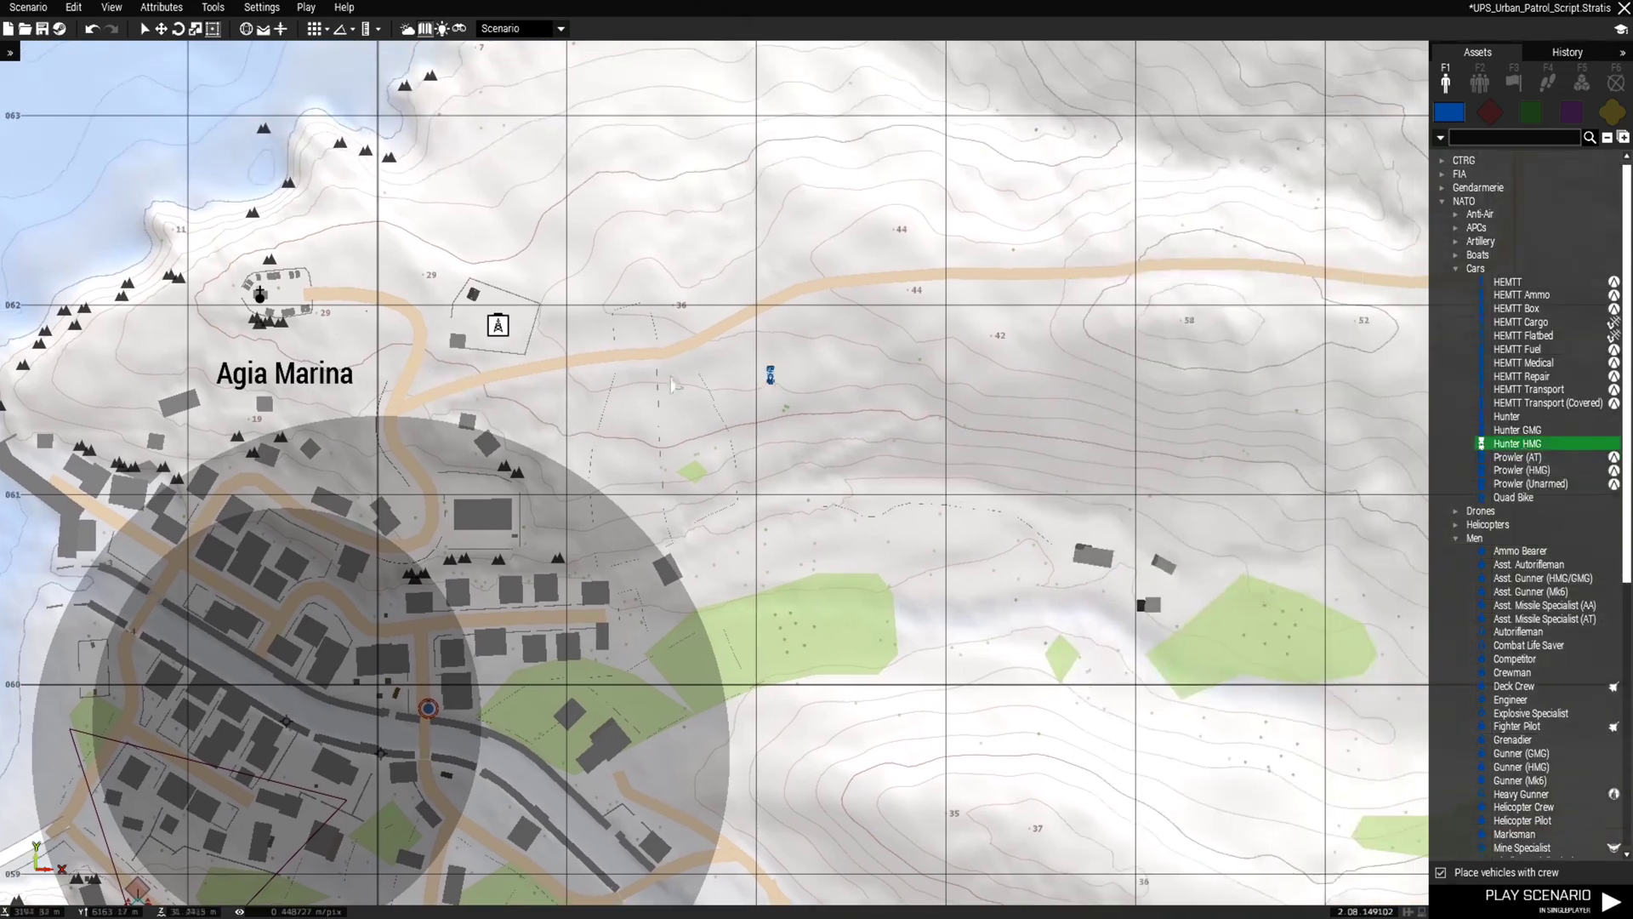
pyautogui.scroll(2, 585, 374)
pyautogui.scroll(2, 738, 332)
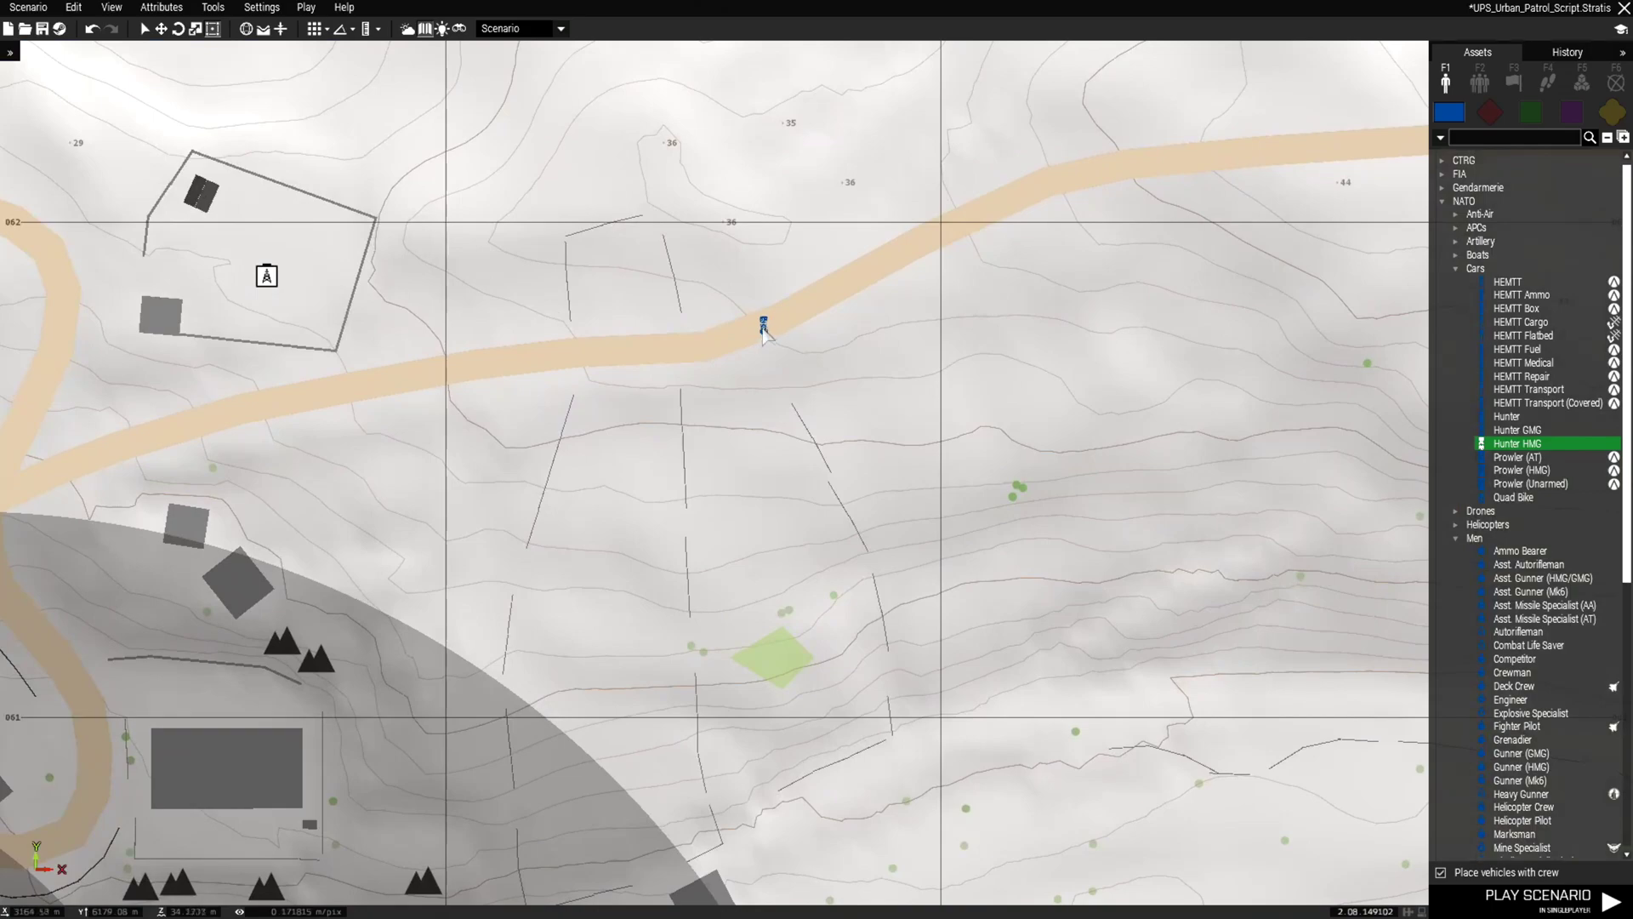
pyautogui.click(768, 331)
# - Rotate the Hunter HMG in the 3D view to face west-southwest along the road toward the town, about 246°
pyautogui.scroll(4, 776, 330)
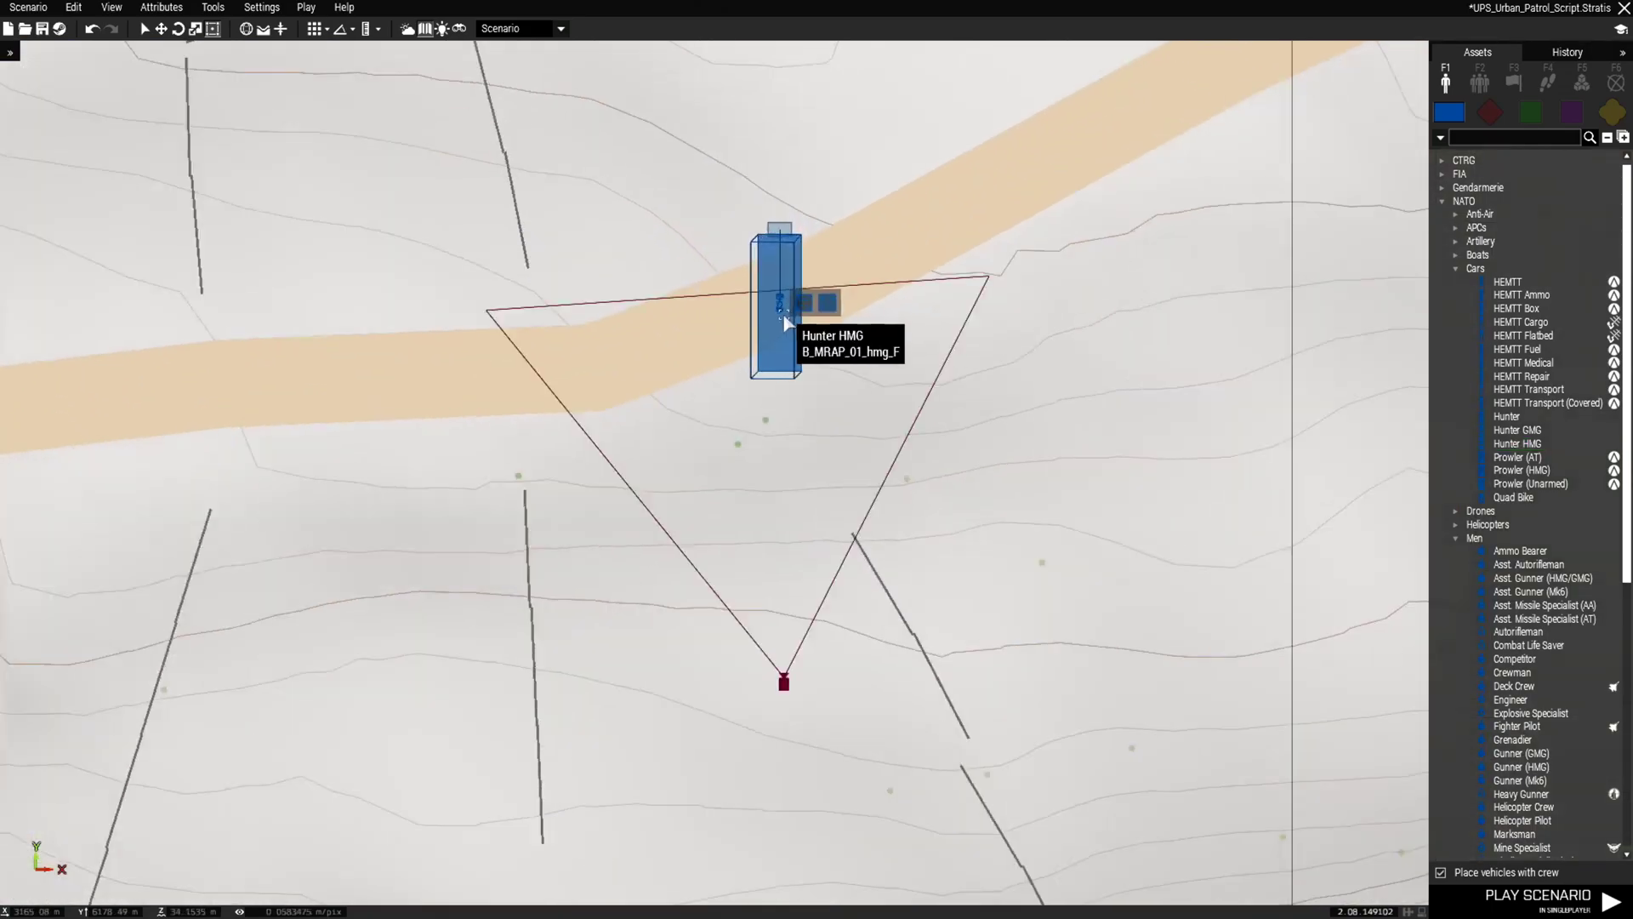
pyautogui.press('m')
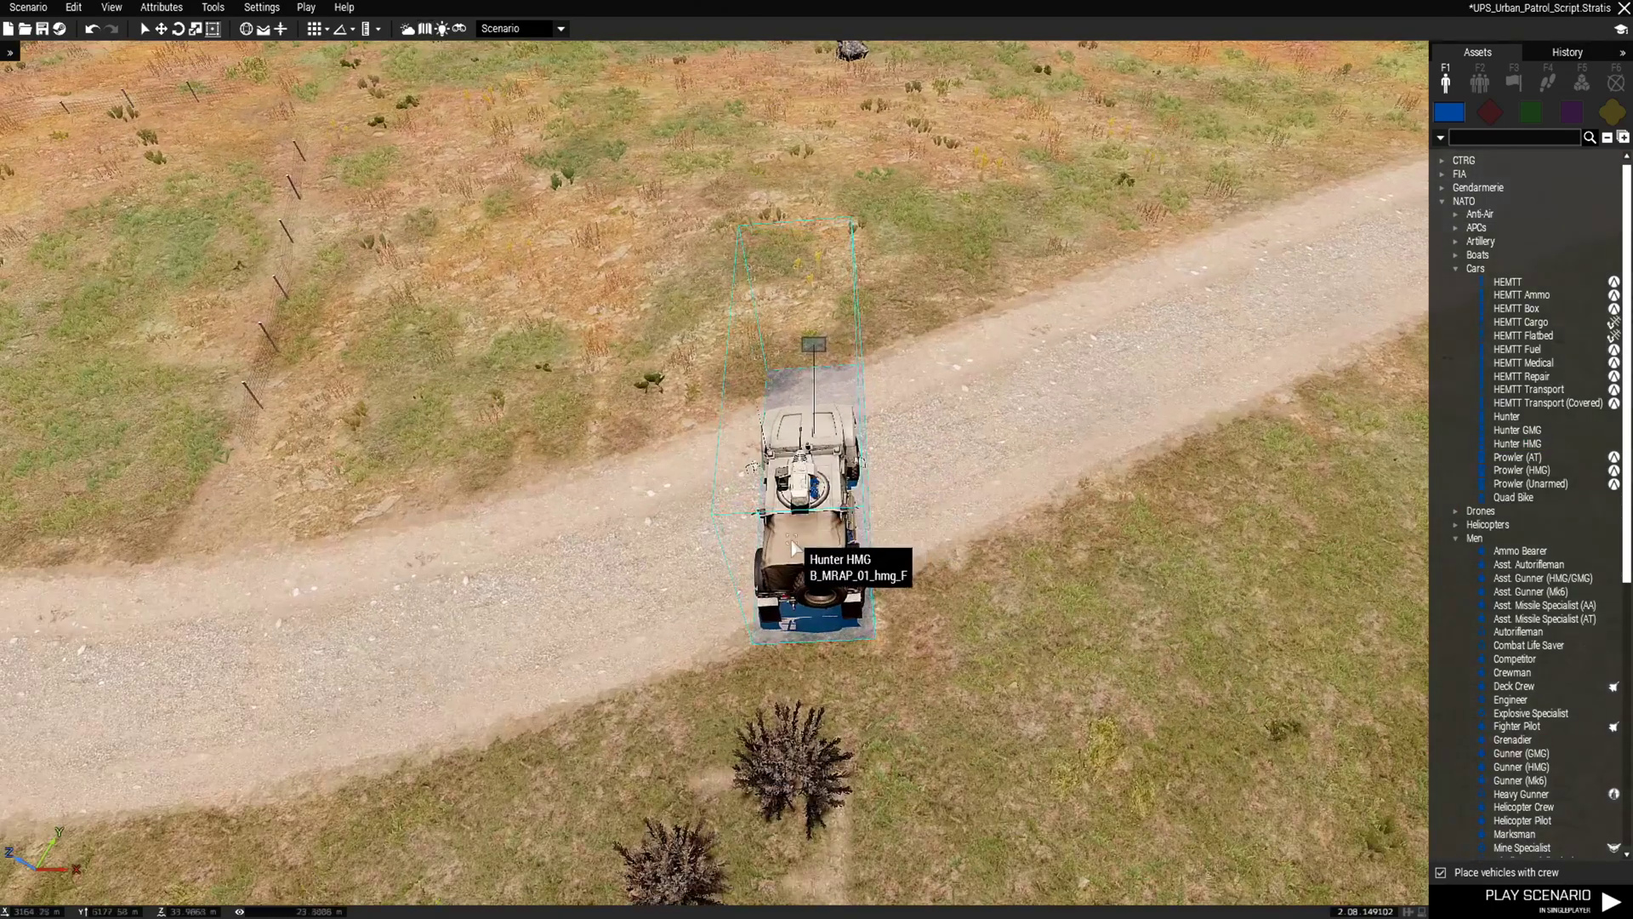
pyautogui.keyDown('shift'); pyautogui.moveTo(814, 547); pyautogui.dragTo(502, 589); pyautogui.keyUp('shift')
pyautogui.click(919, 695)
# - Set the init of the Hunter HMG's Rifleman driver to nul=[this,"mark1"] execVM "ups.sqf"
pyautogui.click(838, 476)
pyautogui.scroll(5, 870, 632)
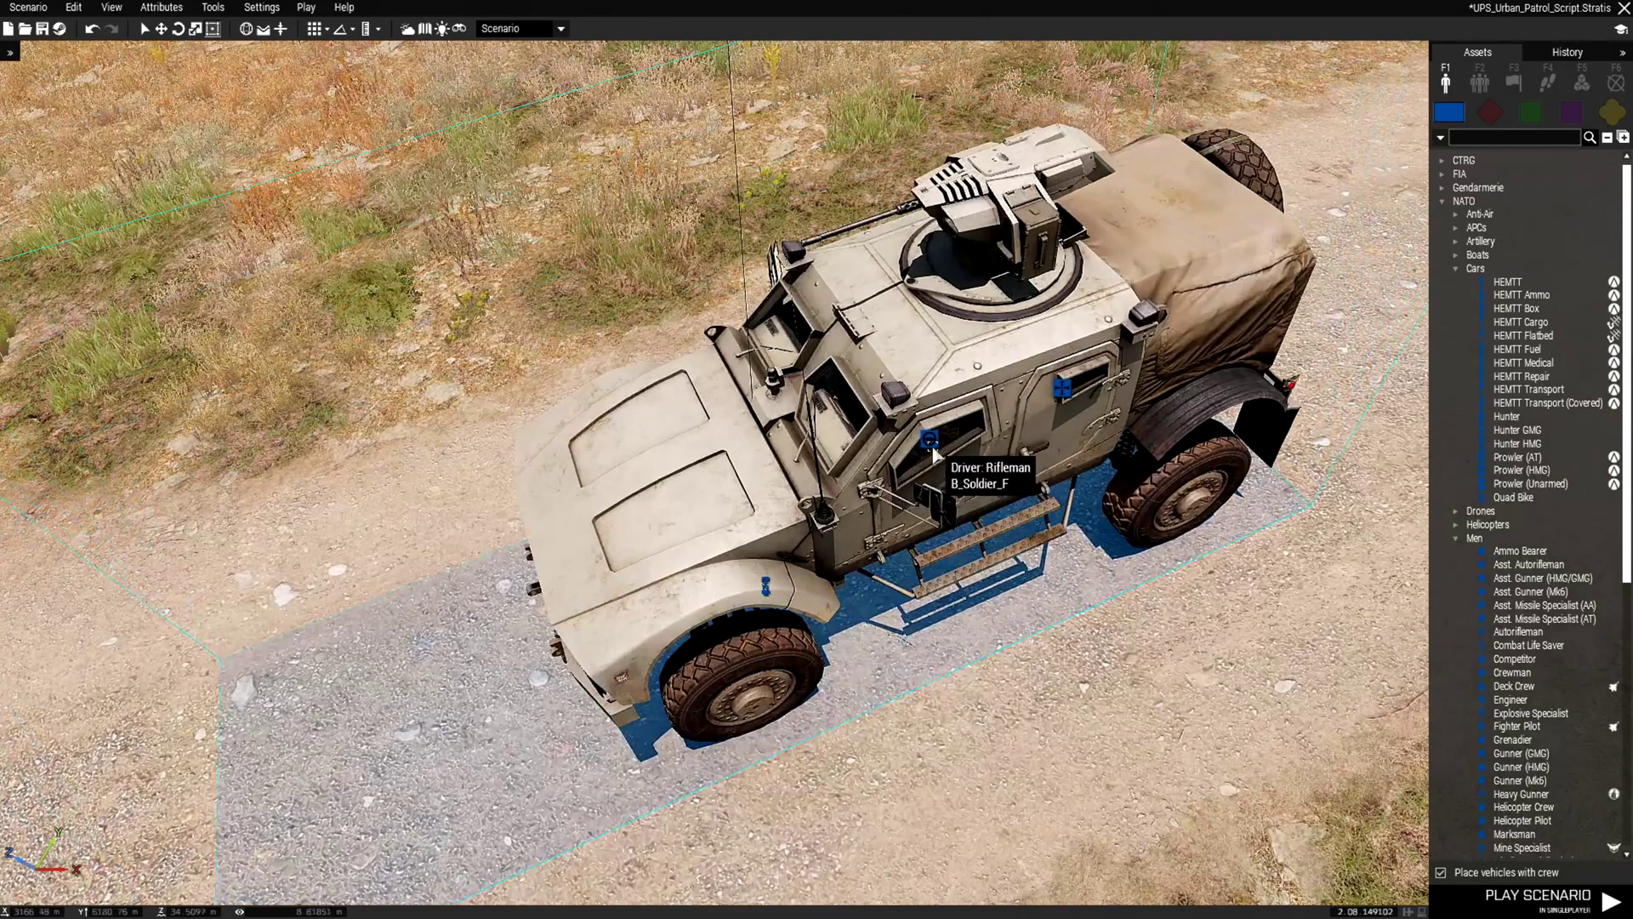
pyautogui.click(932, 442)
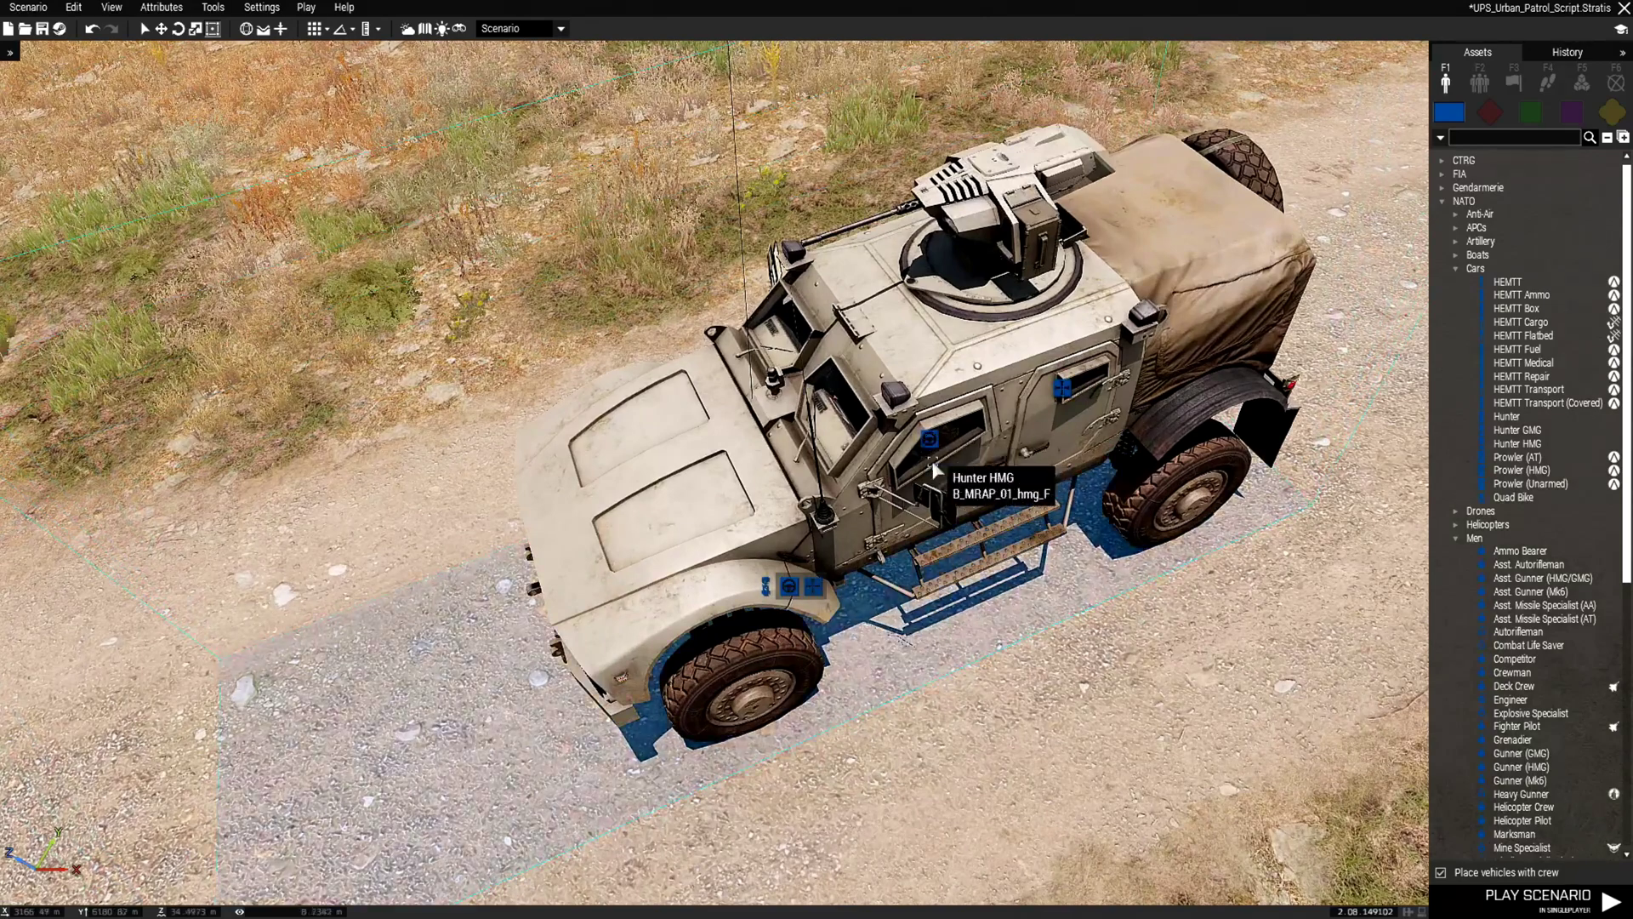
pyautogui.doubleClick(790, 587)
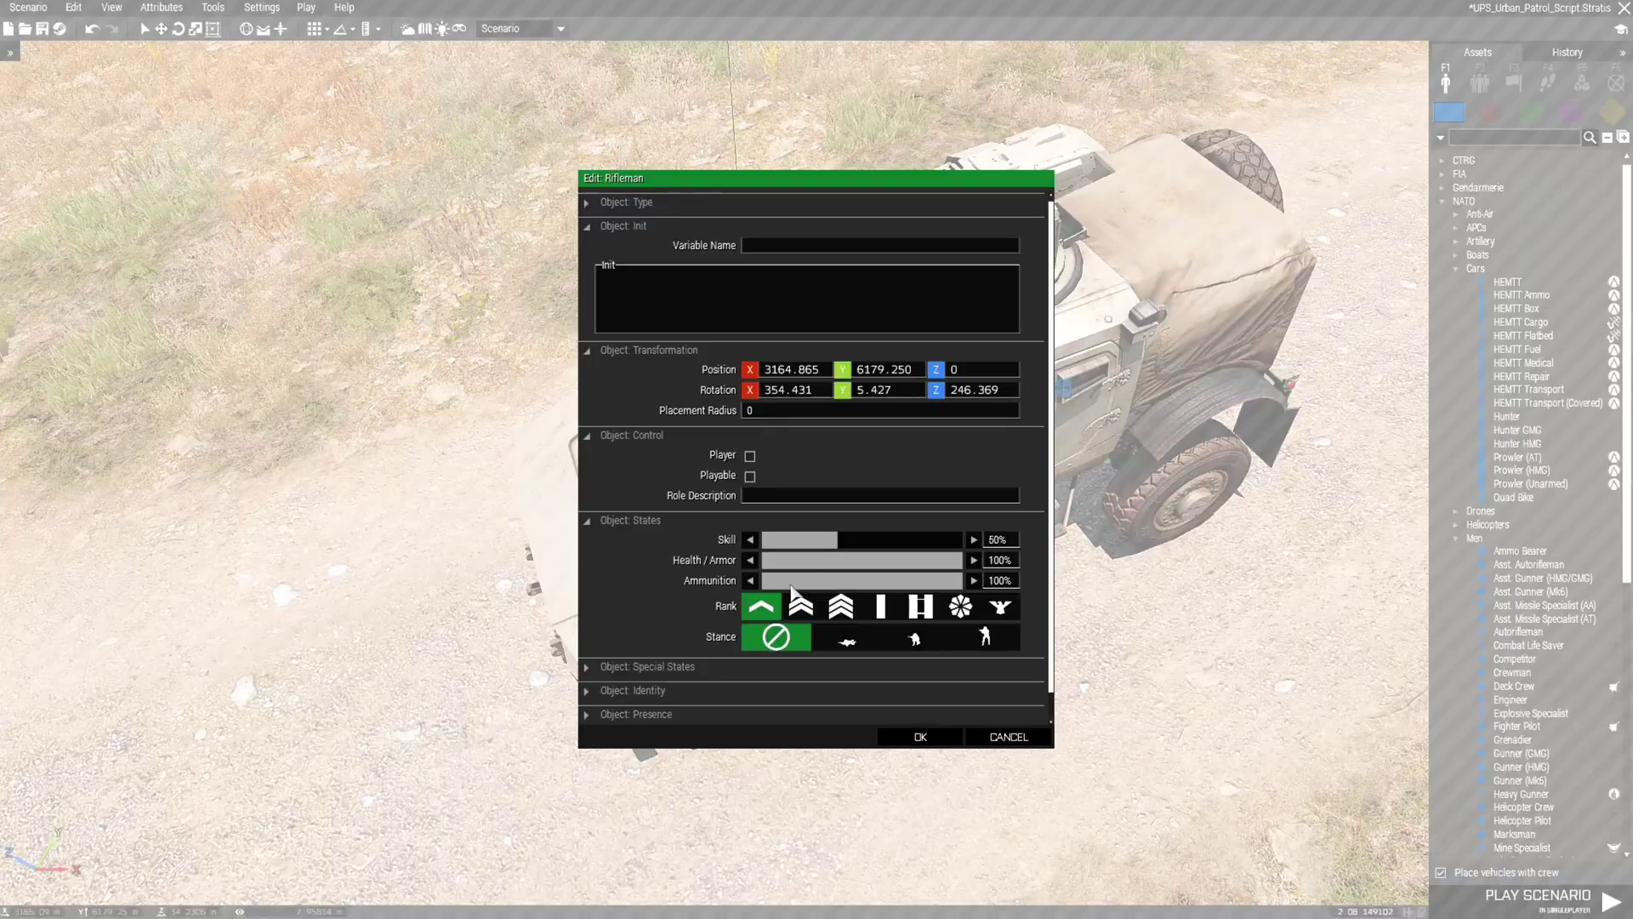
pyautogui.write('nul=[this,"town"] execVM "ups.sqf"')
pyautogui.write('mark1')
pyautogui.click(941, 743)
# - Place a crewed NATO Speedboat Minigun in the water inside Agia Marina's harbor
pyautogui.scroll(-5, 956, 764)
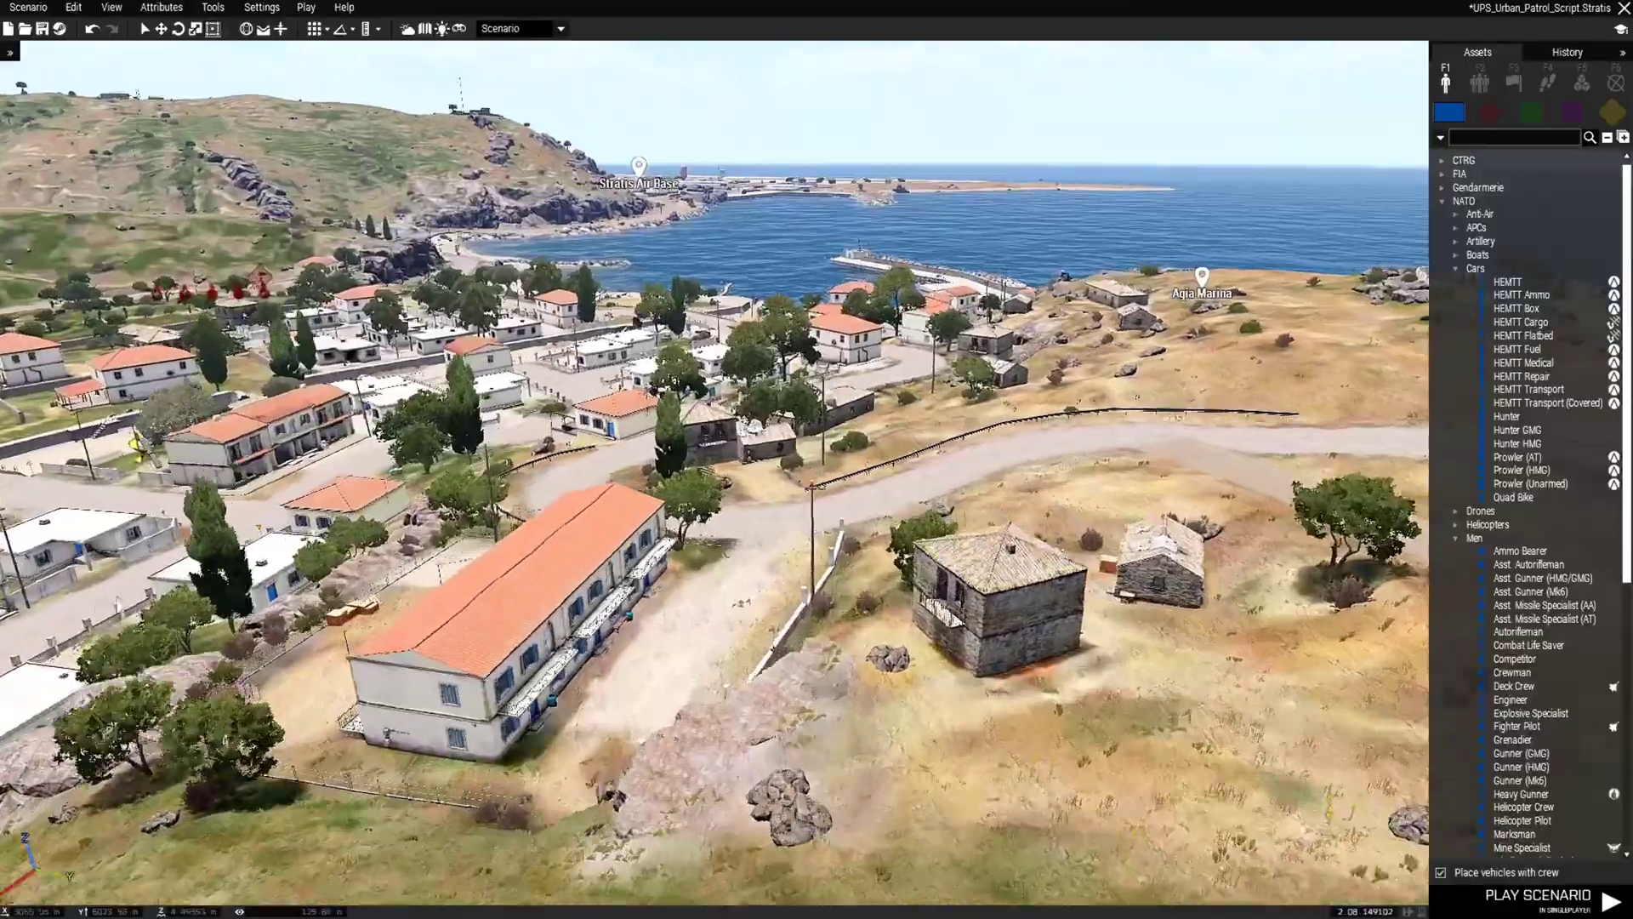
pyautogui.press('w')
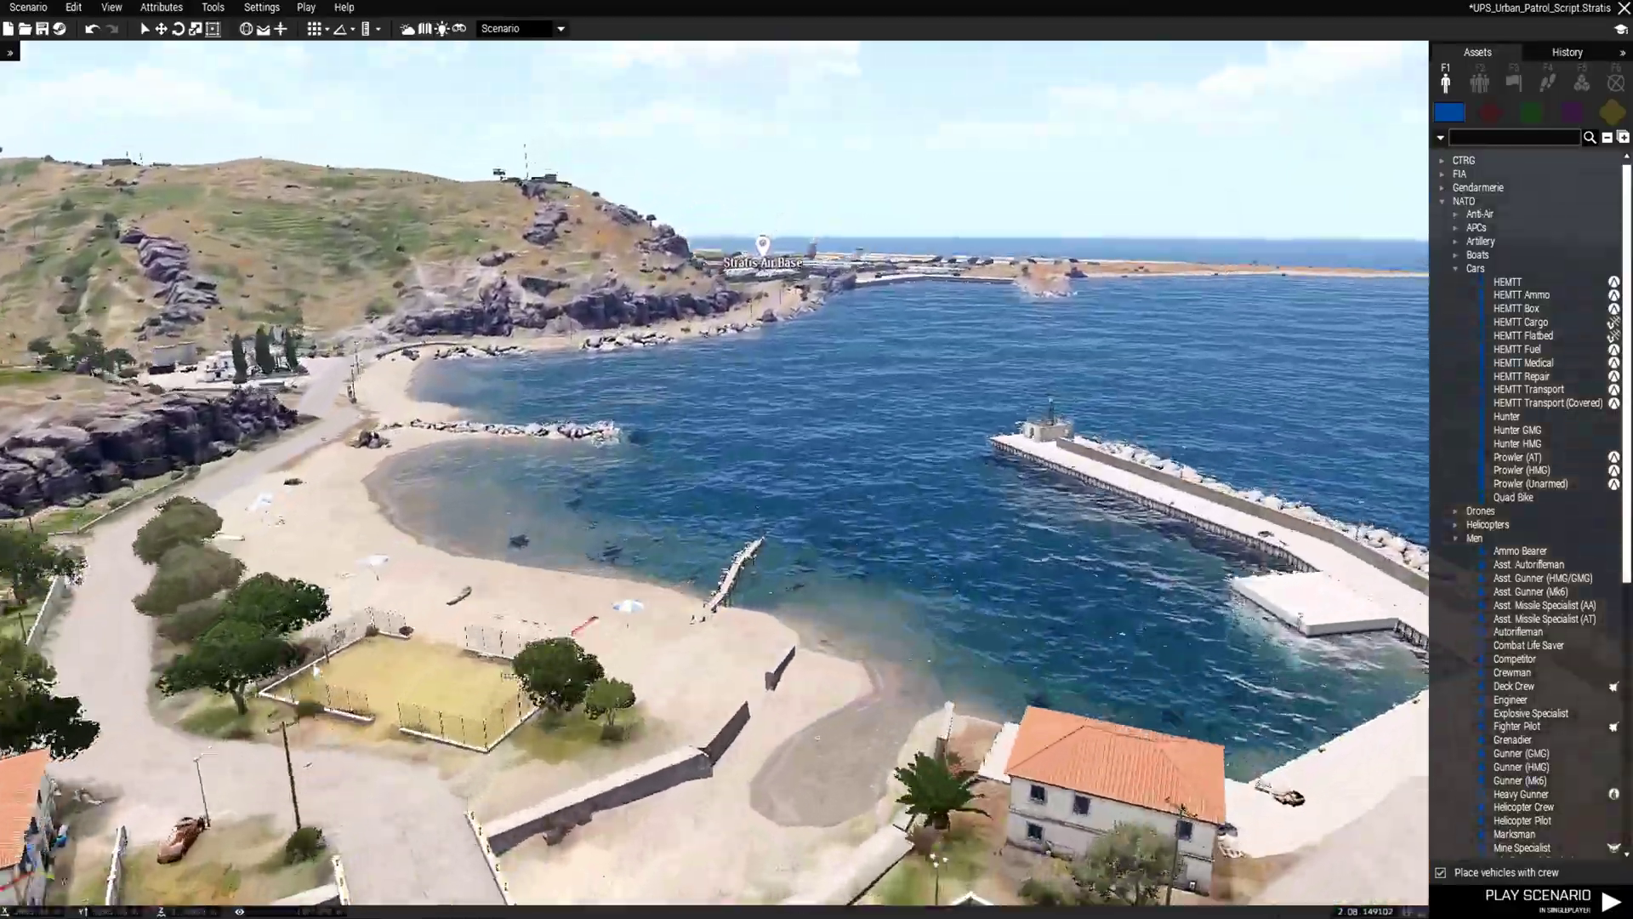
pyautogui.press('w')
pyautogui.moveTo(630, 668); pyautogui.dragTo(837, 719, button='right')
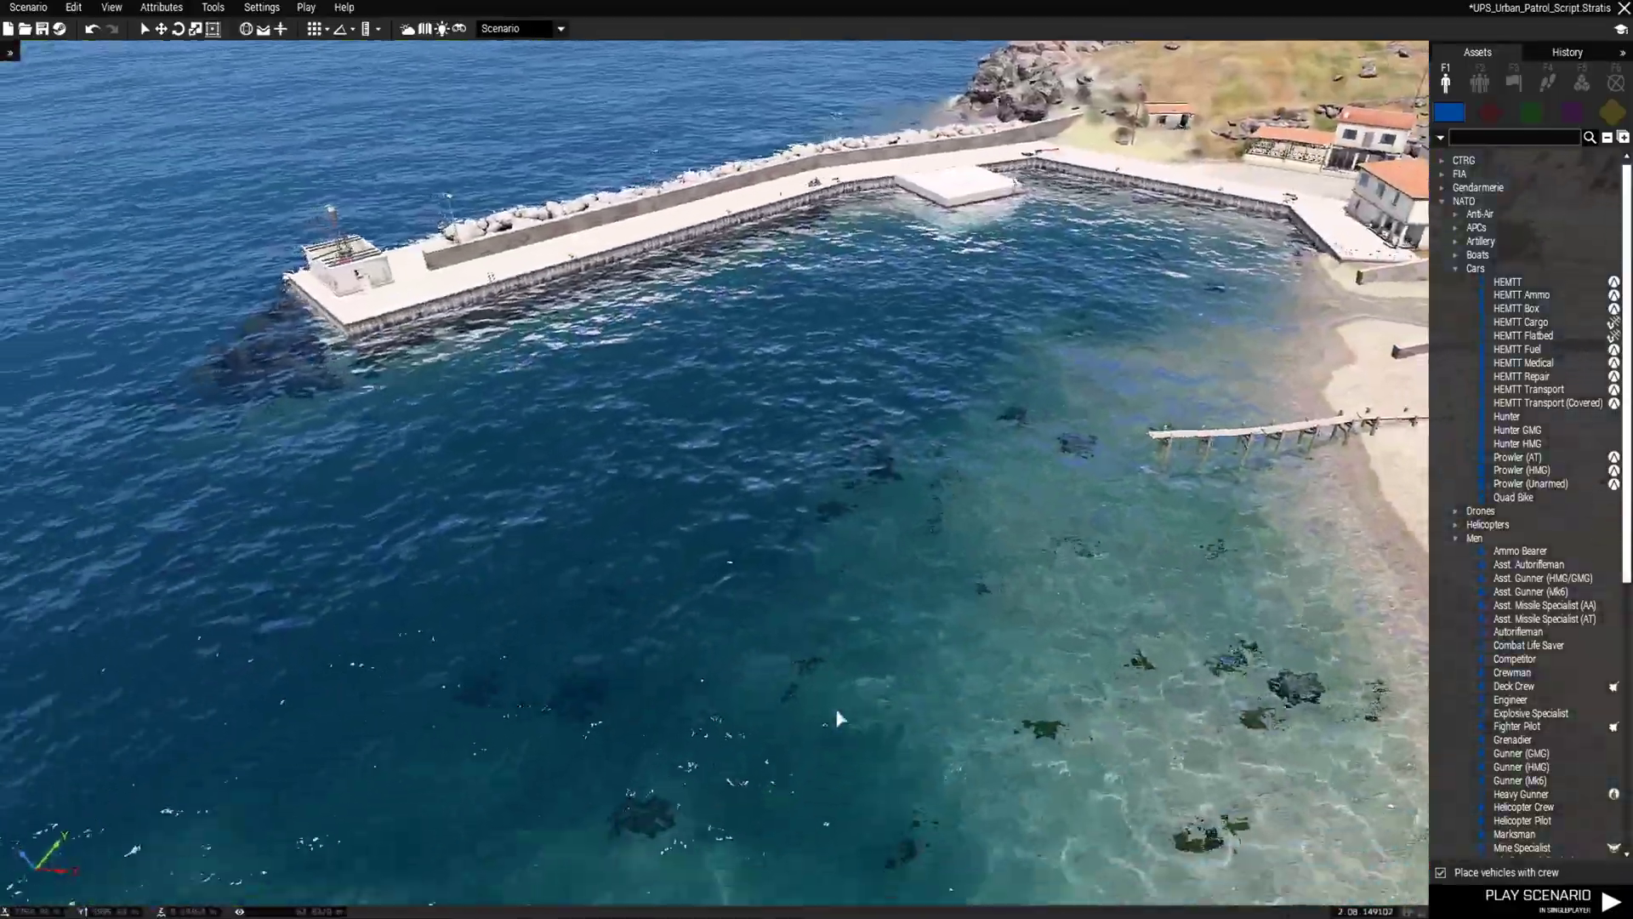
pyautogui.click(1455, 268)
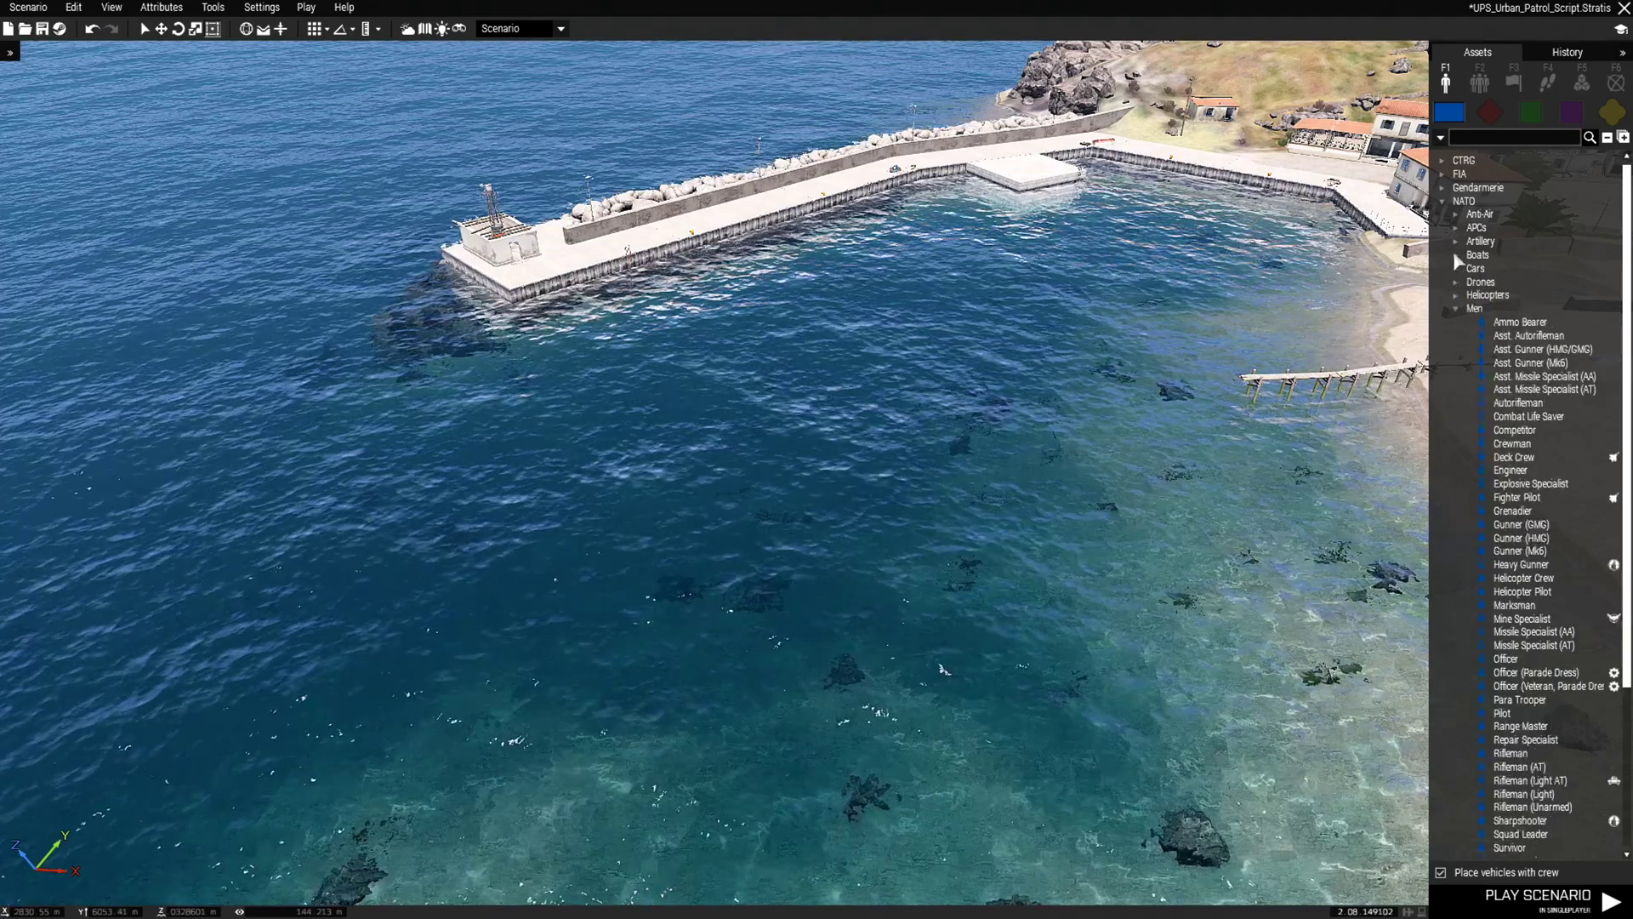
pyautogui.click(1453, 254)
pyautogui.moveTo(1514, 270)
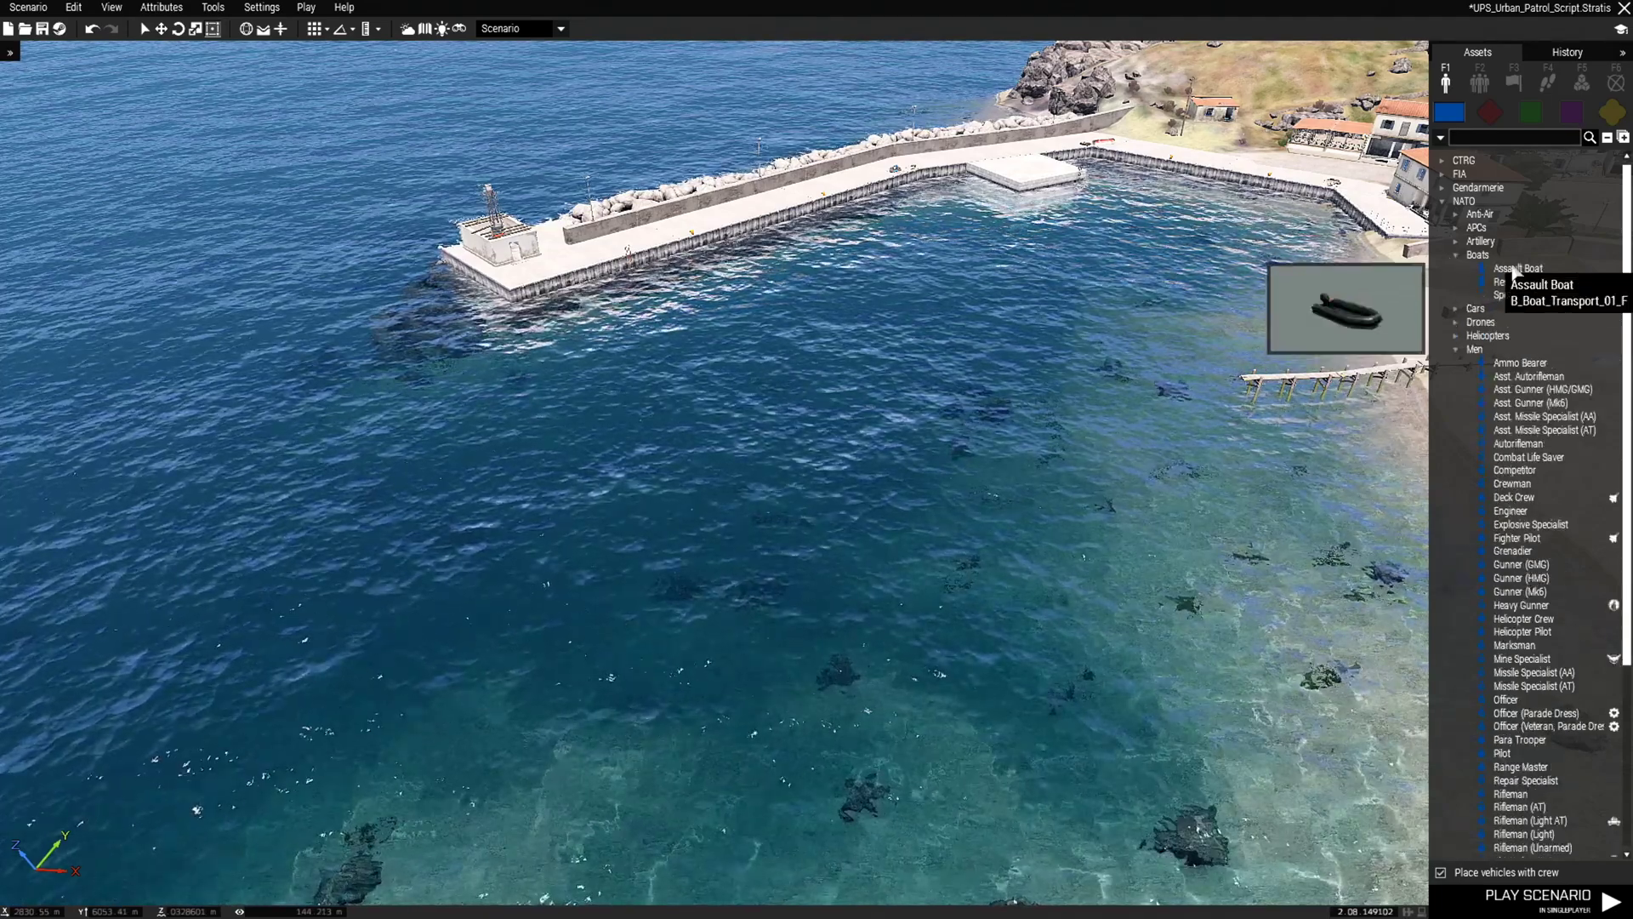
pyautogui.click(1522, 294)
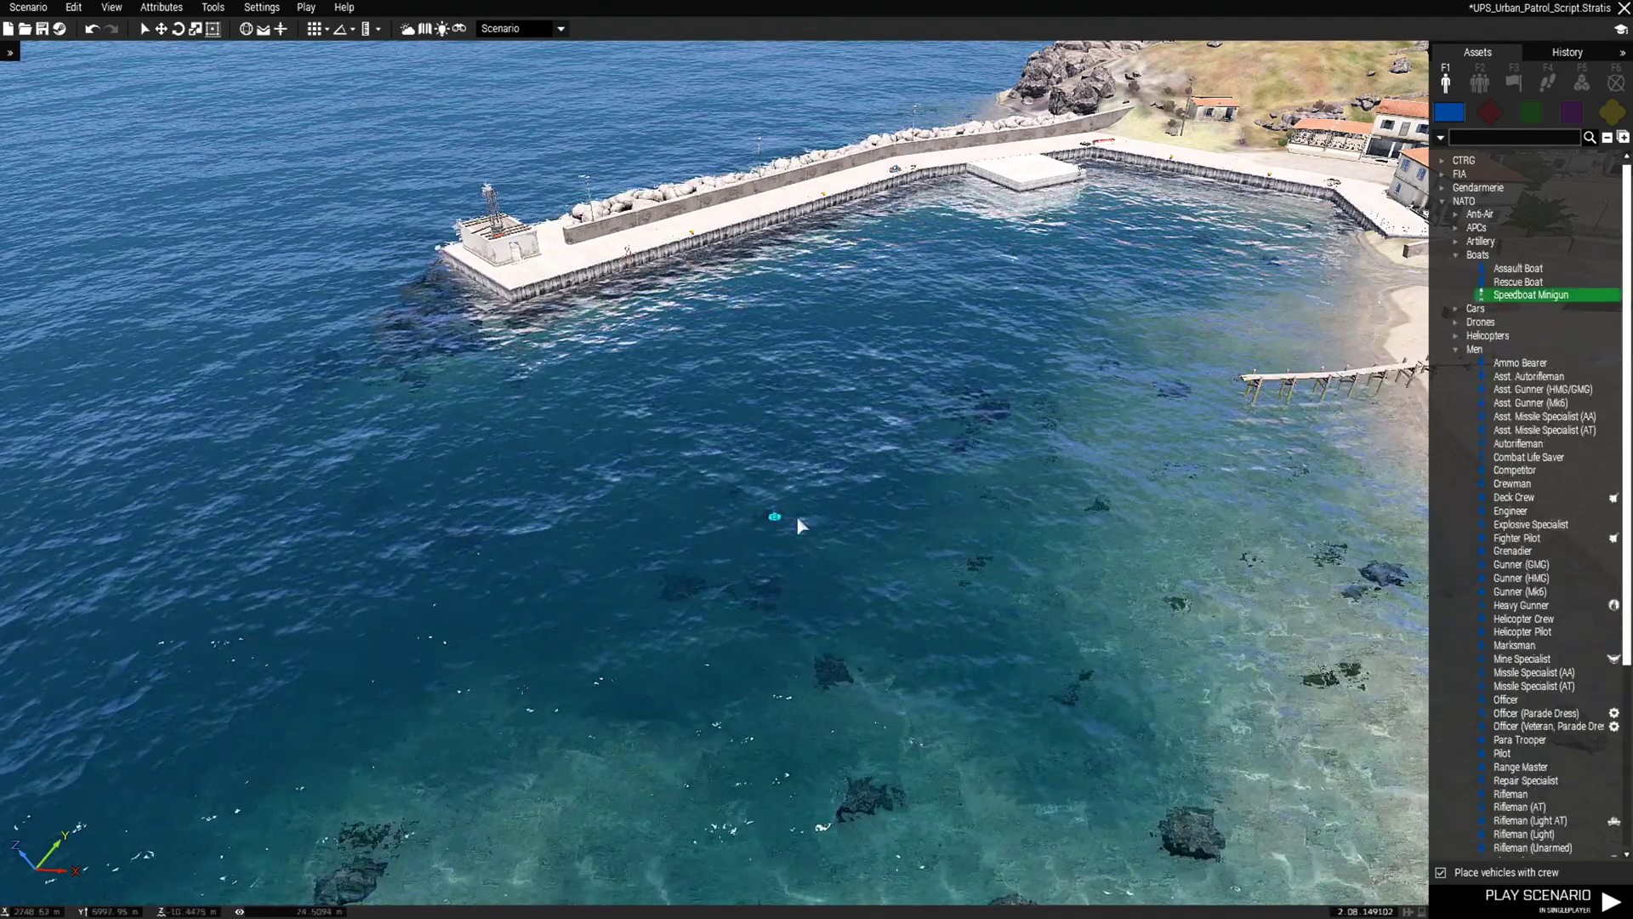
pyautogui.press('w')
pyautogui.press('d')
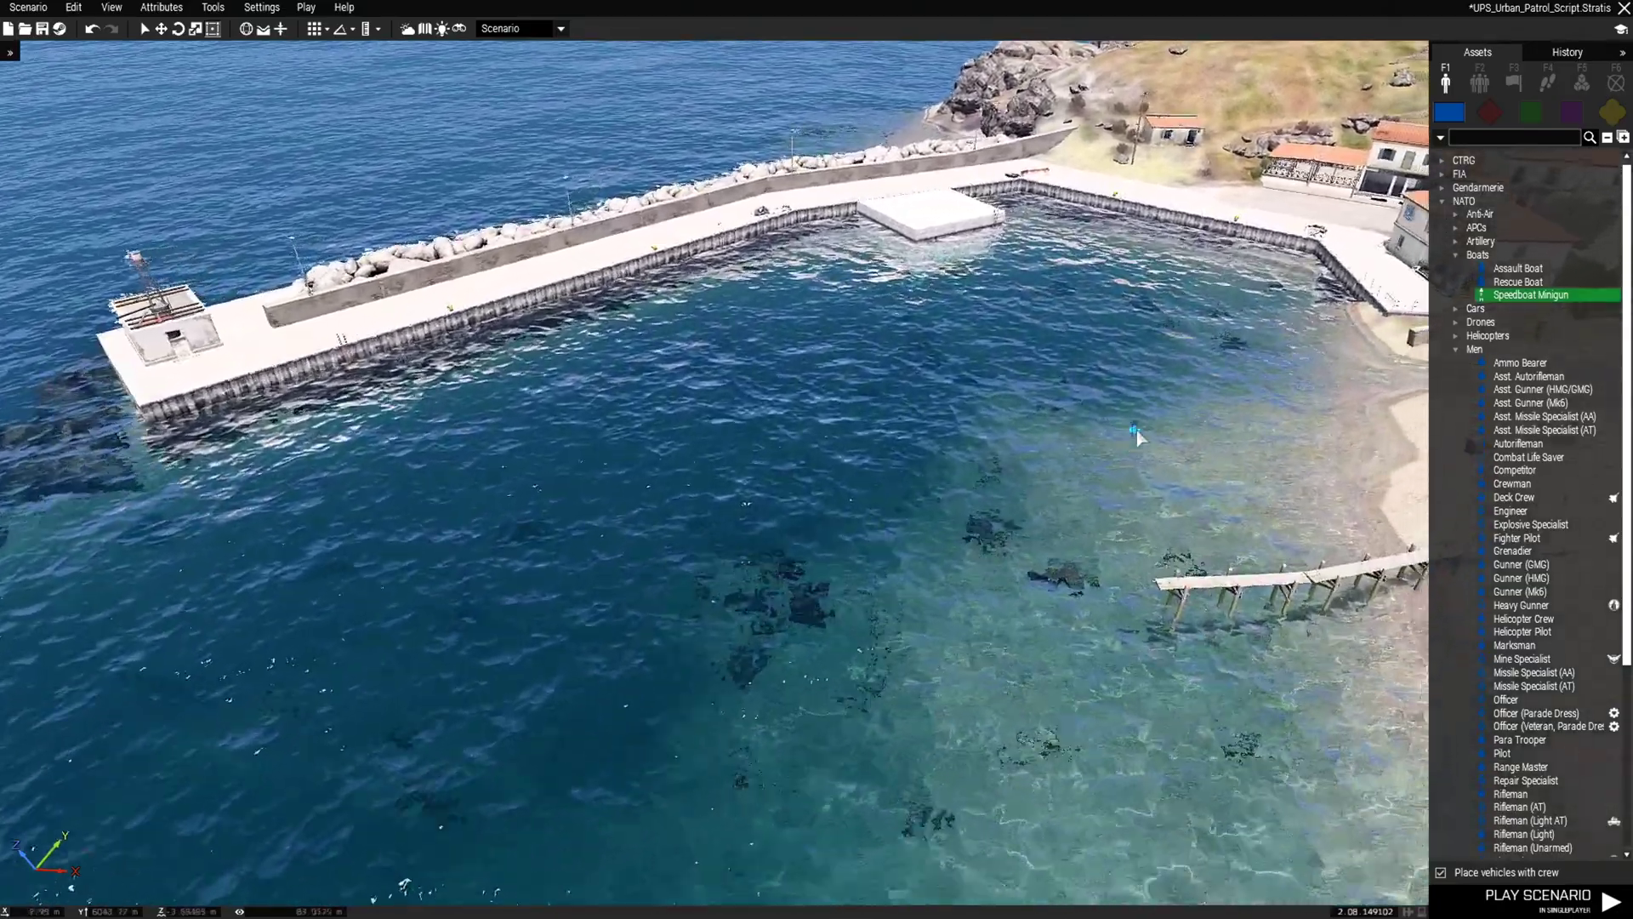
pyautogui.scroll(3, 1106, 421)
pyautogui.click(1045, 397)
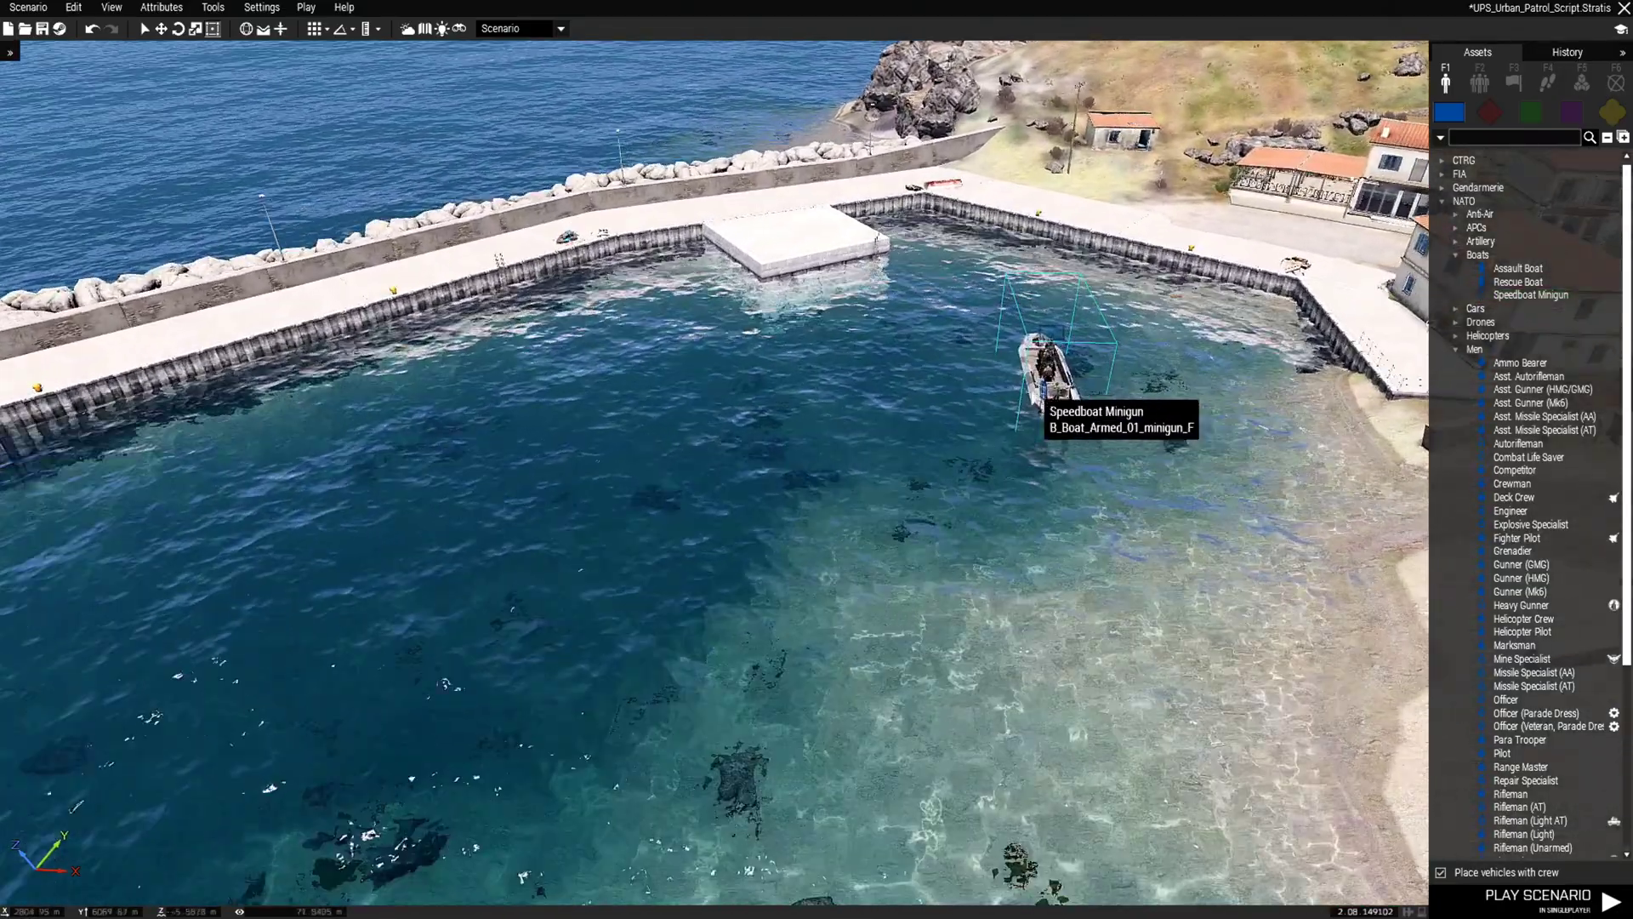
# - Rotate the Speedboat Minigun to face southwest, out toward the open bay
pyautogui.keyDown('shift'); pyautogui.moveTo(1041, 355); pyautogui.dragTo(957, 423); pyautogui.keyUp('shift')
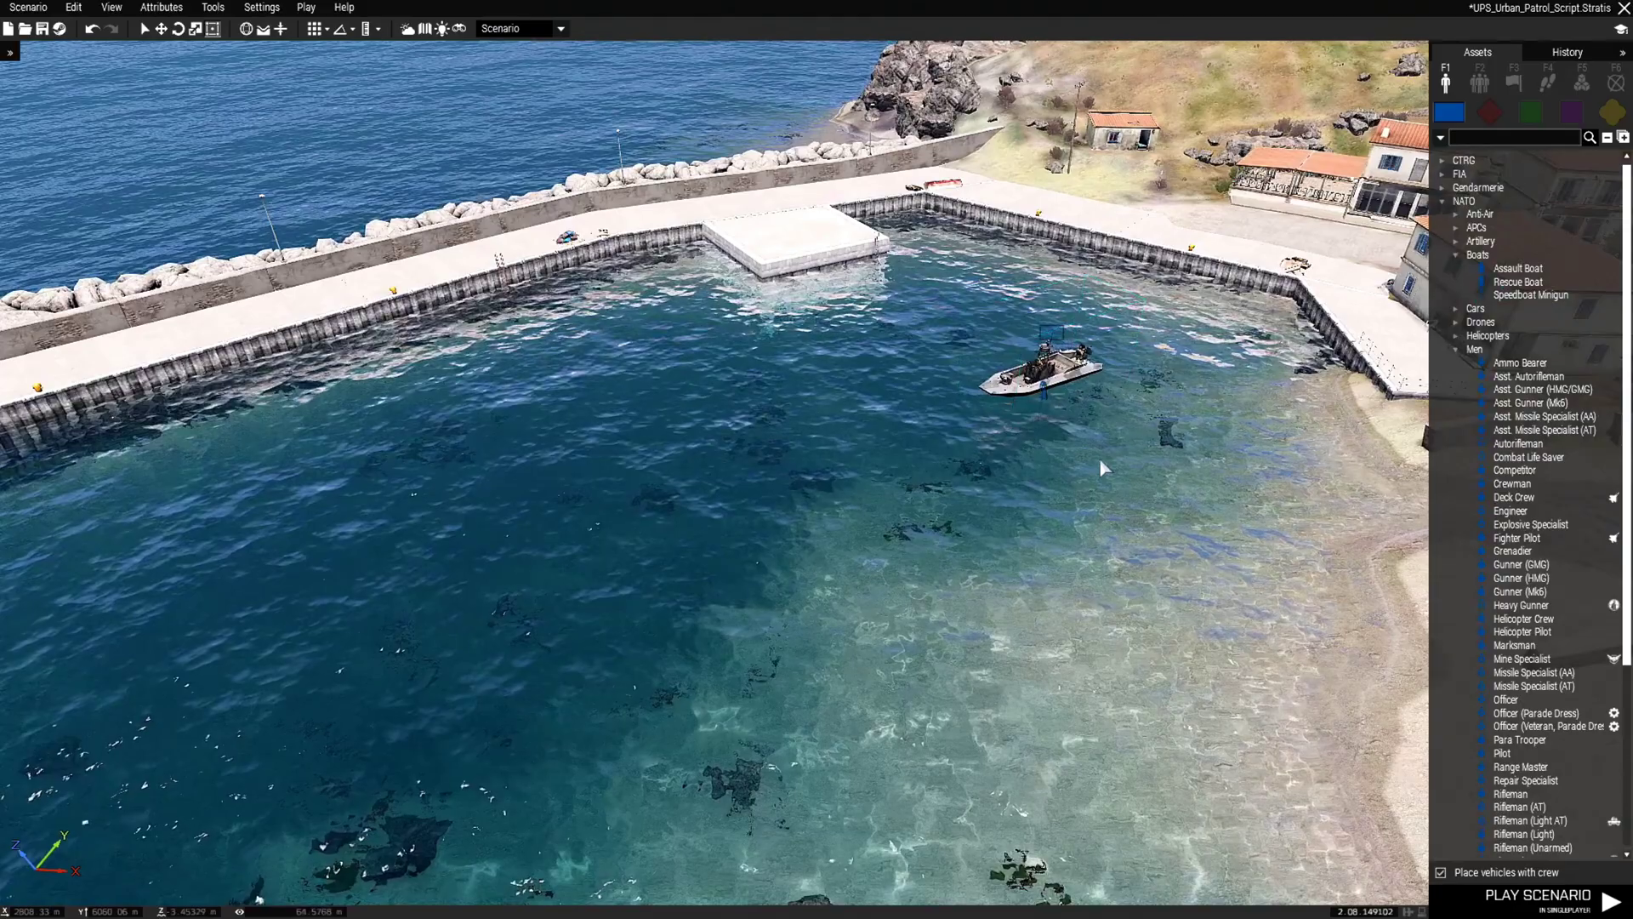
pyautogui.scroll(-4, 1099, 464)
pyautogui.press('w')
pyautogui.press('d')
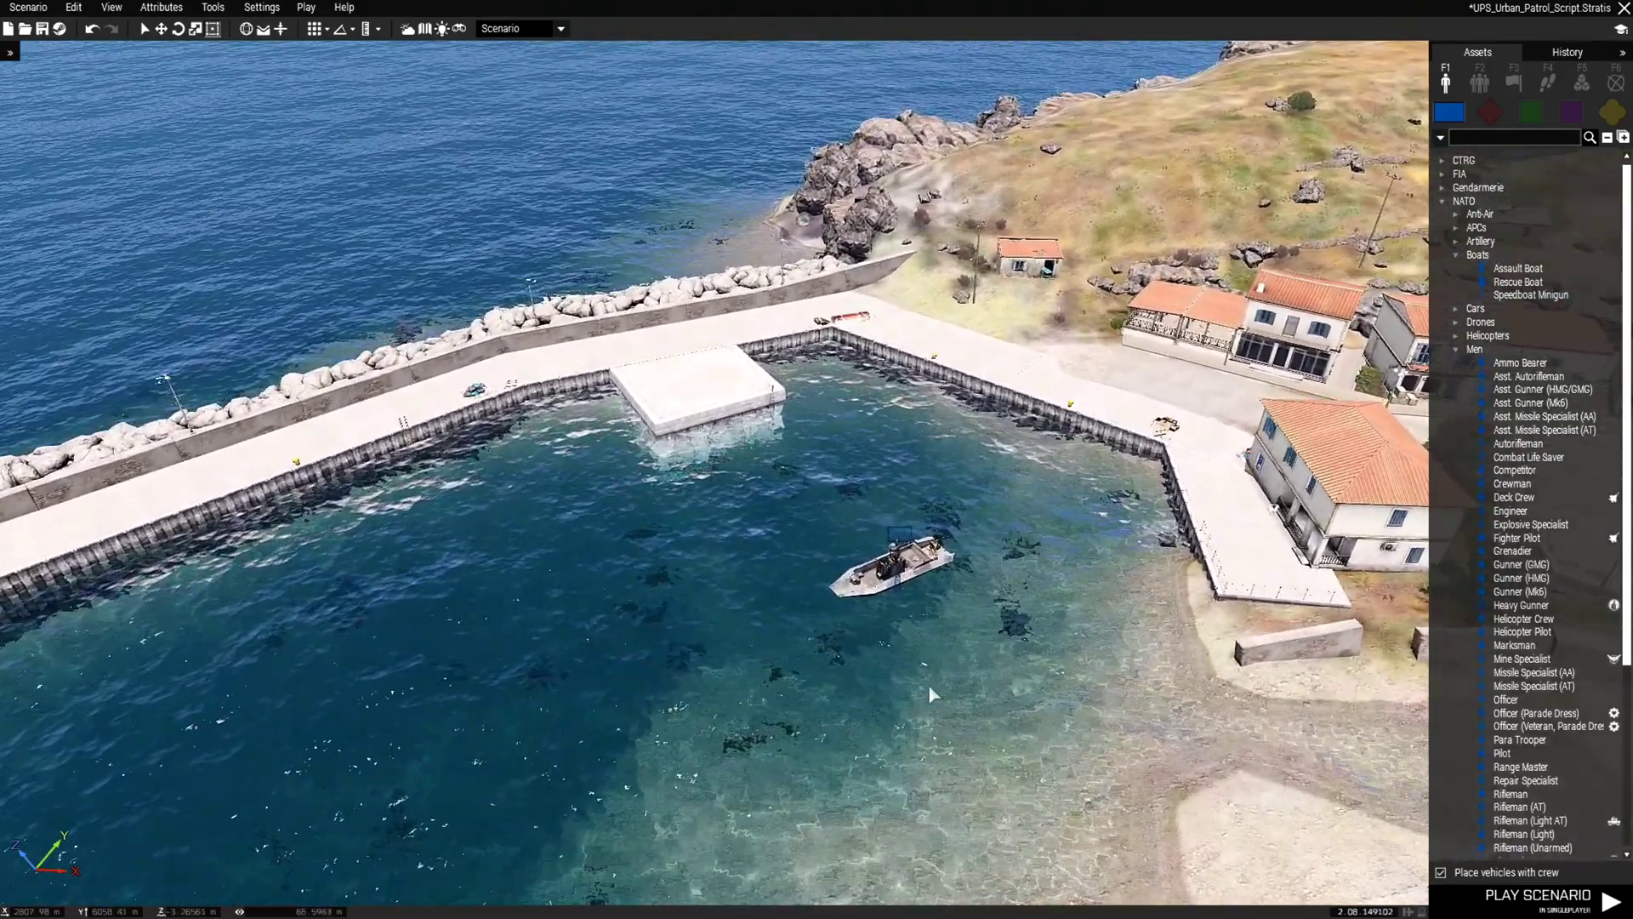
# - Set the init of the Speedboat Minigun in Agia Marina's harbor to nul=[this,"mark3"] execVM "ups.sqf"
pyautogui.press('m')
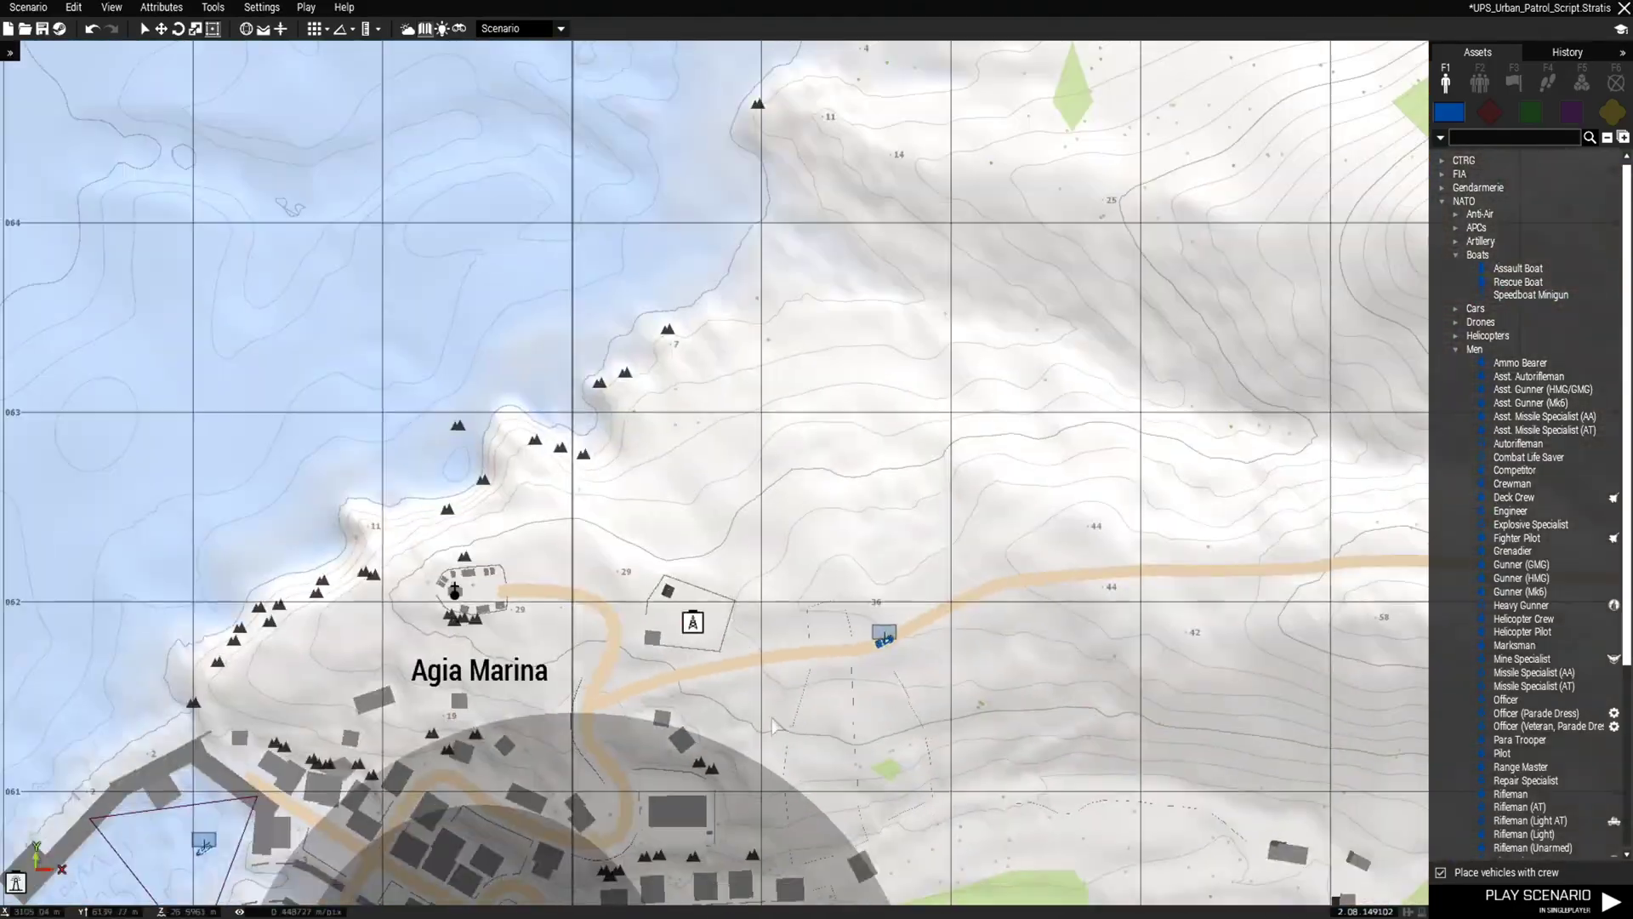
pyautogui.moveTo(774, 726); pyautogui.dragTo(1333, 434, button='right')
pyautogui.scroll(8, 752, 633)
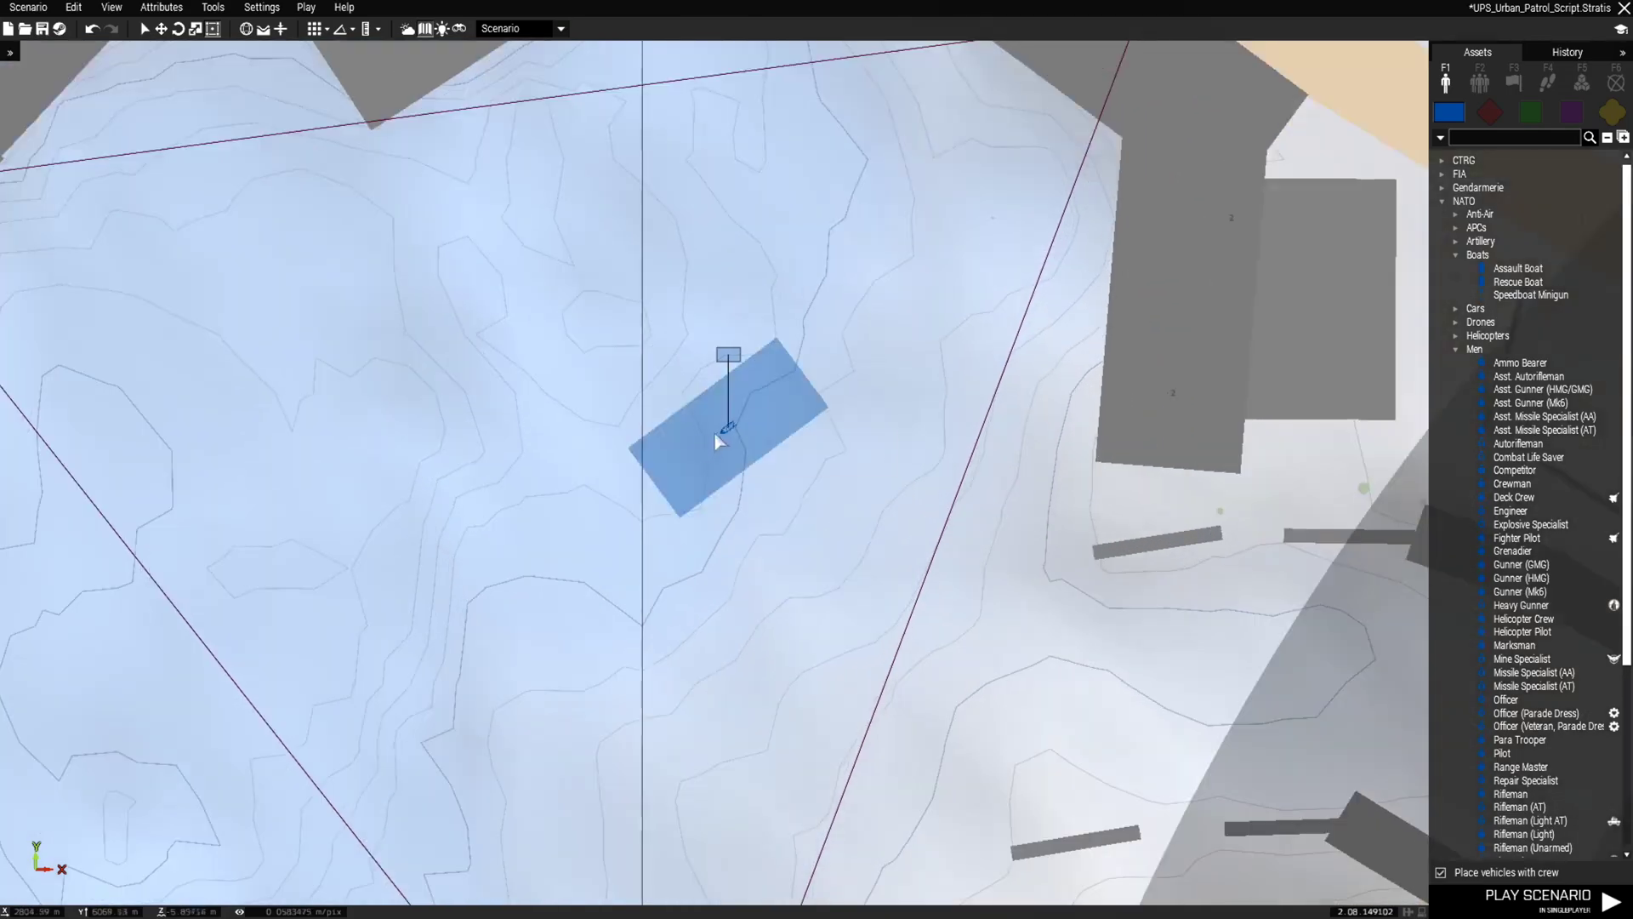
pyautogui.doubleClick(729, 432)
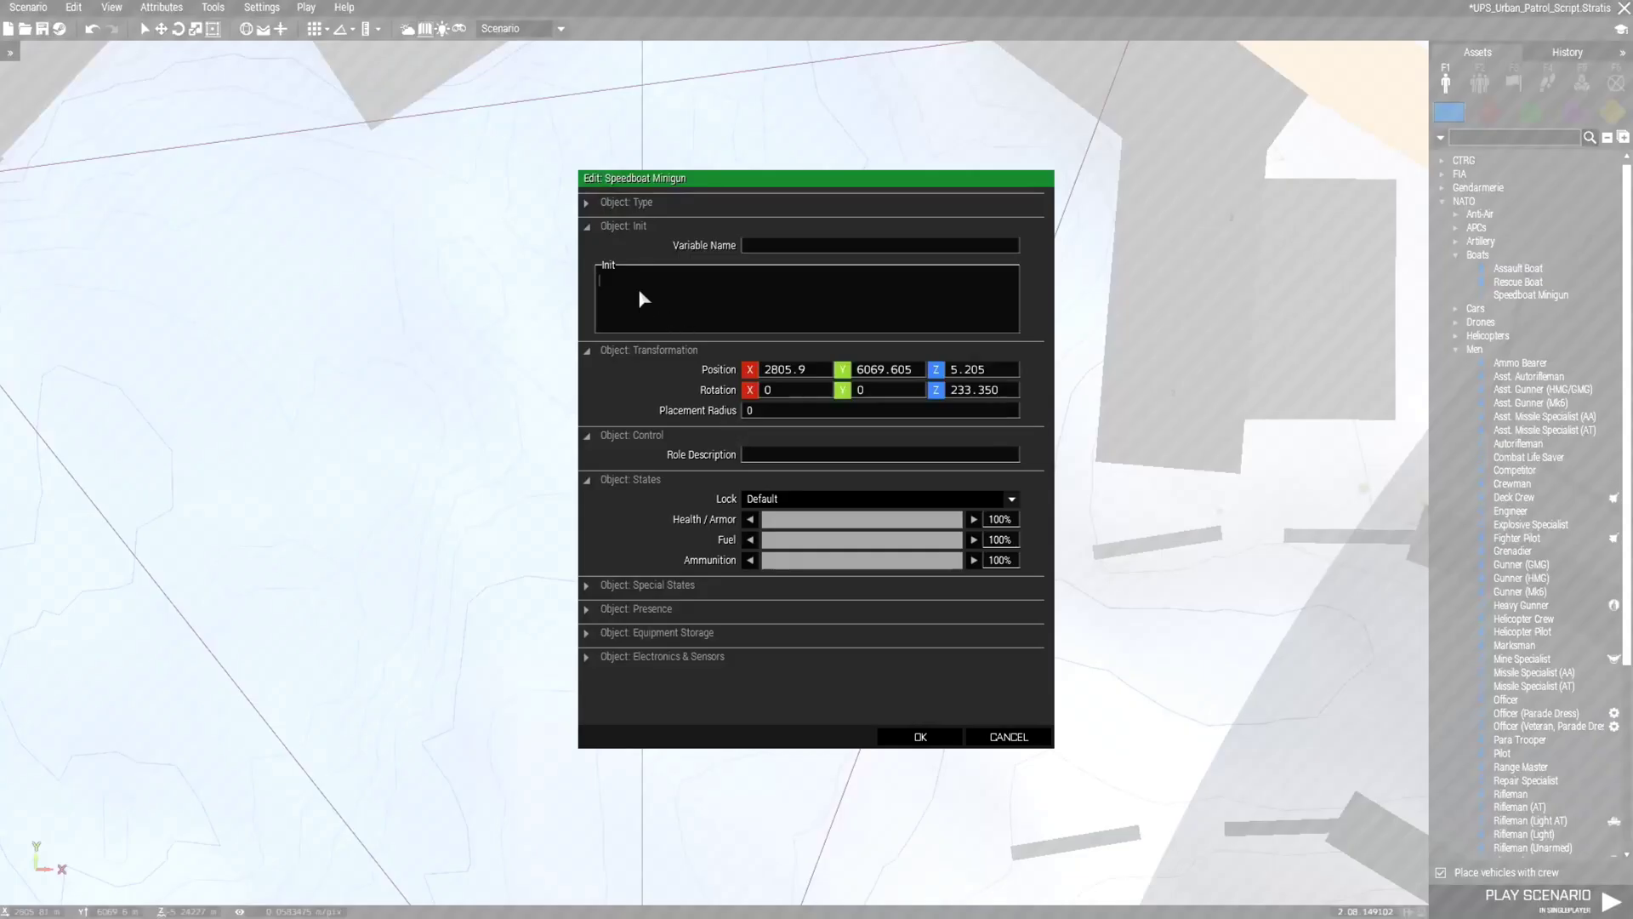
pyautogui.write('nul=[this,"town"] execVM "ups.sqf"')
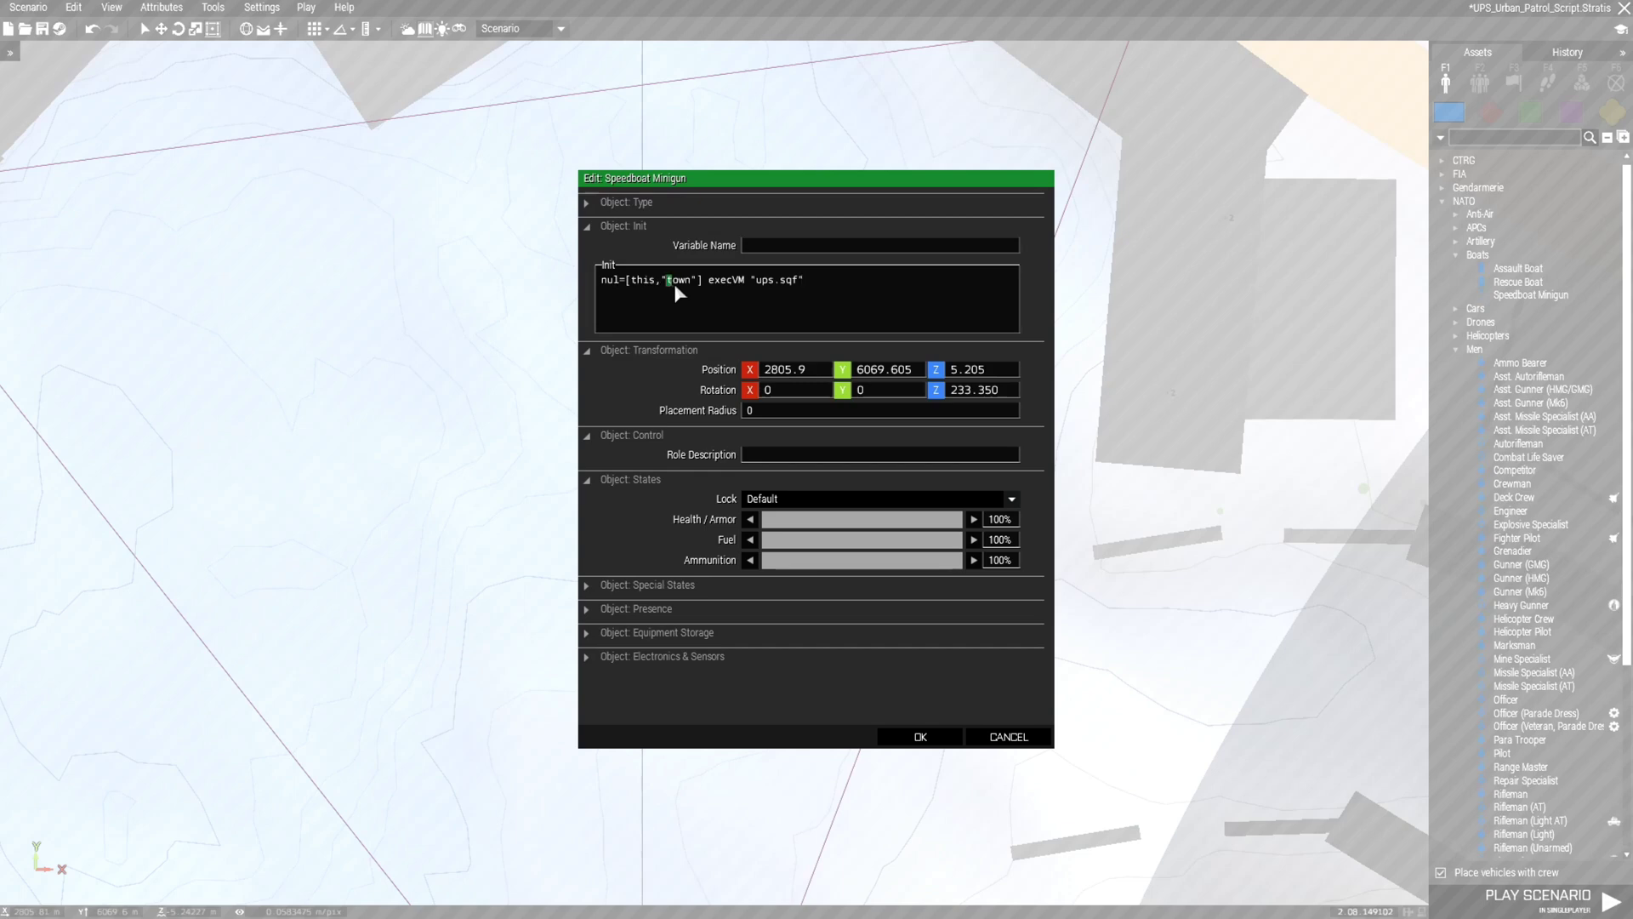
pyautogui.write('mar')
pyautogui.write('3')
pyautogui.click(923, 738)
# - Place an ellipse area marker in the water of Marina Bay, west of Agia Marina's harbor
pyautogui.scroll(-5, 768, 655)
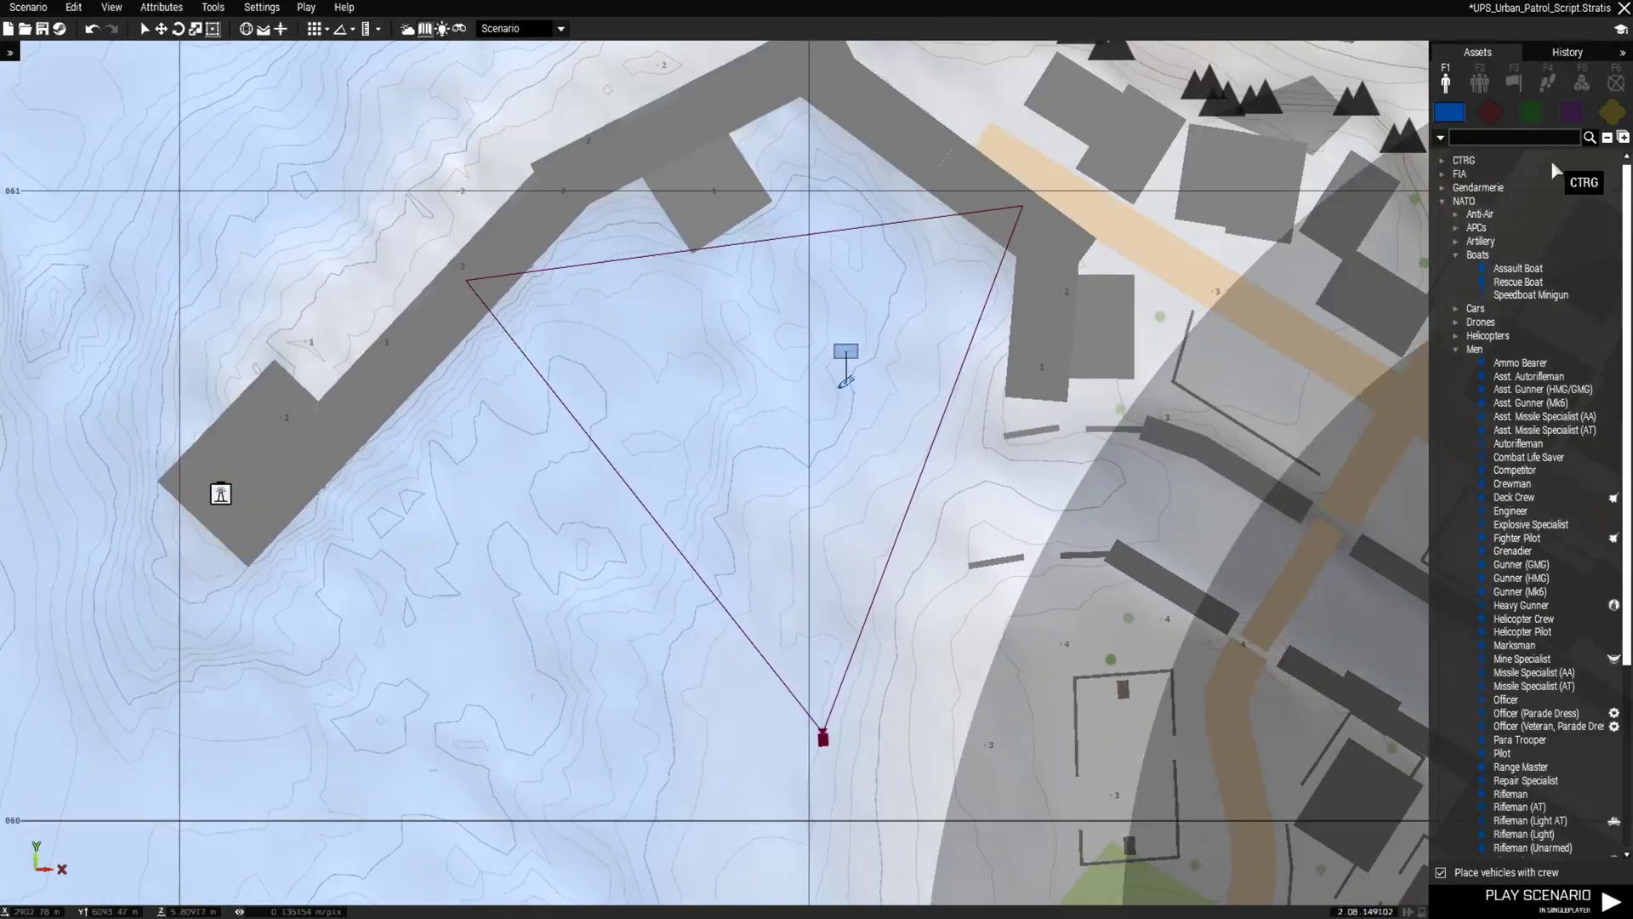
pyautogui.click(1614, 101)
pyautogui.click(1478, 160)
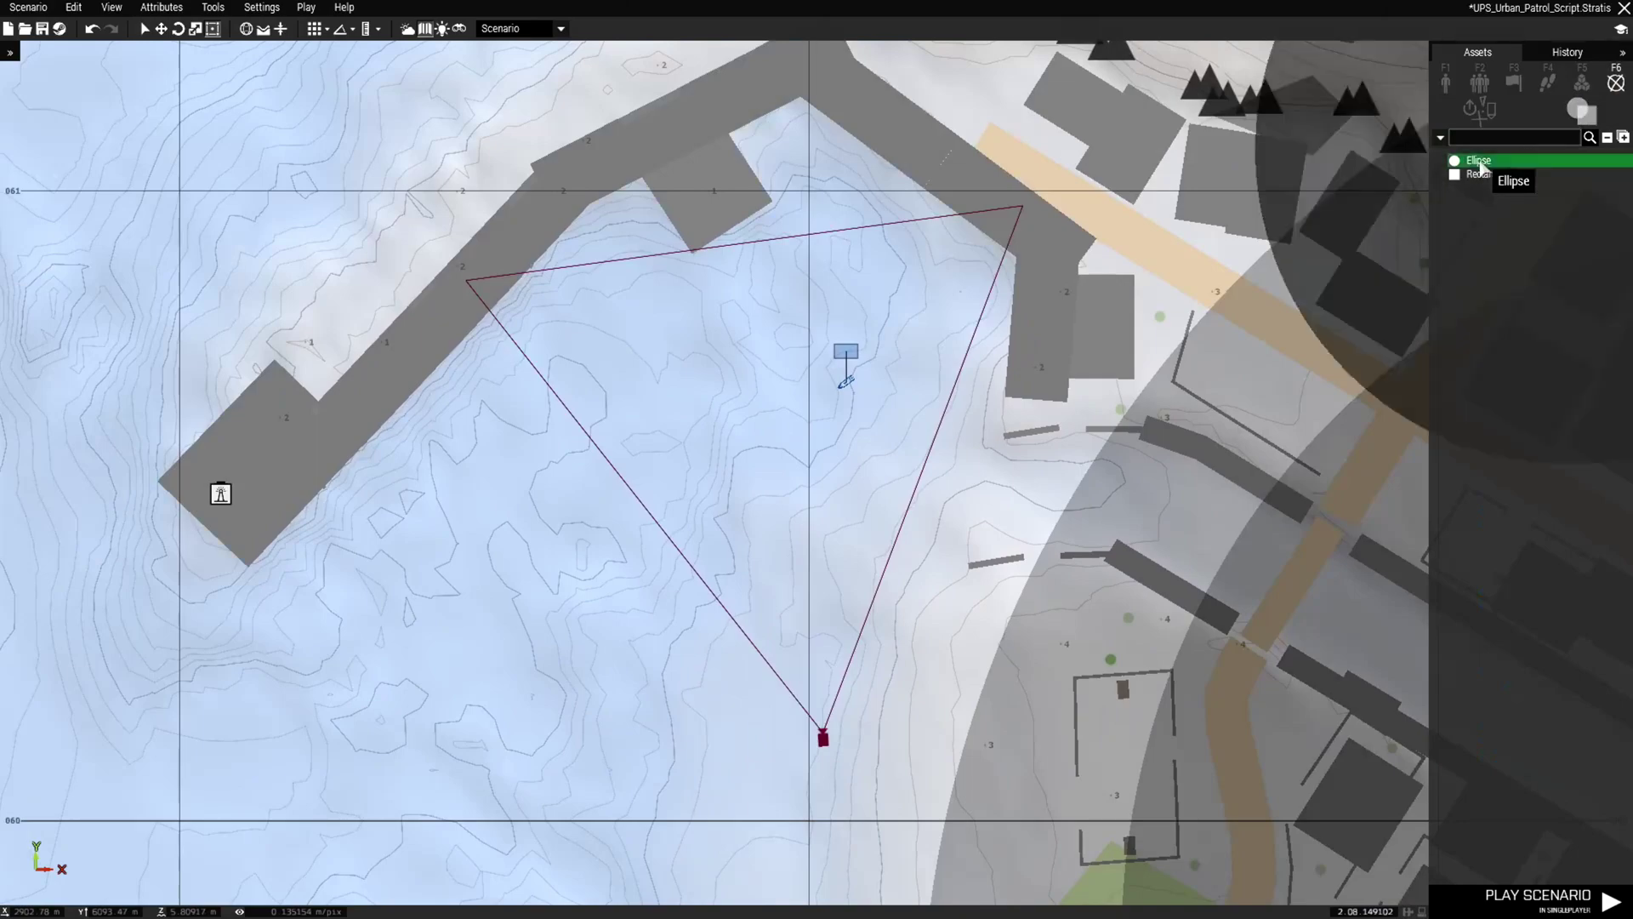
pyautogui.scroll(-3, 651, 510)
pyautogui.scroll(-7, 642, 531)
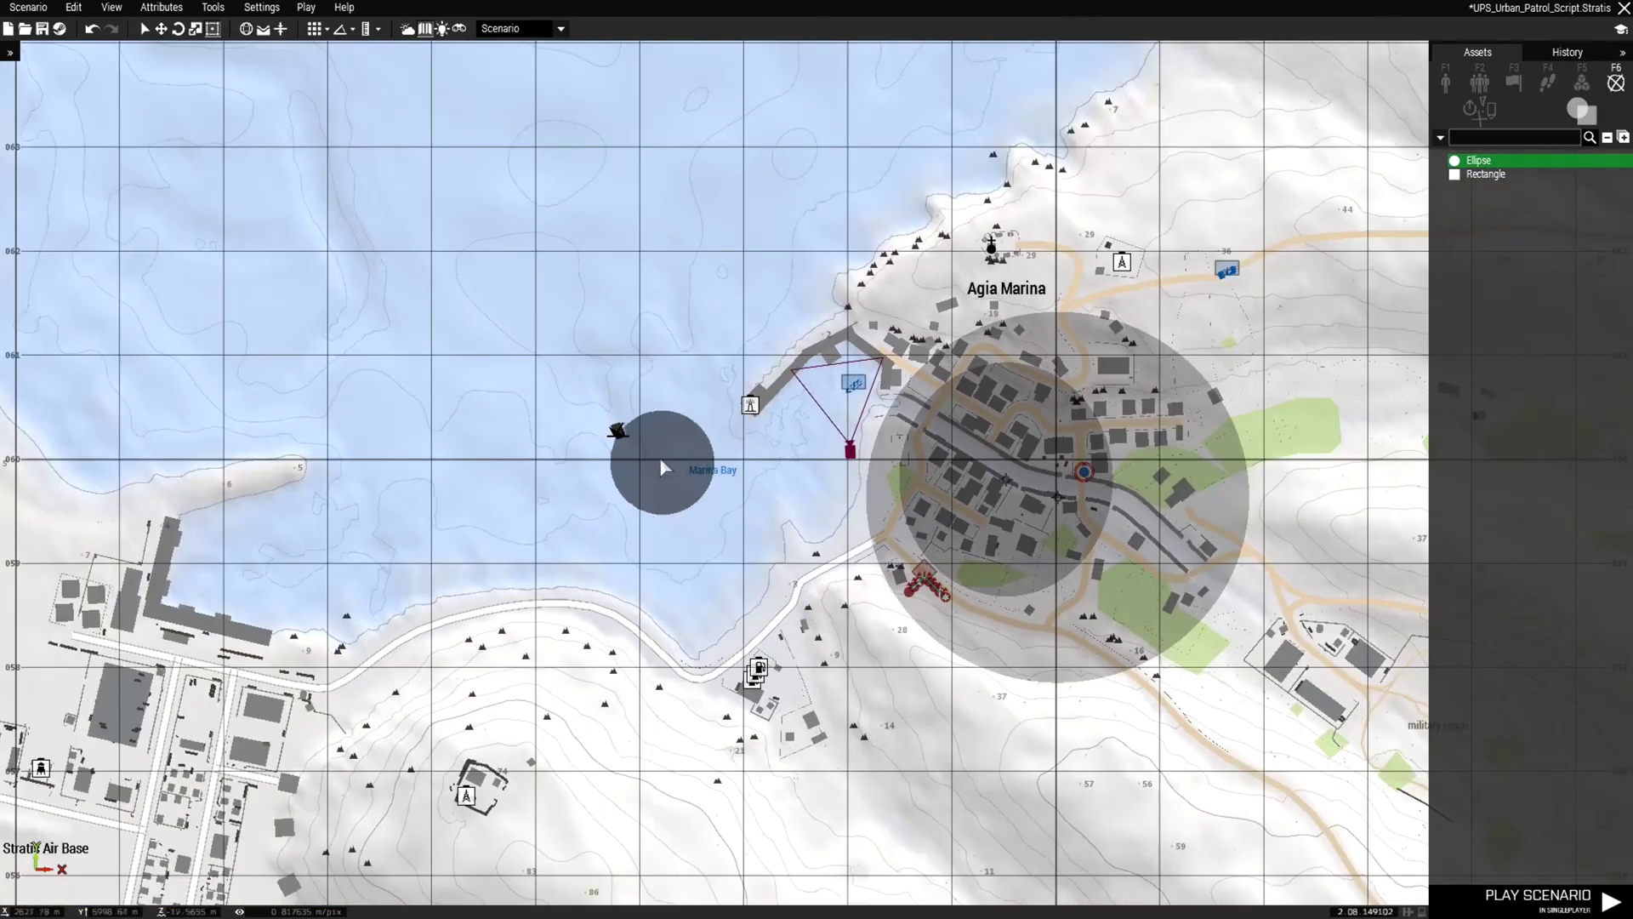
pyautogui.click(655, 427)
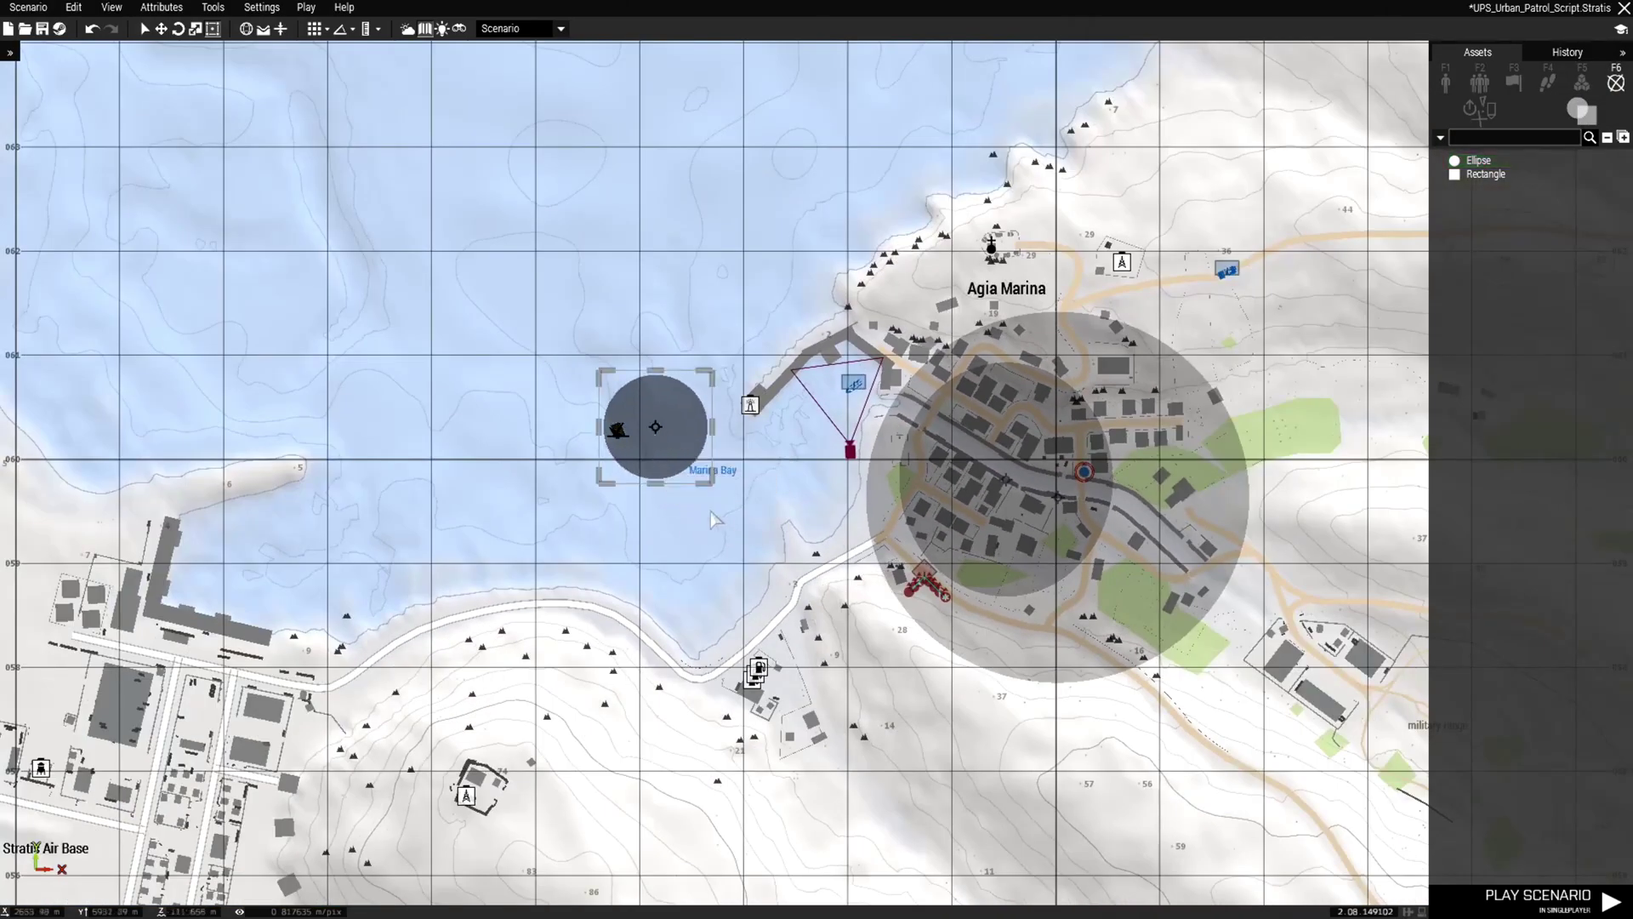
# - Enlarge and rotate the ellipse marker to cover Marina Bay and the harbor, about 292 by 193 in size at about 171°
pyautogui.moveTo(711, 482); pyautogui.dragTo(807, 633)
pyautogui.scroll(3, 609, 564)
pyautogui.moveTo(600, 467); pyautogui.dragTo(108, 516)
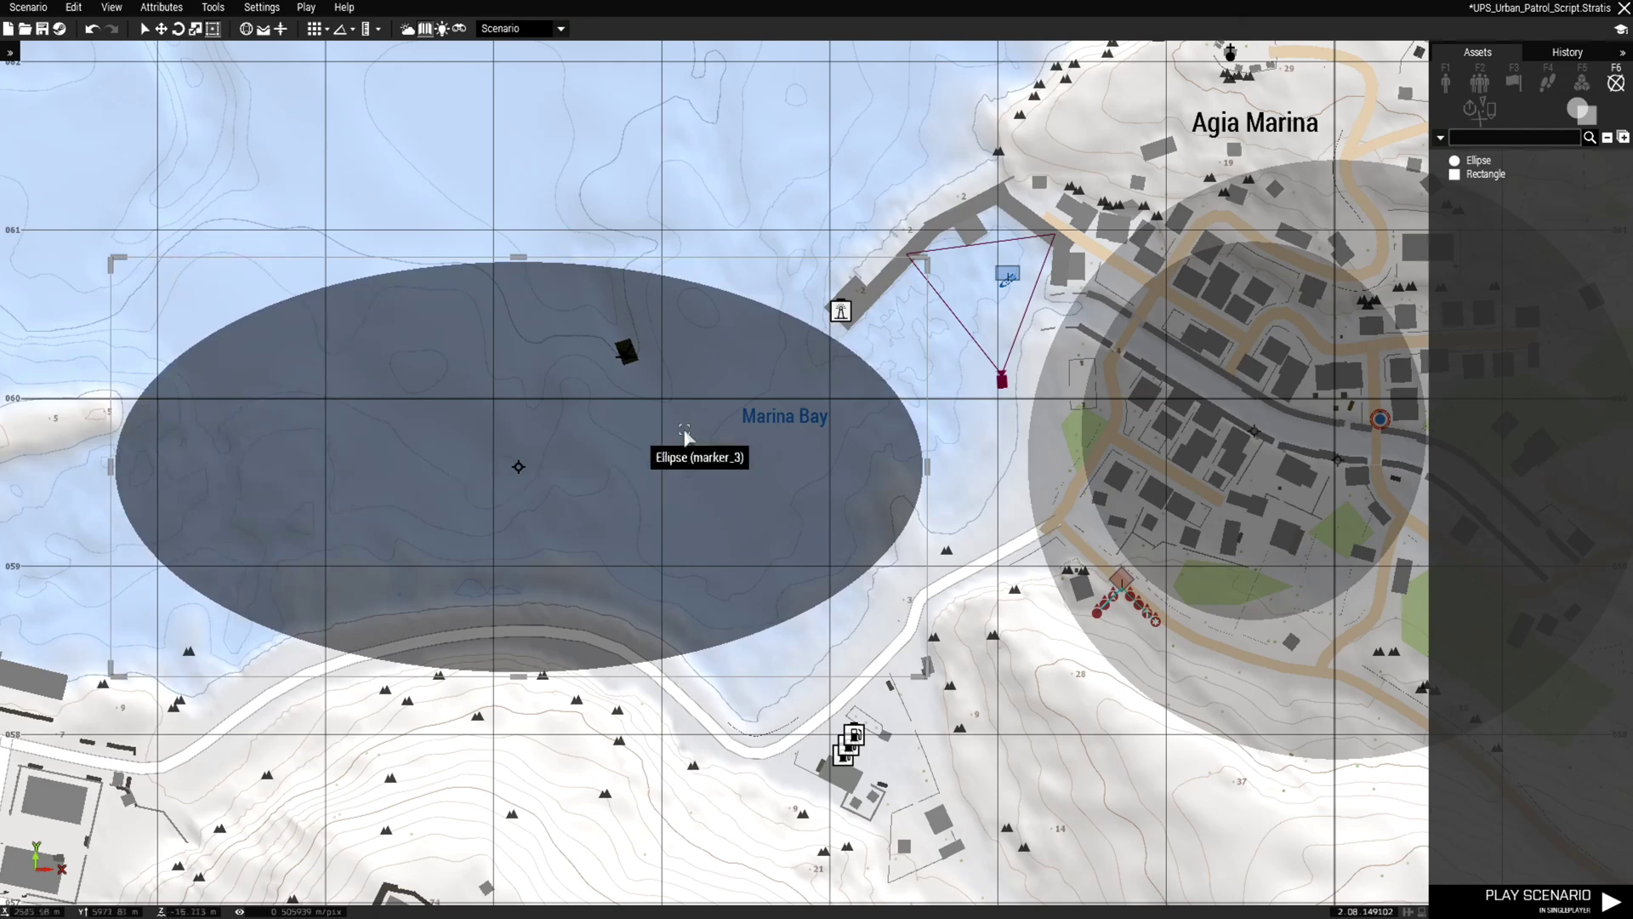
pyautogui.moveTo(518, 255); pyautogui.dragTo(525, 130)
pyautogui.moveTo(927, 400); pyautogui.dragTo(1100, 353)
# - Change the variable name of the Marina Bay ellipse marker to mark2
pyautogui.doubleClick(690, 491)
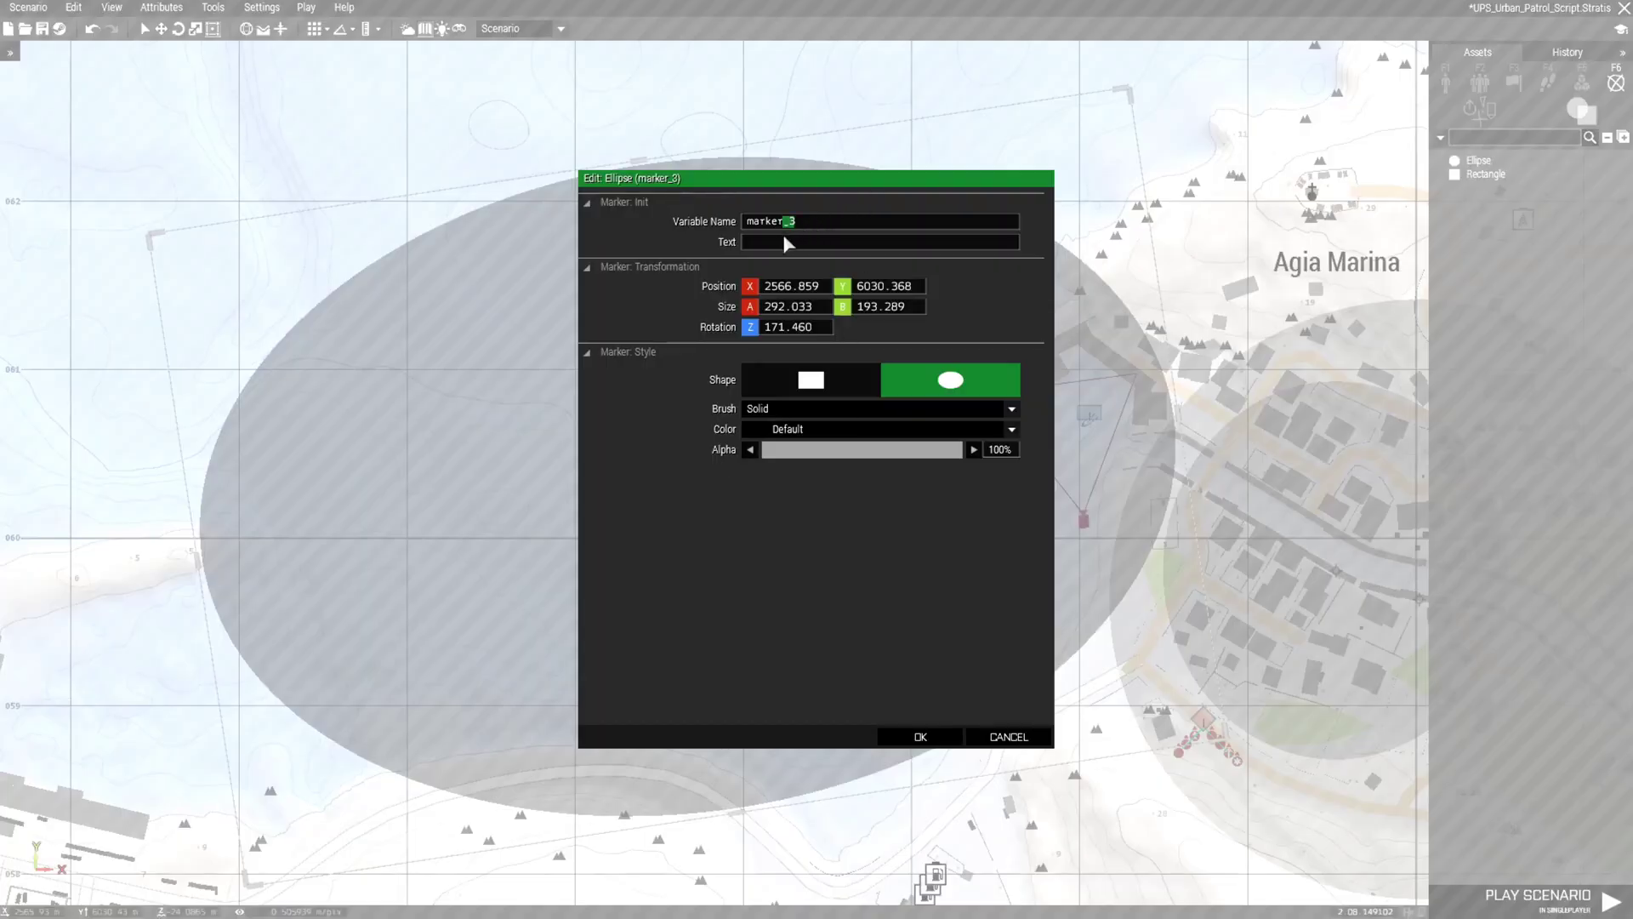
pyautogui.press('BackSpace')
pyautogui.write('2')
pyautogui.click(921, 737)
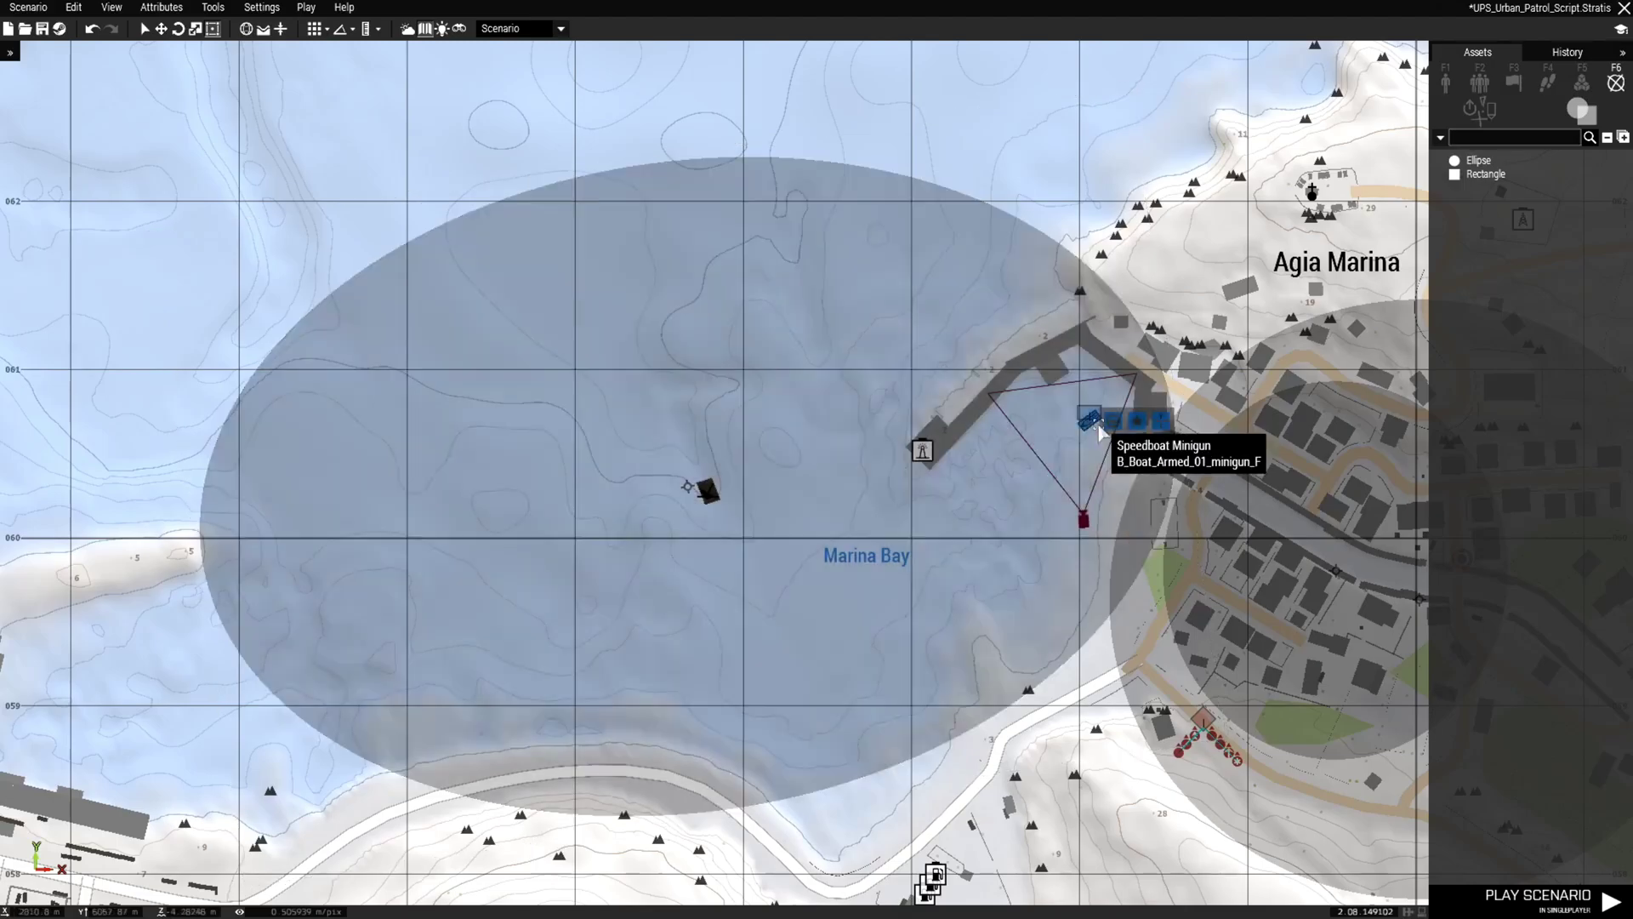
# - Open the attributes of the Speedboat Minigun in the harbor
pyautogui.scroll(3, 1087, 438)
pyautogui.doubleClick(1089, 425)
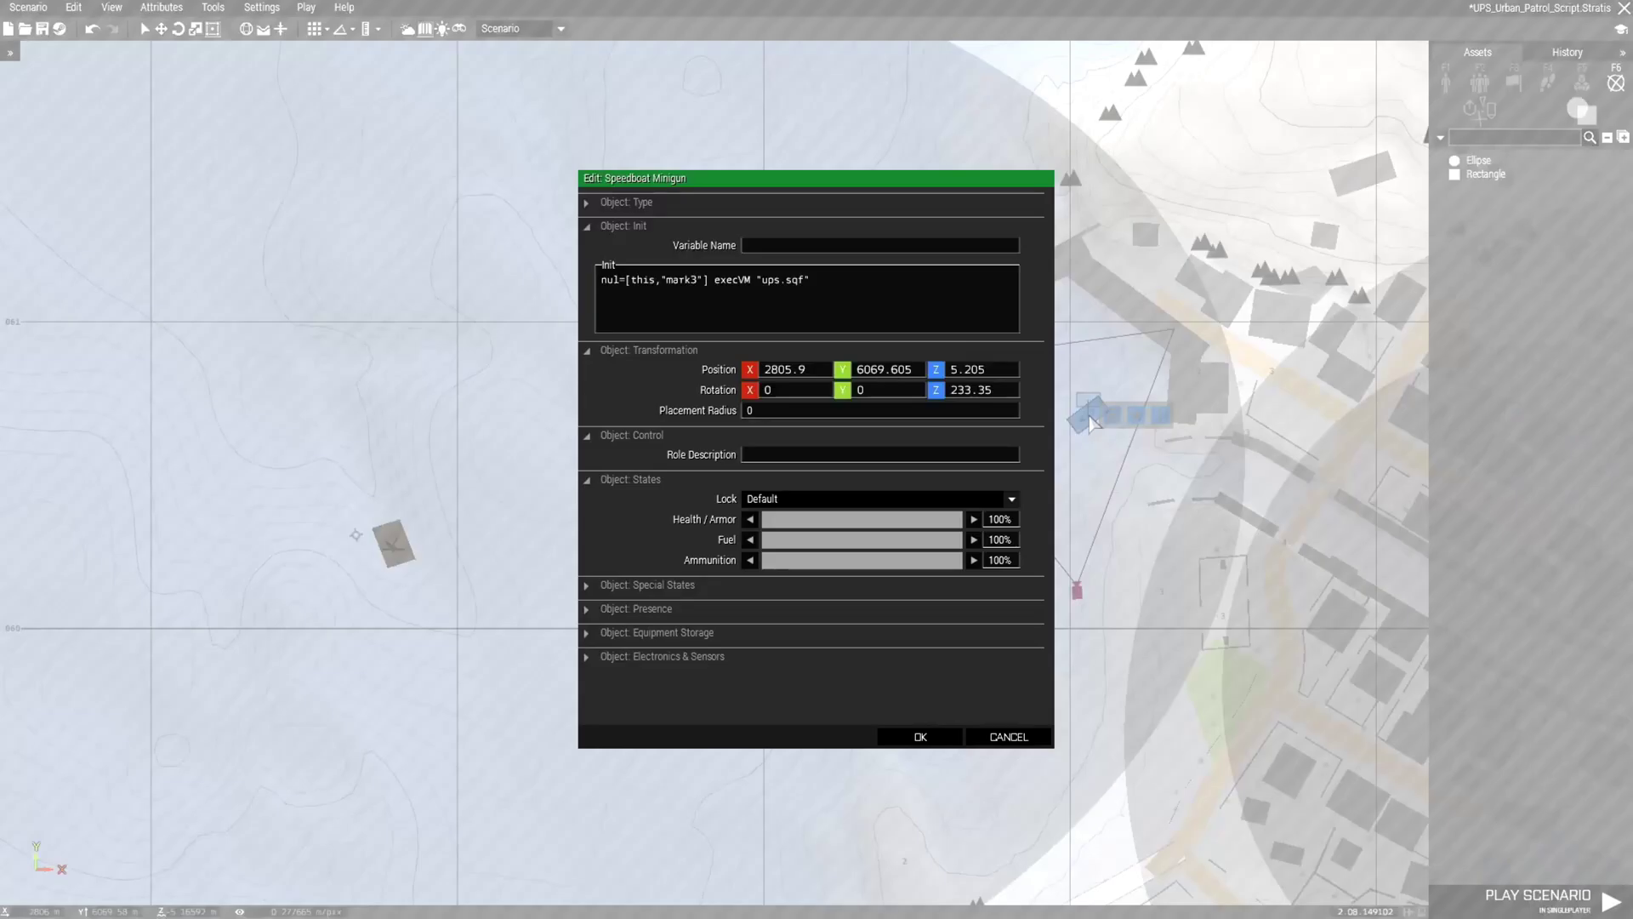